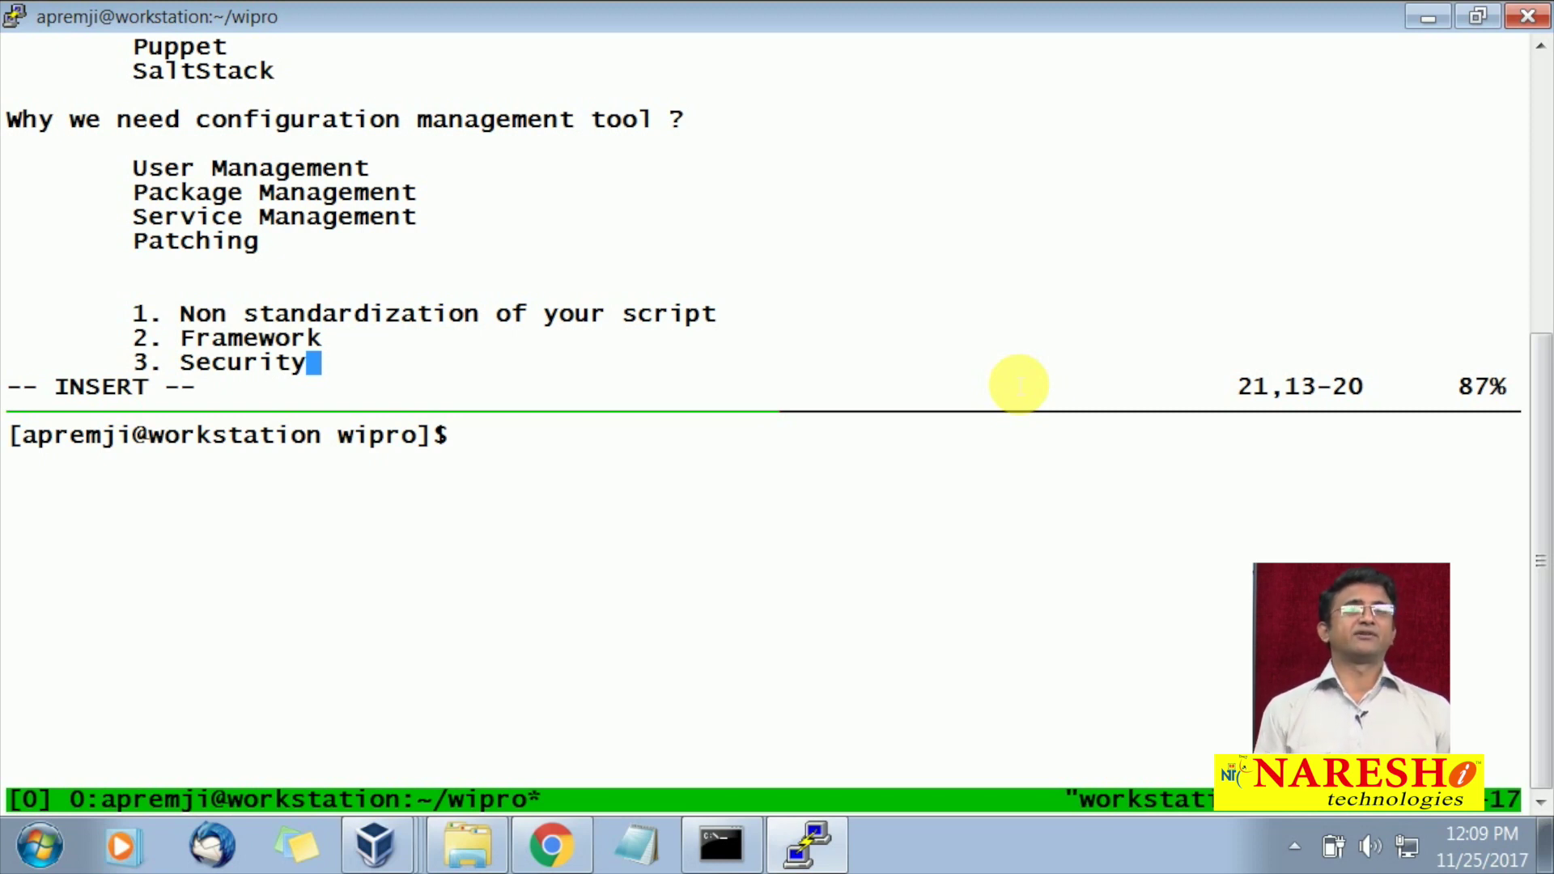
# - Add the heading "Disadvantages of individual scripting:" above the numbered list, separated from it by a blank line
pyautogui.press('Up')
pyautogui.press('Up')
pyautogui.press('Up')
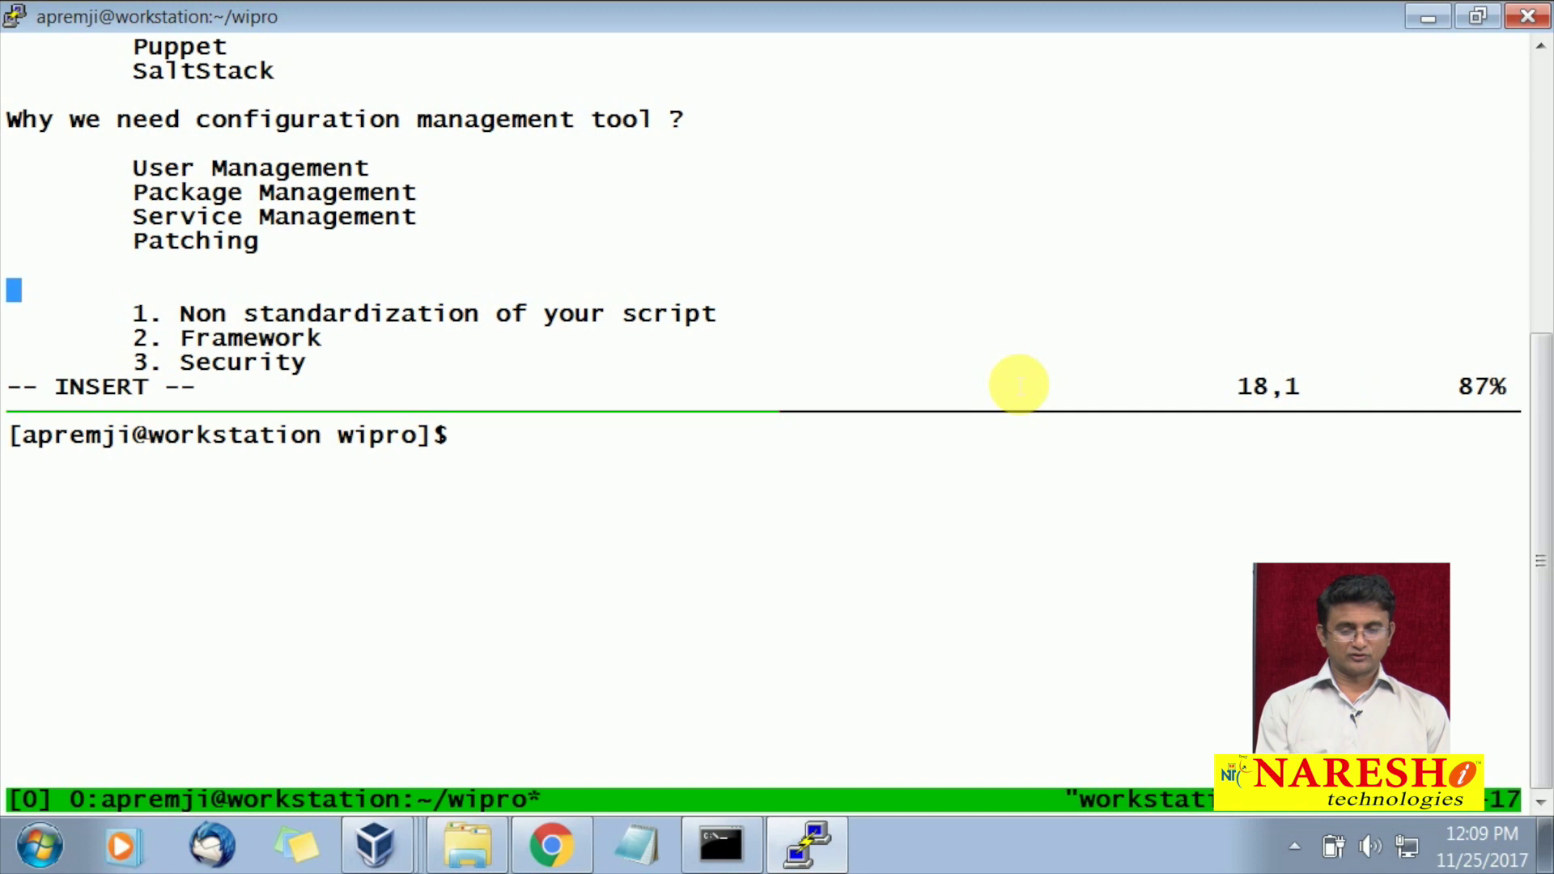
pyautogui.write('Disadvantages ')
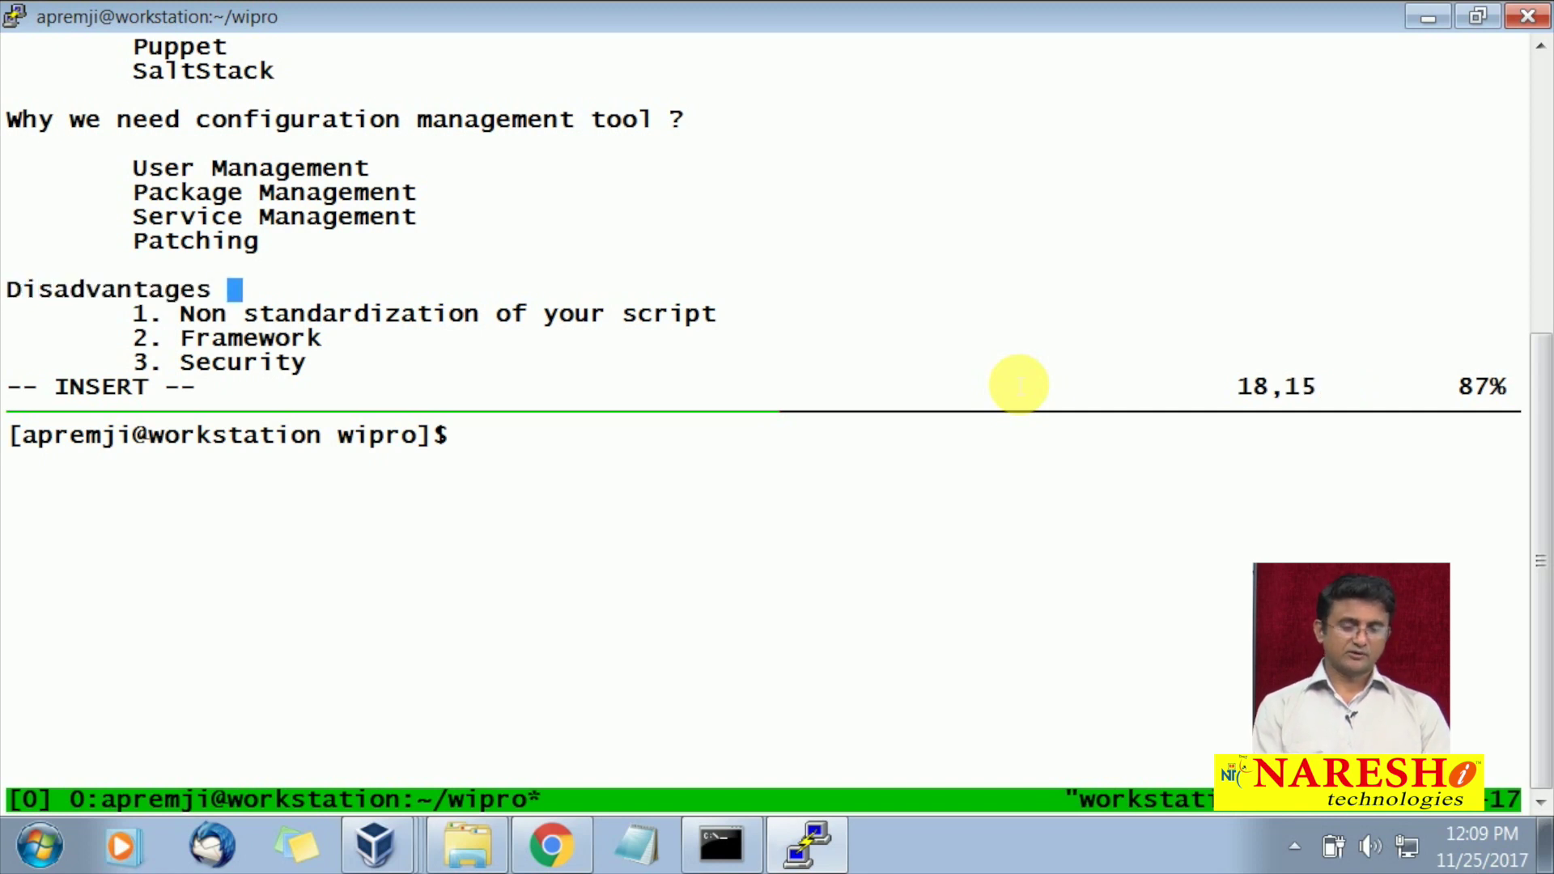
pyautogui.write('of individual scripting:')
pyautogui.press('Return')
# - Add the indented item "4. Compliances" below "3. Security" in the numbered list
pyautogui.press('Down')
pyautogui.press('Down')
pyautogui.press('Down')
pyautogui.press('Down')
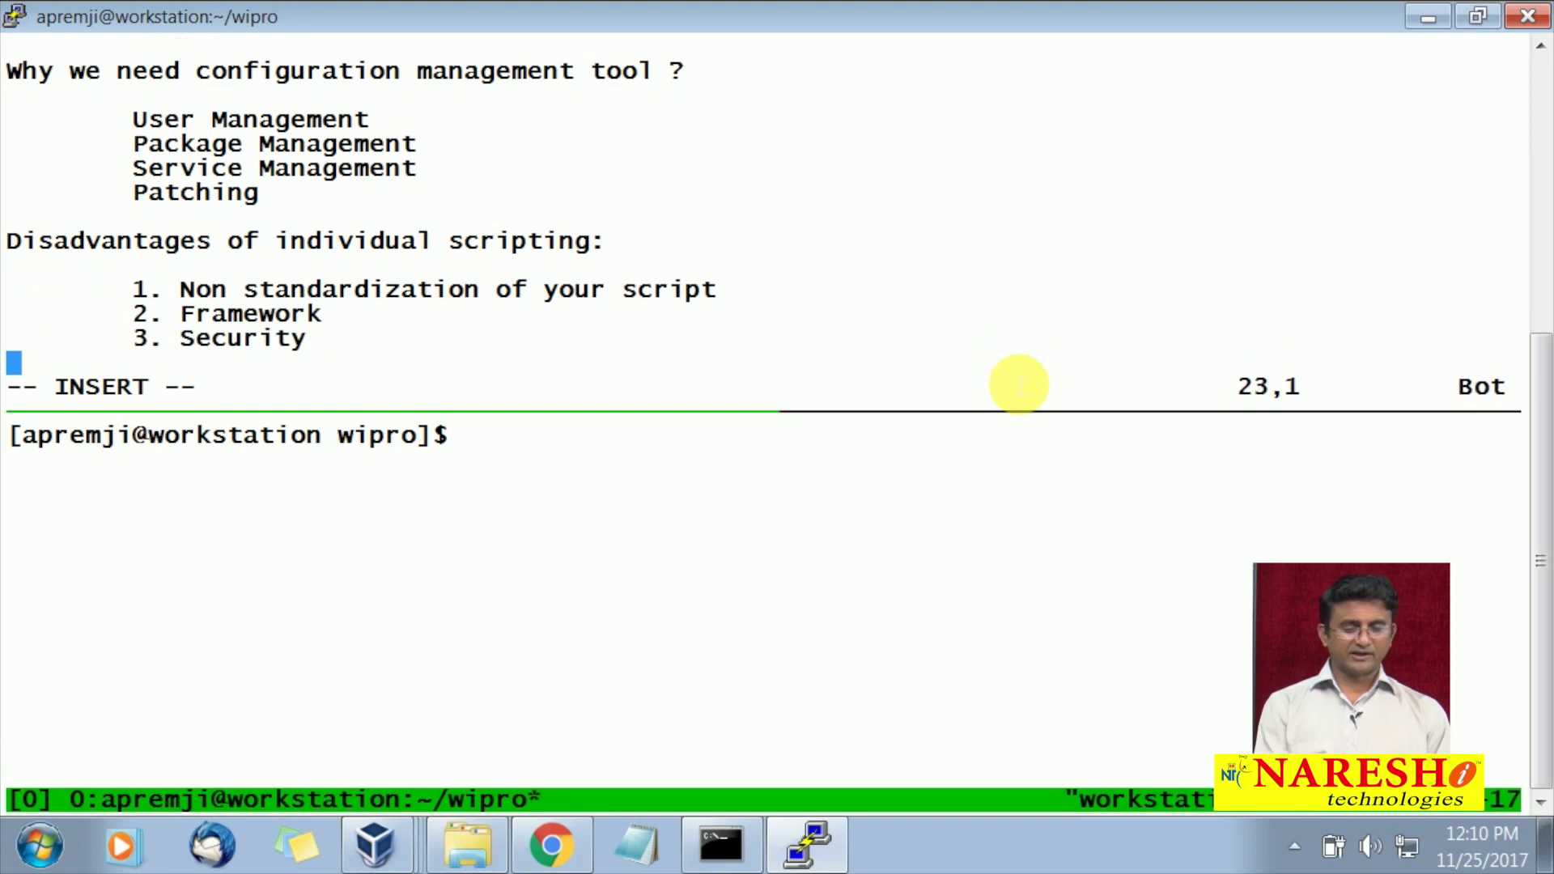
pyautogui.press('Return')
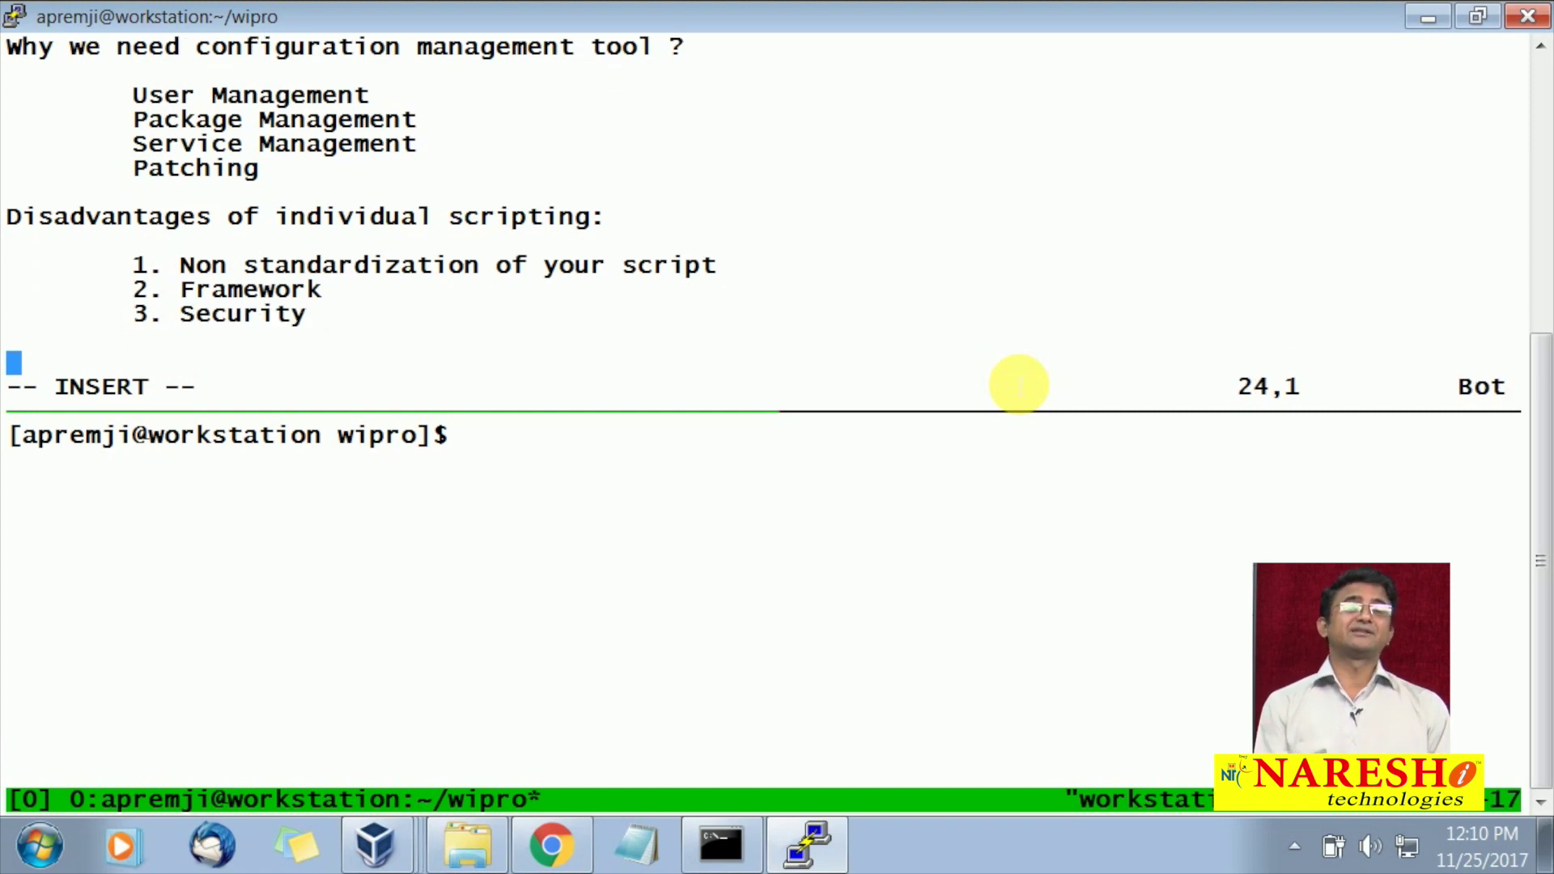
pyautogui.press('BackSpace')
pyautogui.press('Tab')
pyautogui.write('4. Compliances')
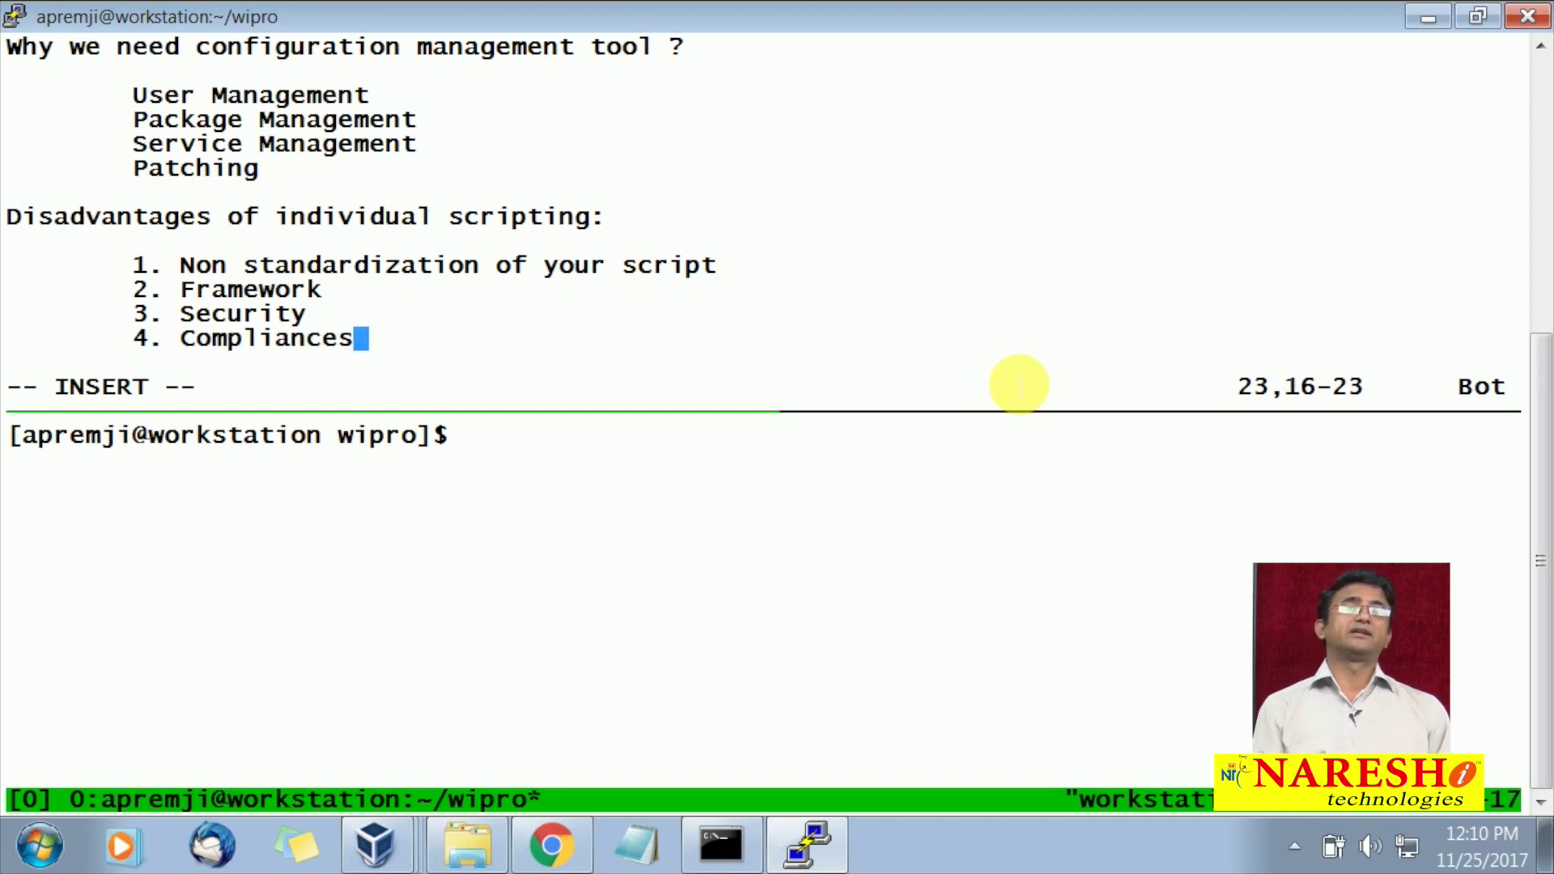
# - Add the list items "5. Proper Methods/Standard Practices" and "6. Test Driven Infrastructre" below item 4
pyautogui.press('Return')
pyautogui.write('5')
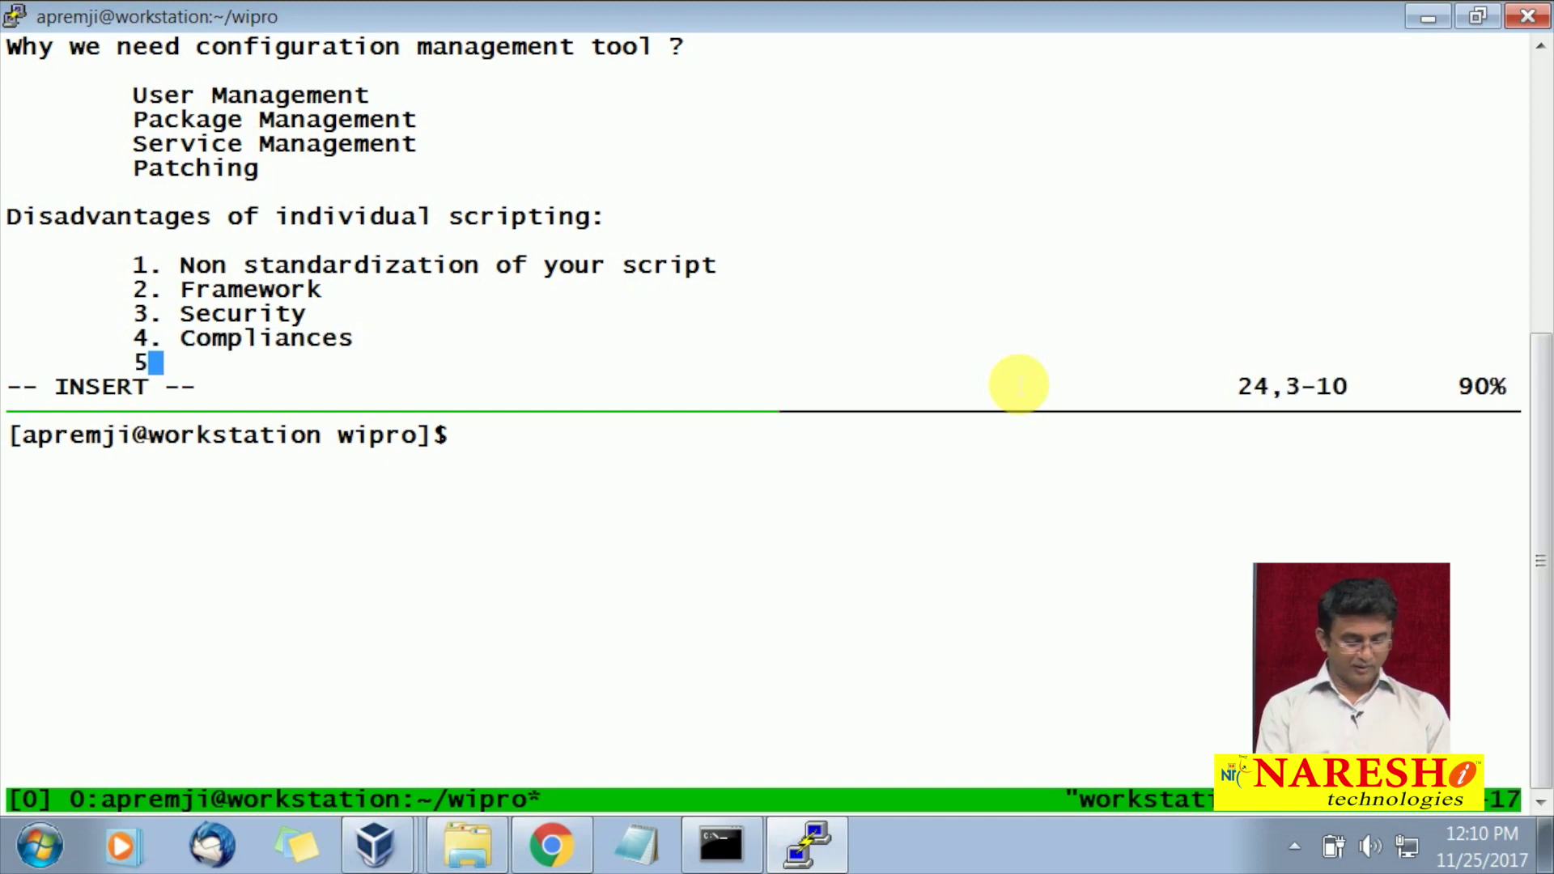
pyautogui.write('. Proper Methods/Standard Practices')
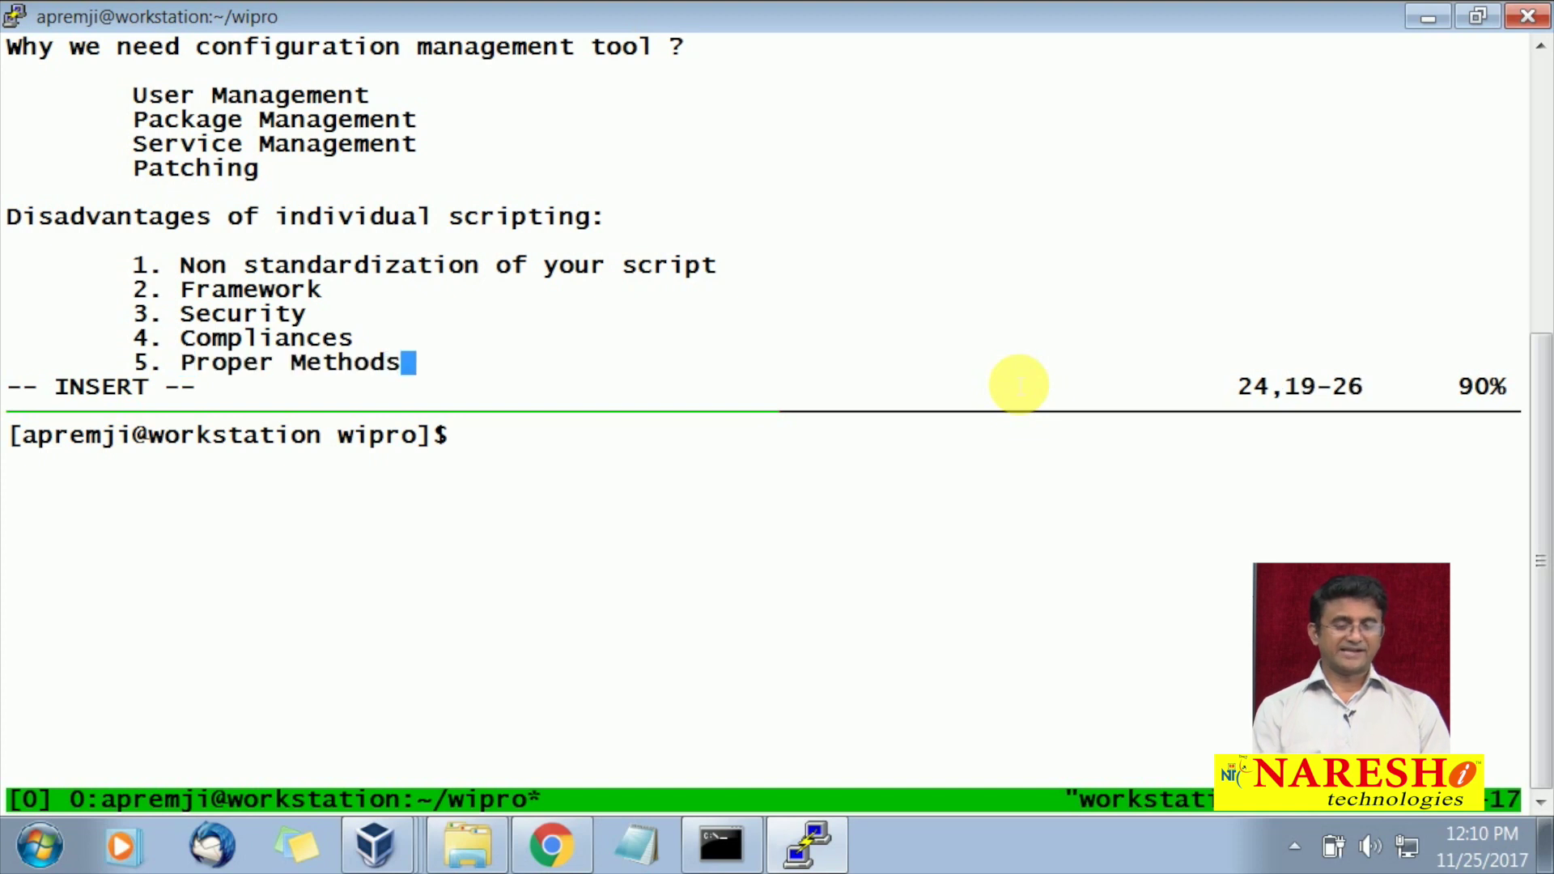
pyautogui.press('Return')
pyautogui.press('Tab')
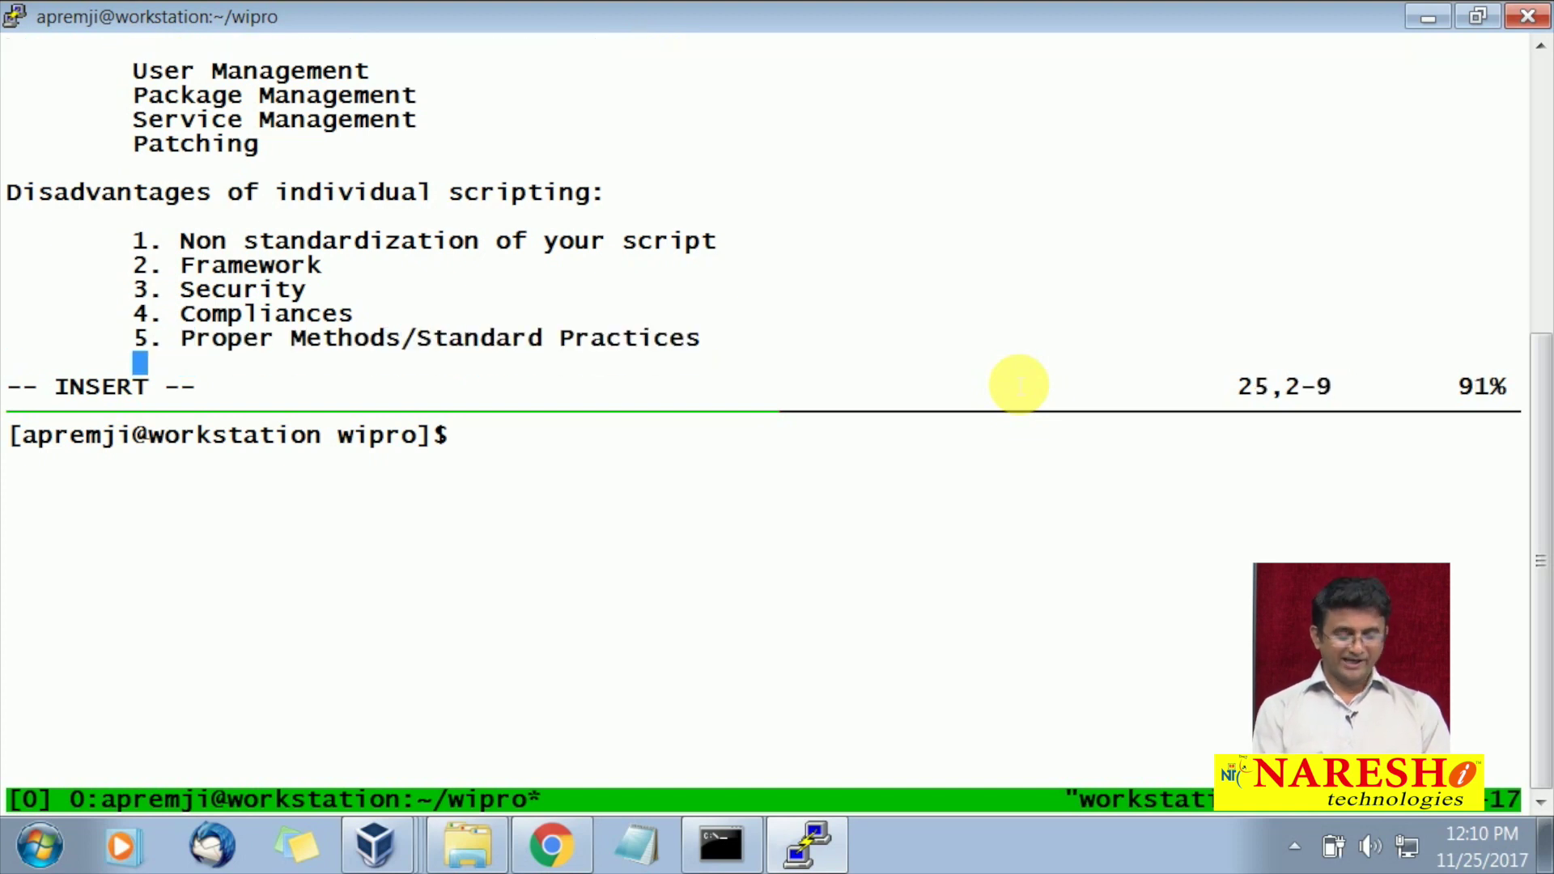
pyautogui.write('6. Test Driven Infrastructre')
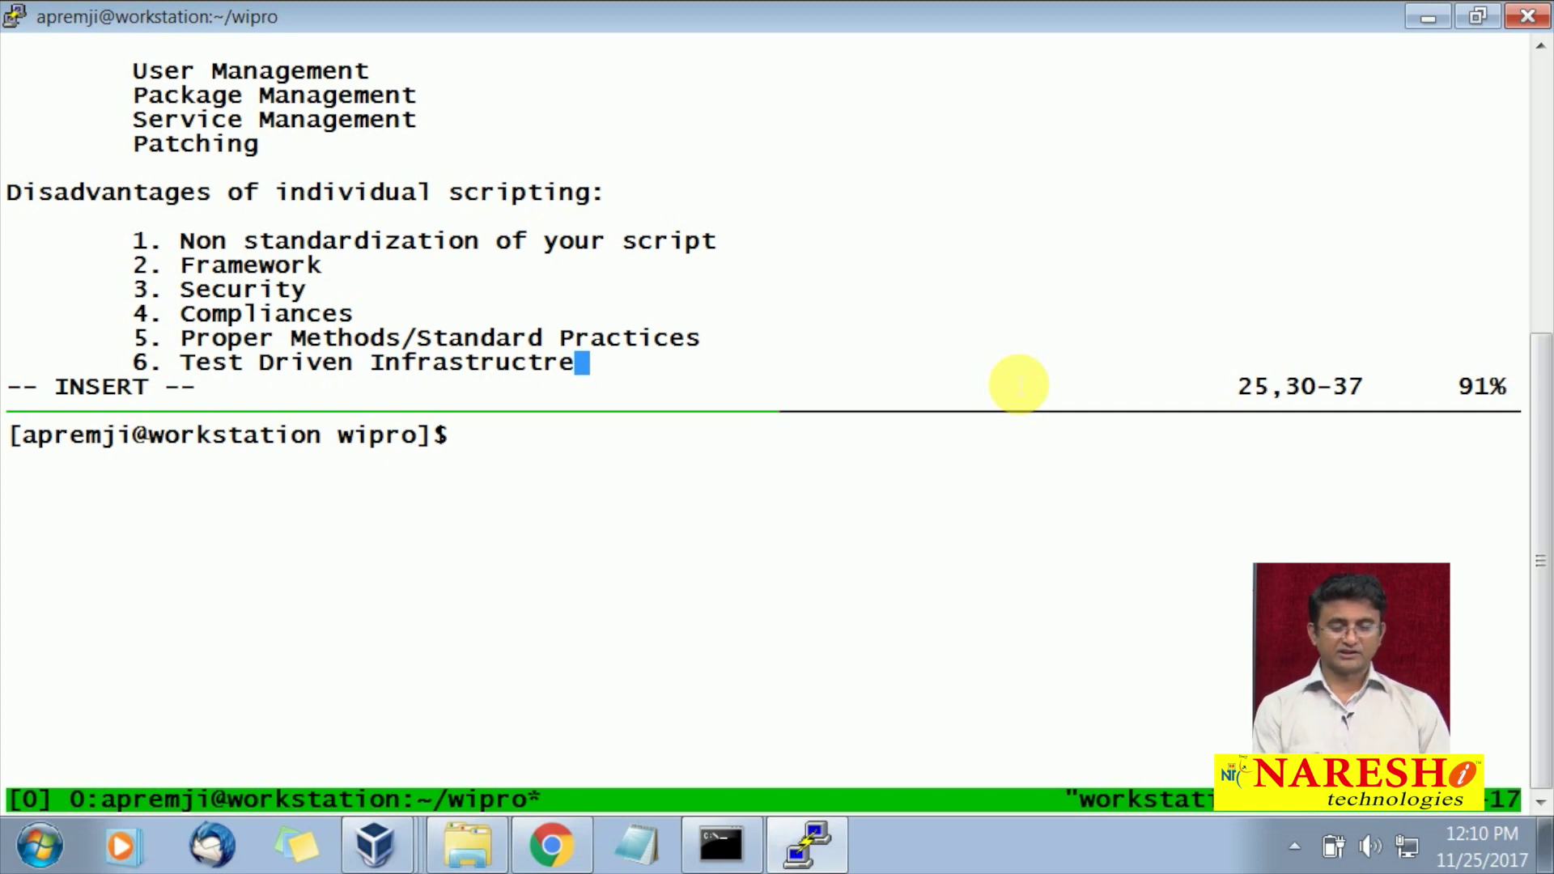
# - Write the heading "what is Chef ?" below the numbered list, leaving one blank line before it
pyautogui.press('Return')
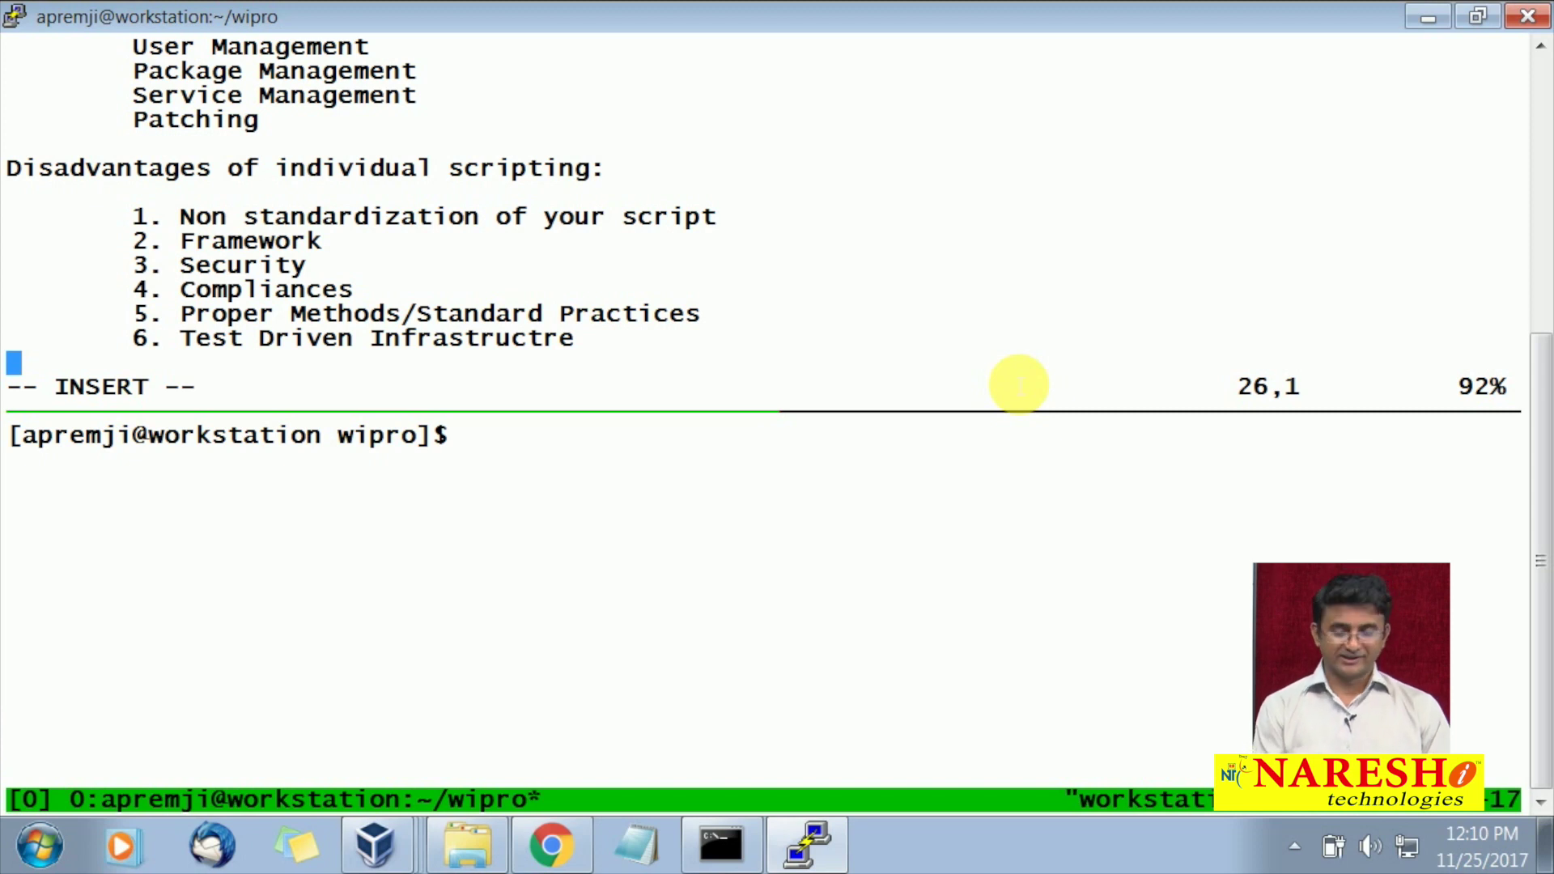
pyautogui.press('Return')
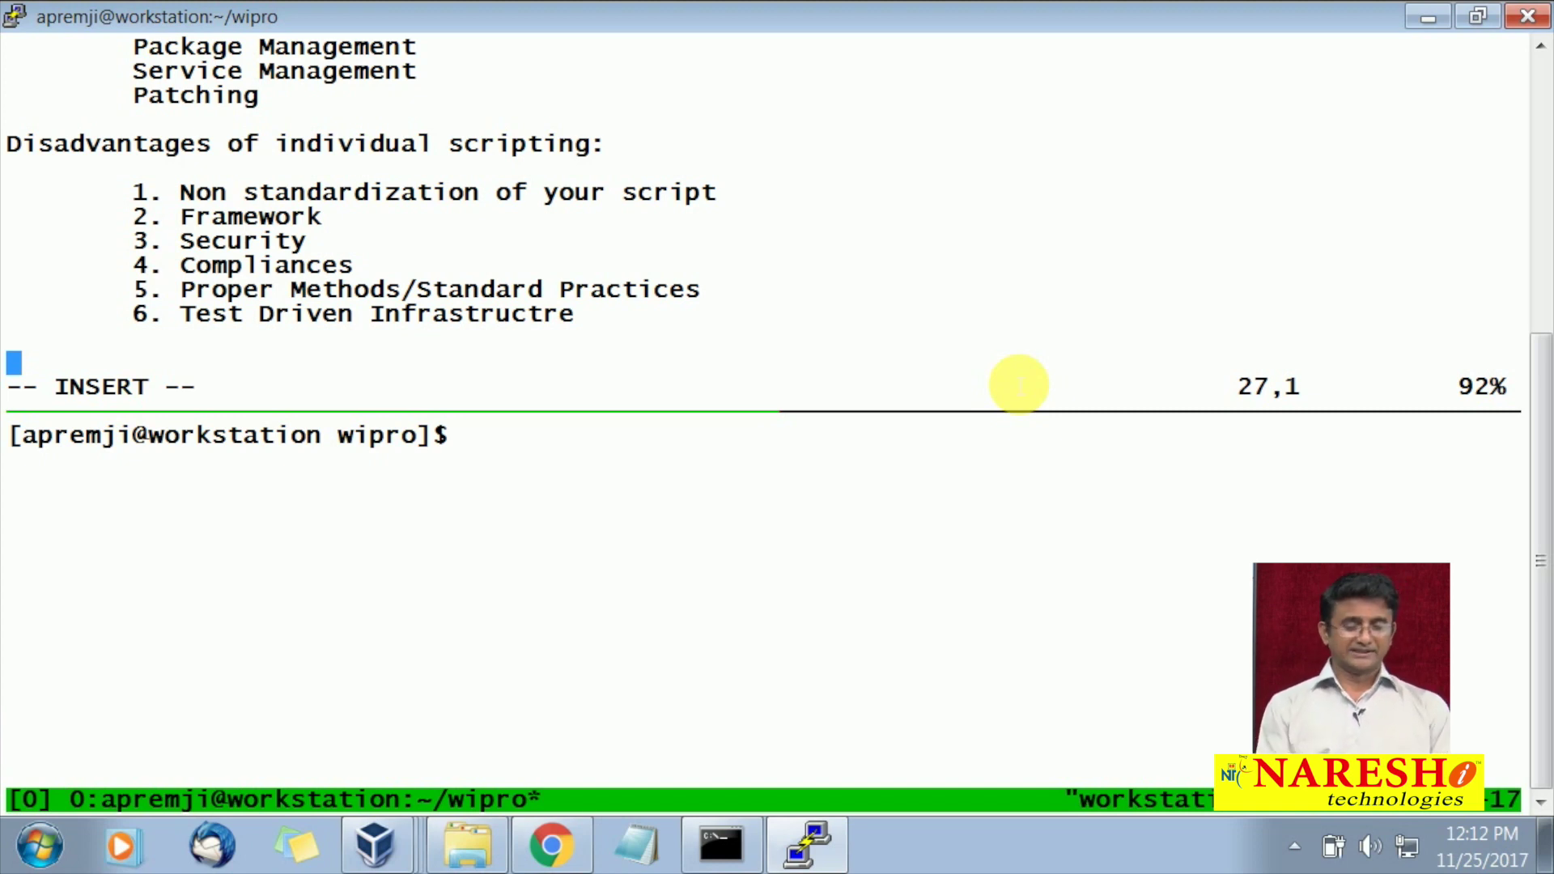
pyautogui.write('Chef')
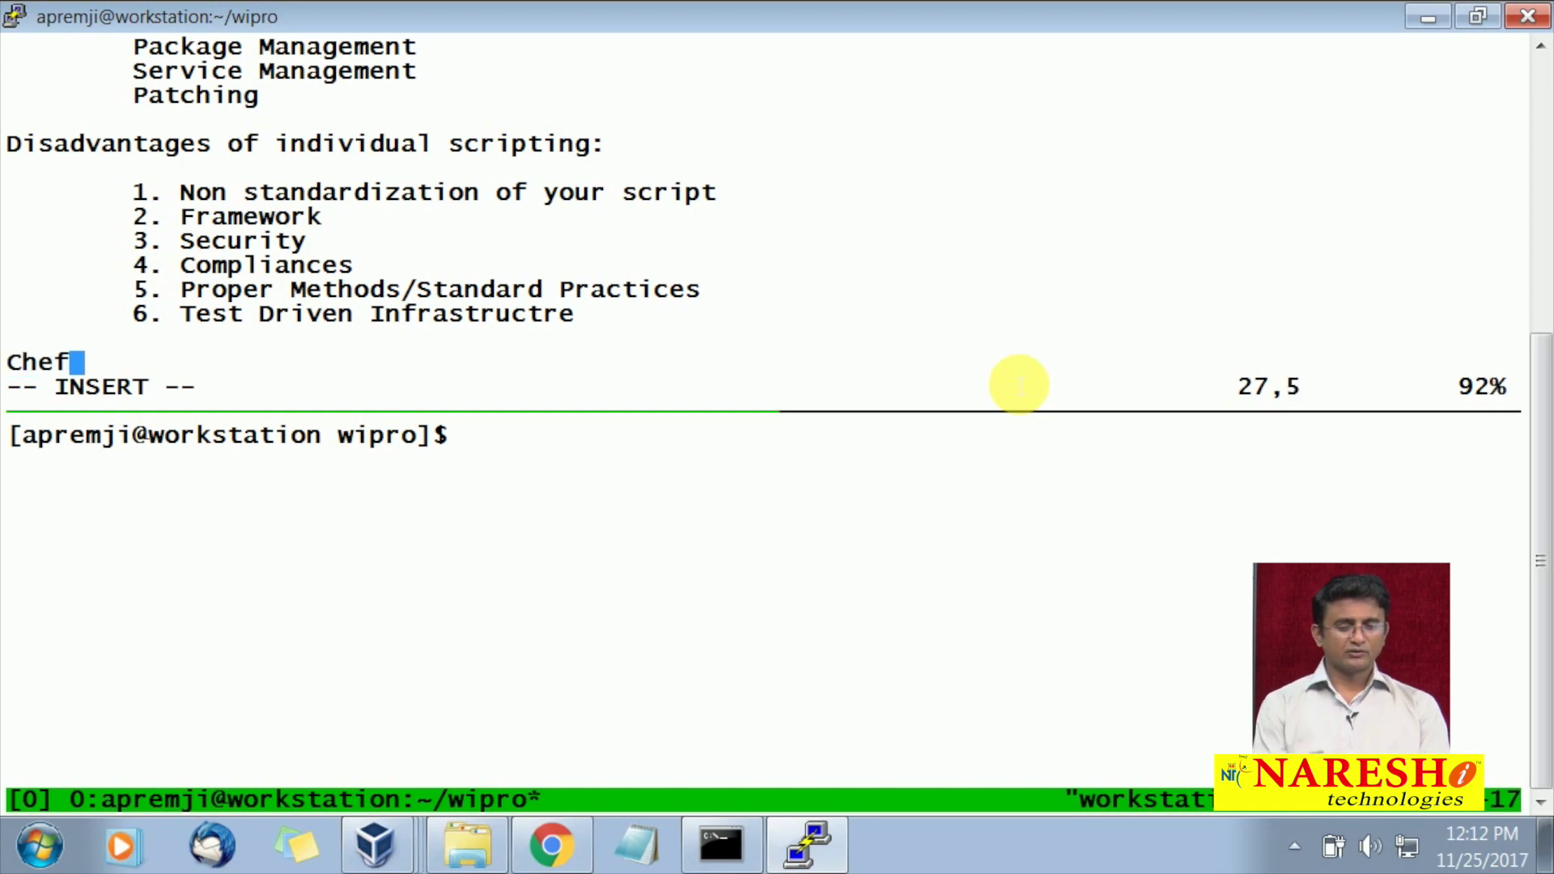
pyautogui.press('Home')
pyautogui.write('what is')
pyautogui.press('Right')
pyautogui.press('Right')
pyautogui.press('Right')
pyautogui.press('Right')
pyautogui.write('?')
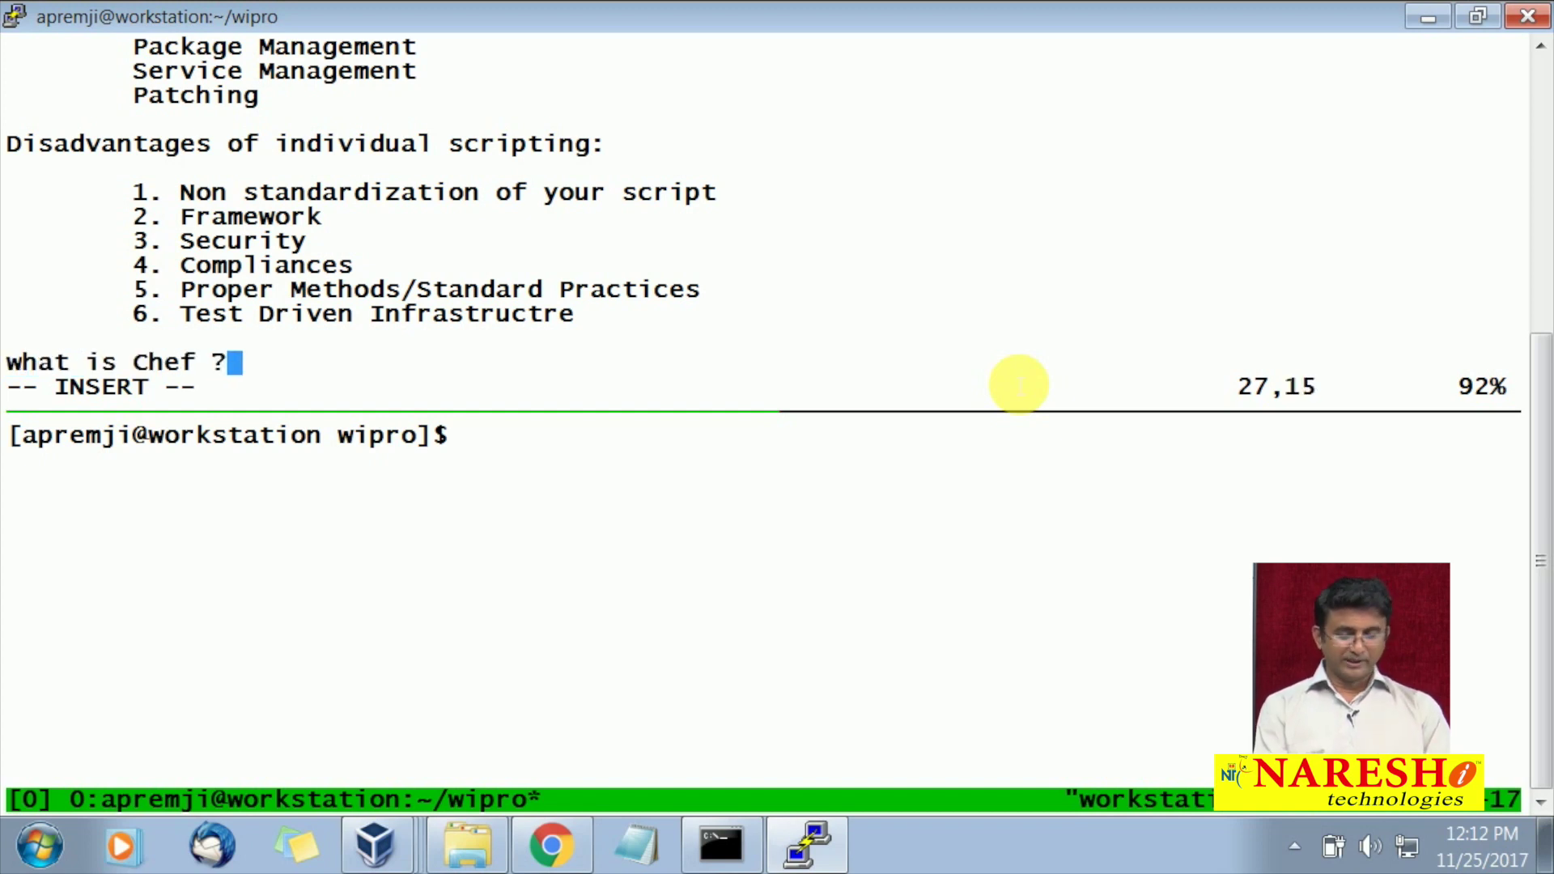
# - Add the indented entries "Organizations" and "Environment" under the "what is Chef ?" heading, after a blank line
pyautogui.press('Return')
pyautogui.press('Return')
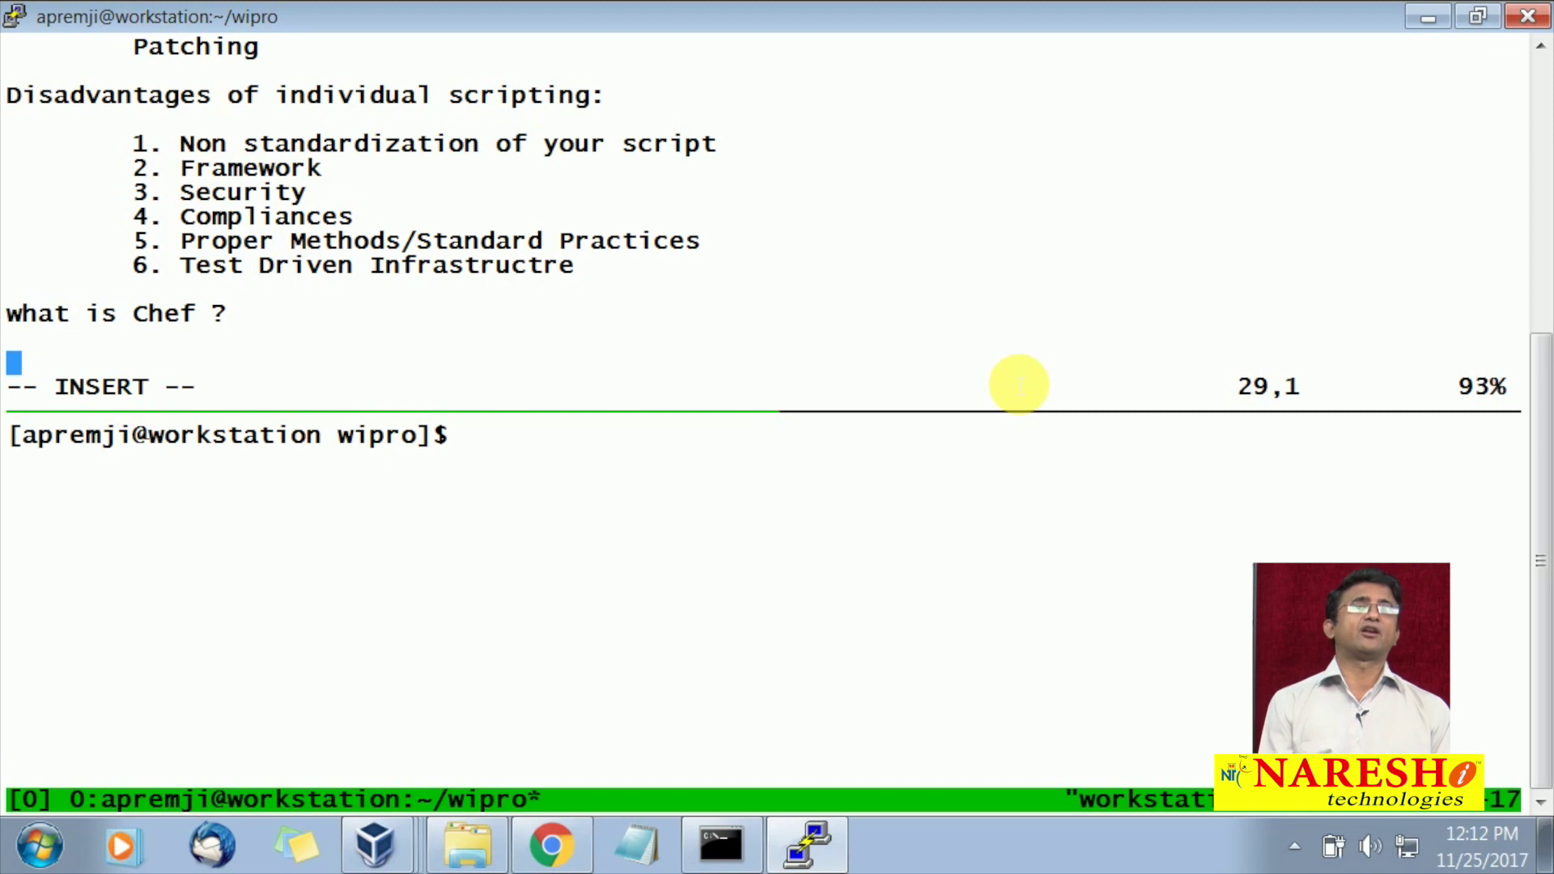
pyautogui.press('Return')
pyautogui.press('Up')
pyautogui.press('Tab')
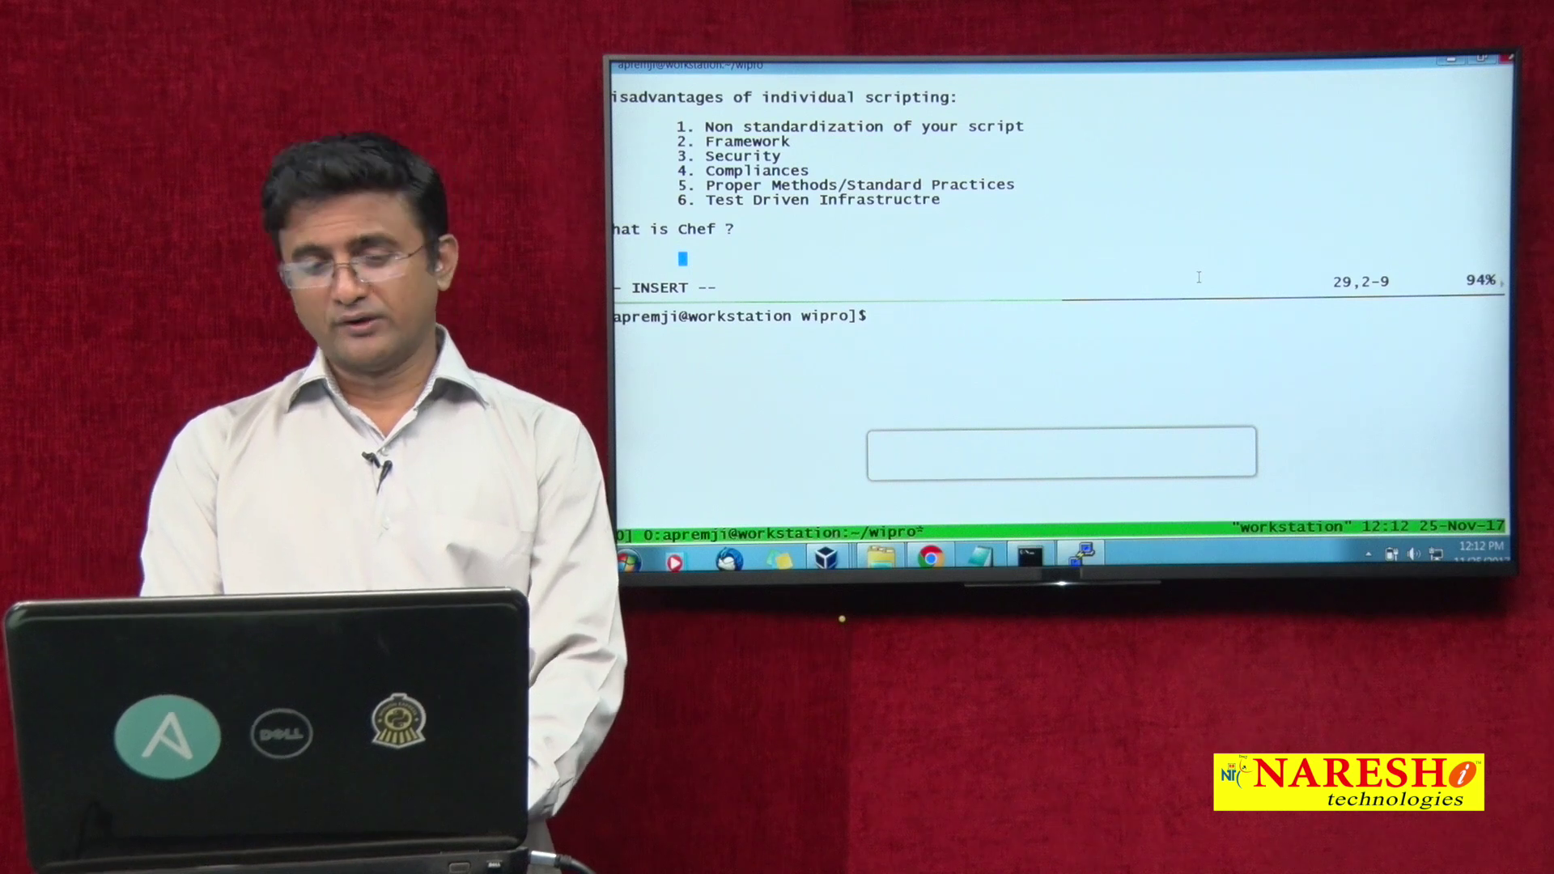
pyautogui.write('O')
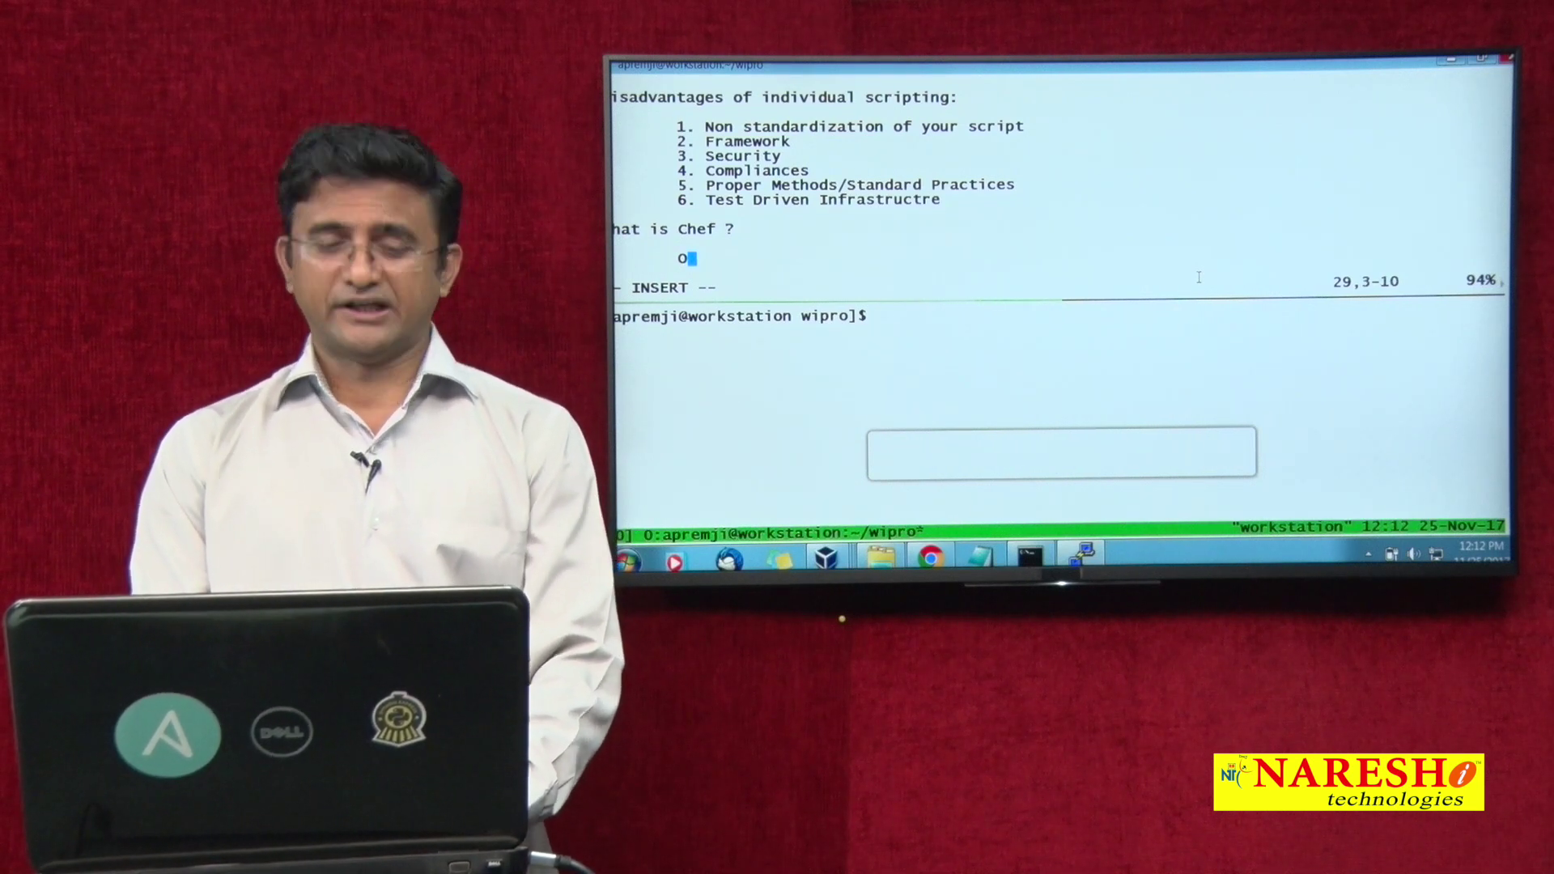
pyautogui.write('rganizations')
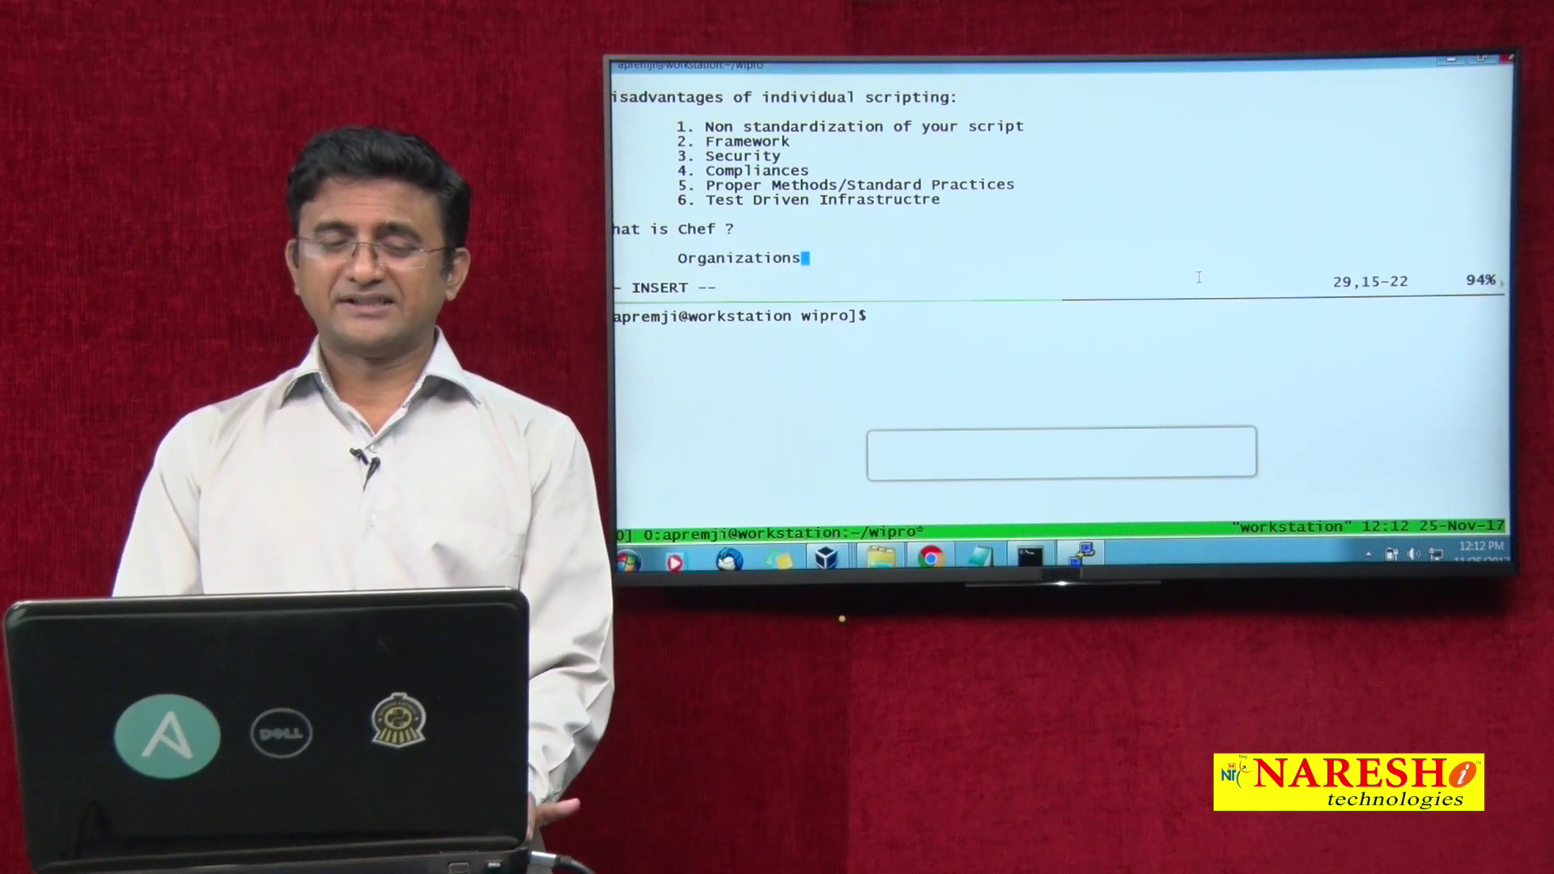
pyautogui.press('Return')
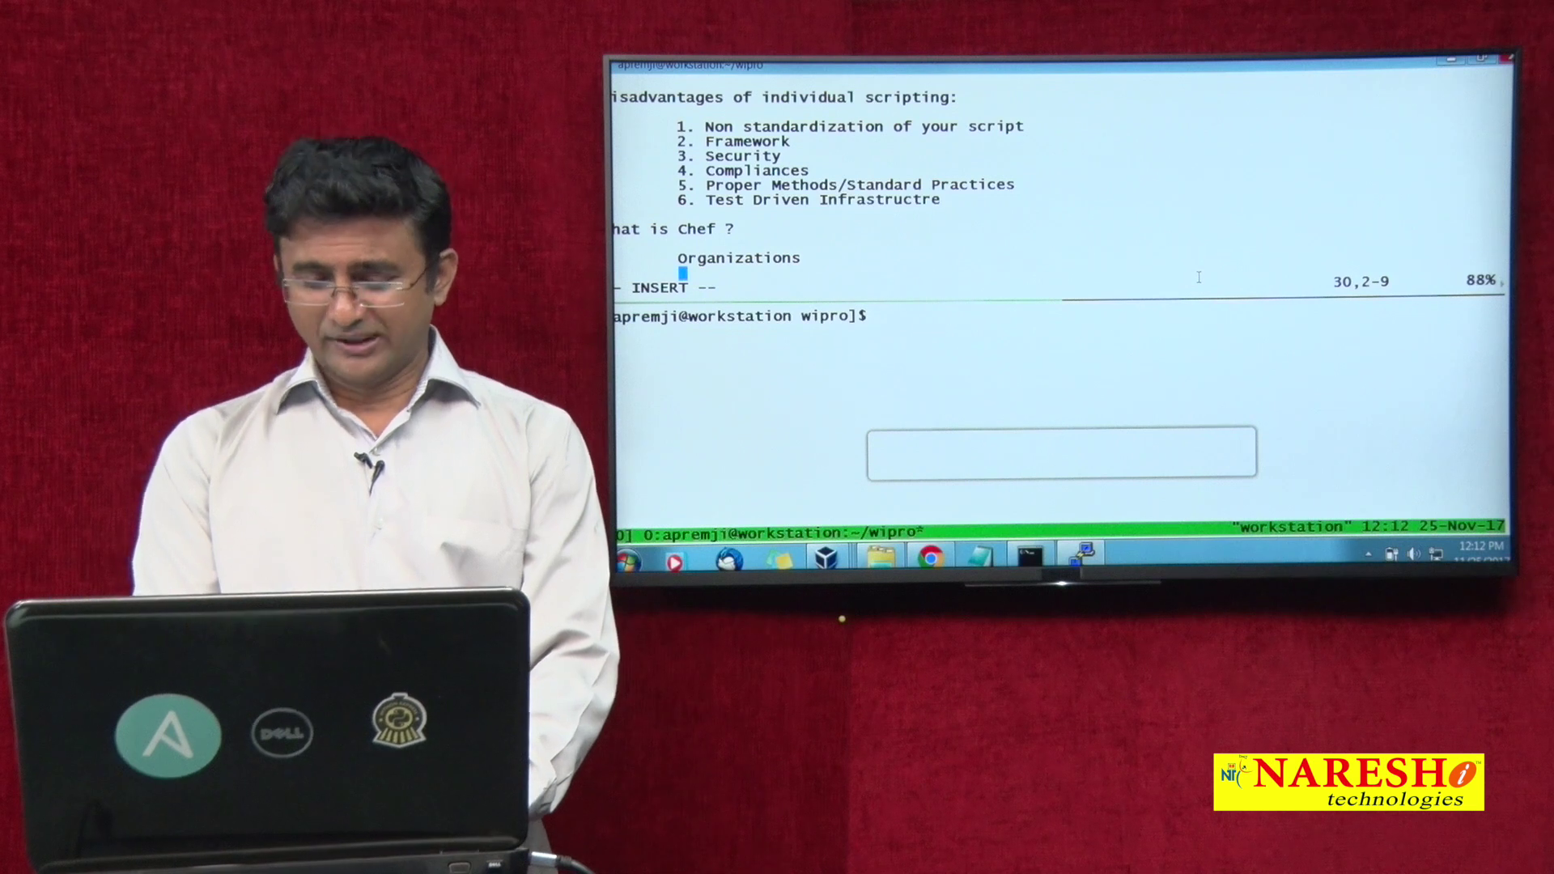
pyautogui.write('En')
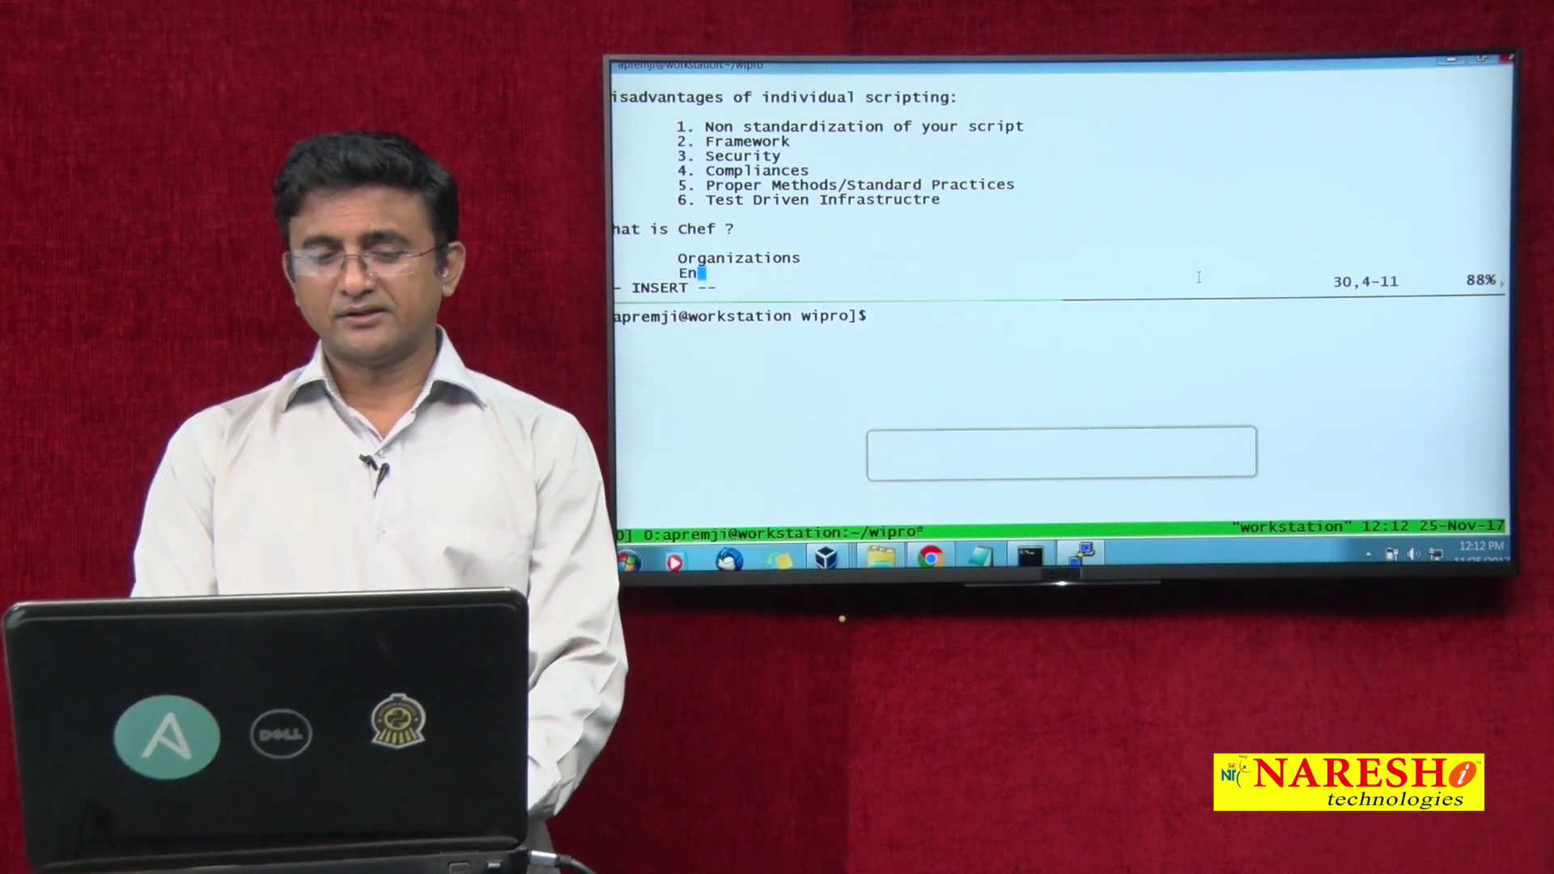
pyautogui.write('vironment')
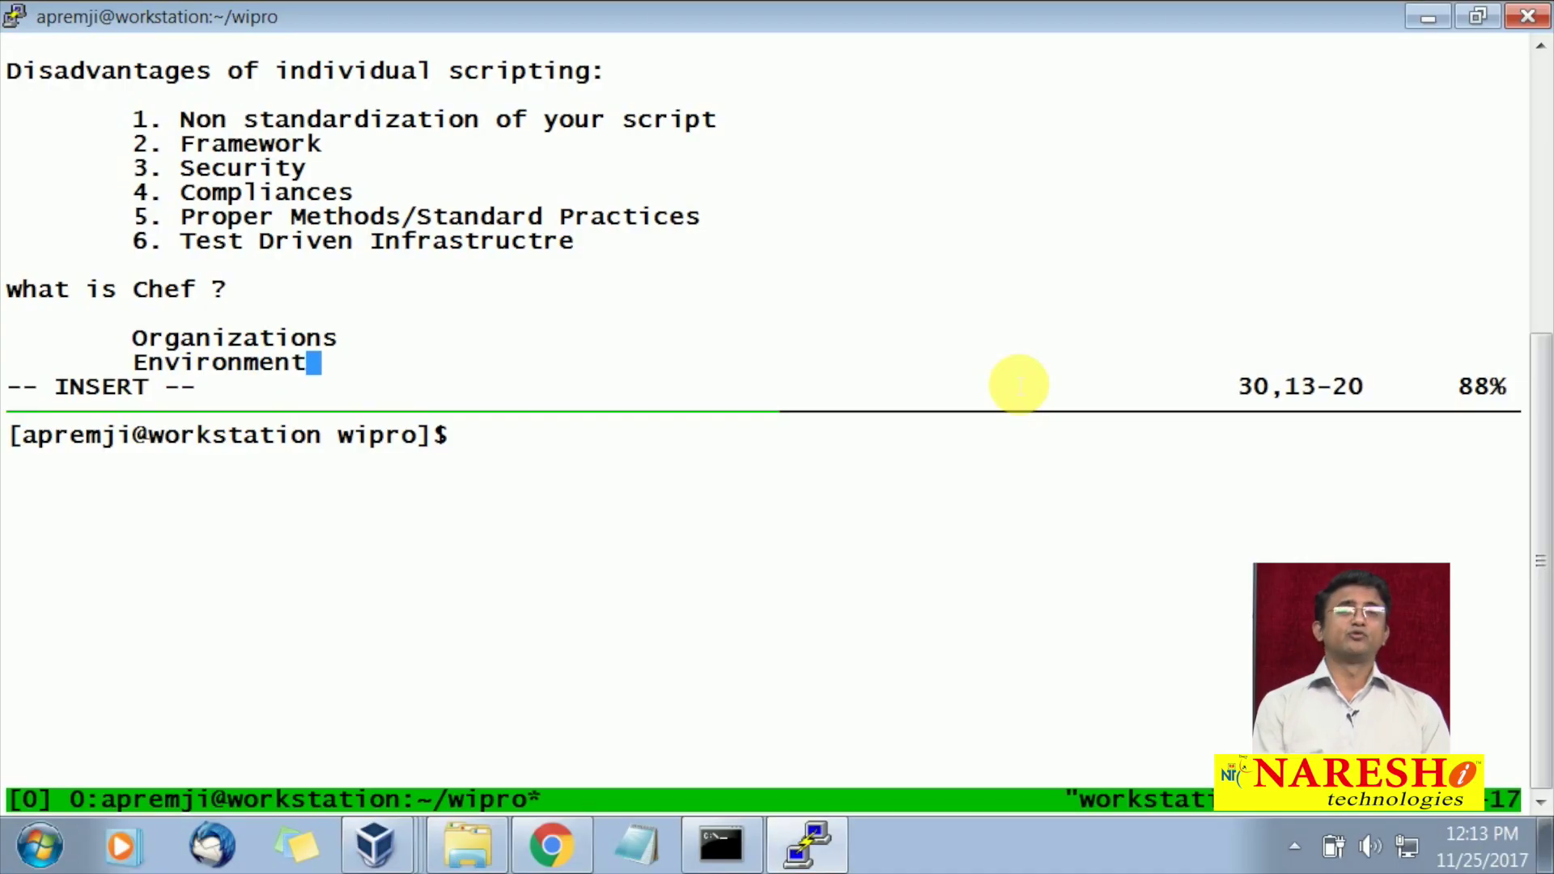
# - Add the indented entries "Roles" and "Node" below "Environment"
pyautogui.press('Return')
pyautogui.press('Tab')
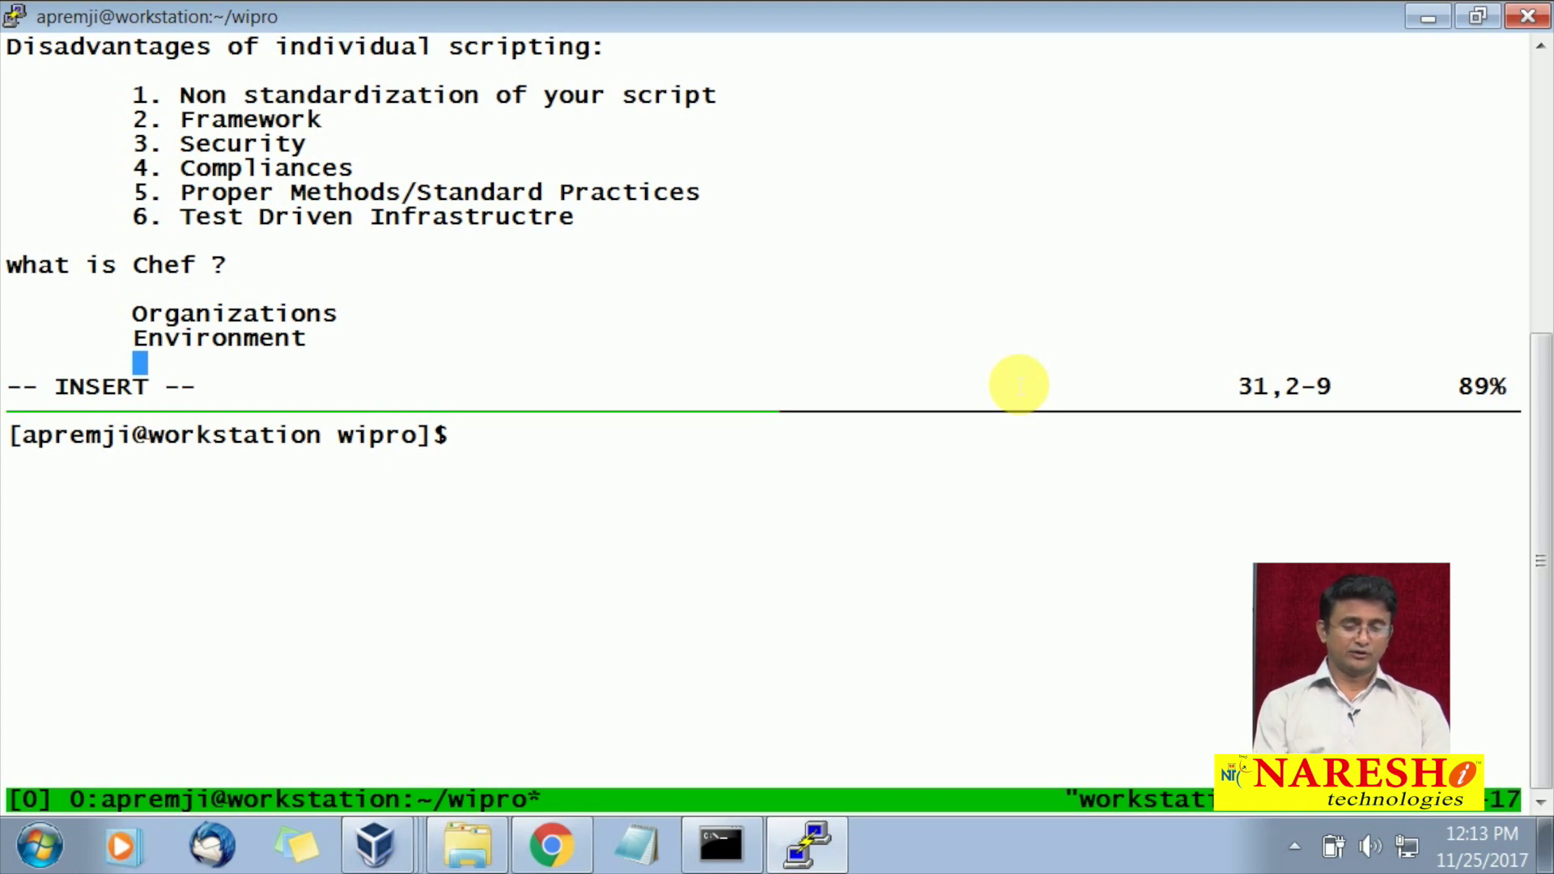
pyautogui.write('Roles')
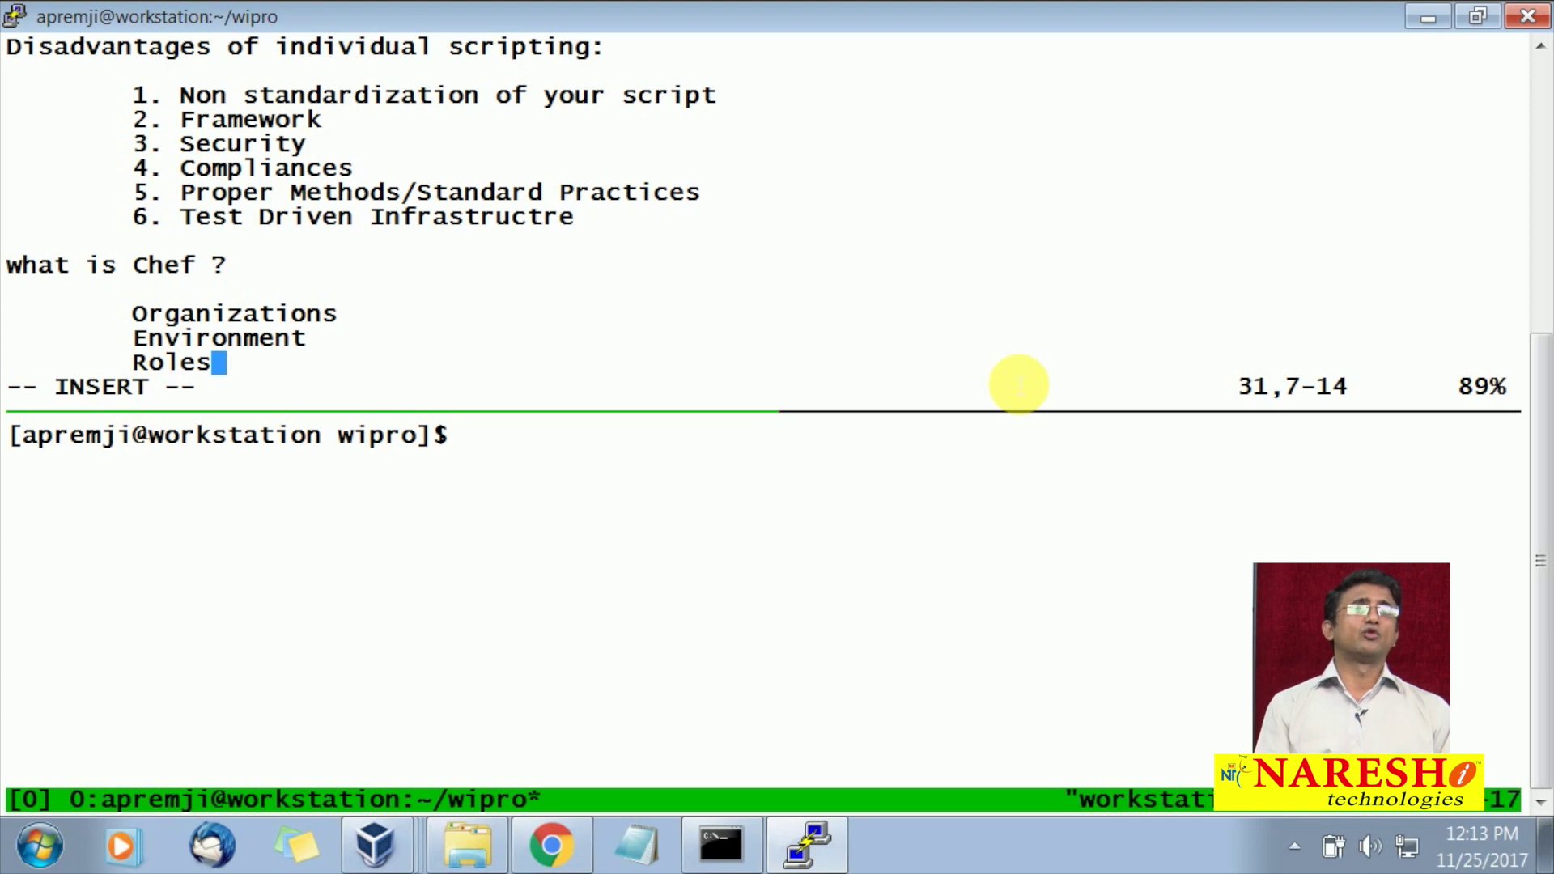
pyautogui.press('Return')
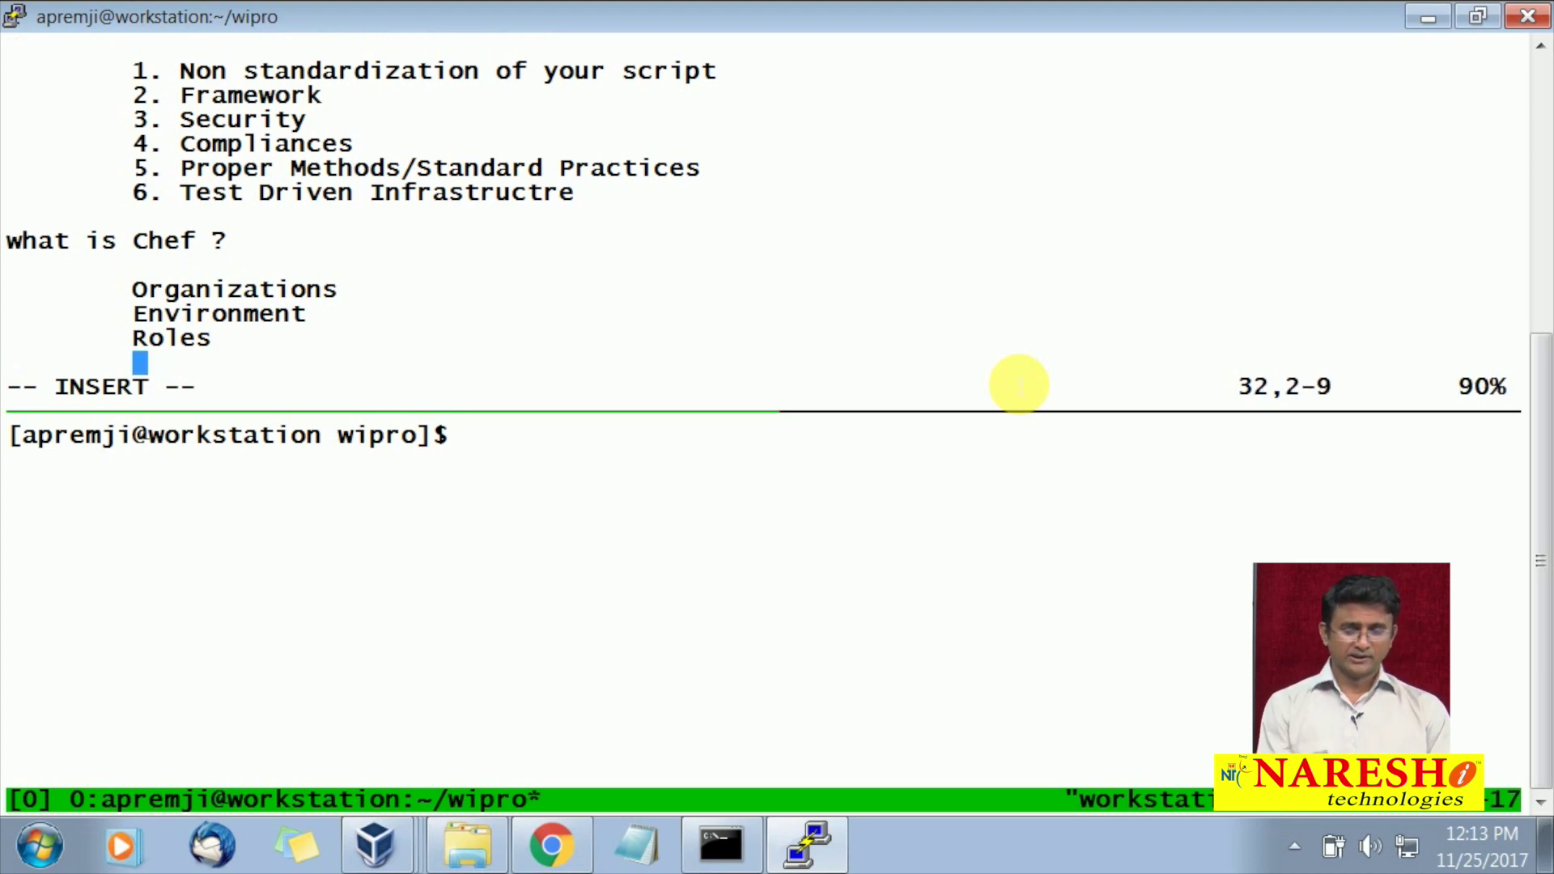
pyautogui.write('Node')
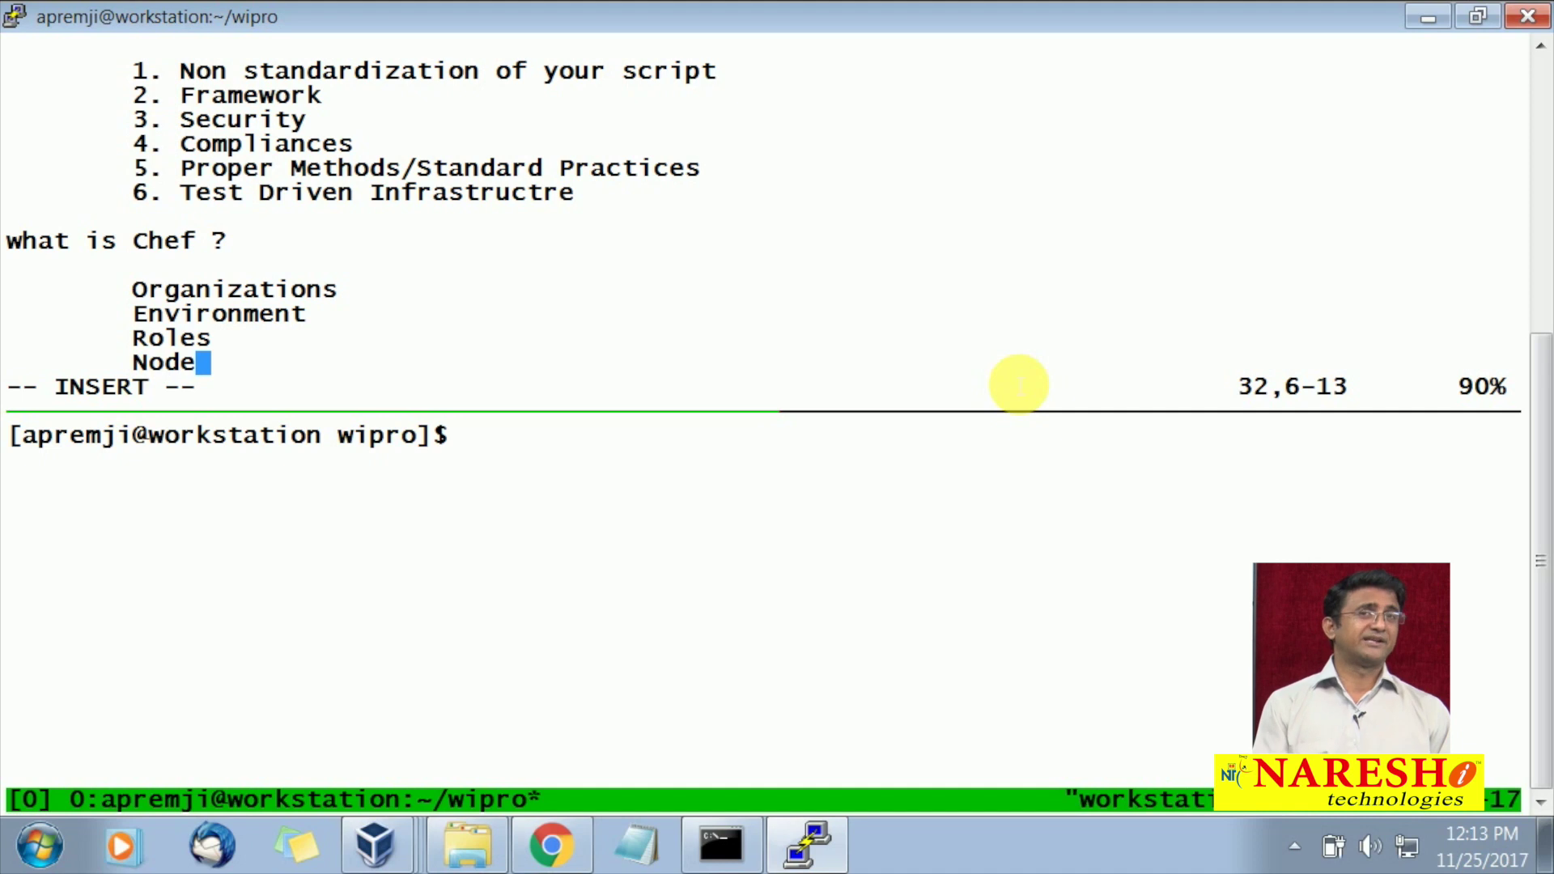
# - Add the indented entry "Policies" below "Node", separated by a blank line
pyautogui.press('Return')
pyautogui.press('Return')
pyautogui.press('Up')
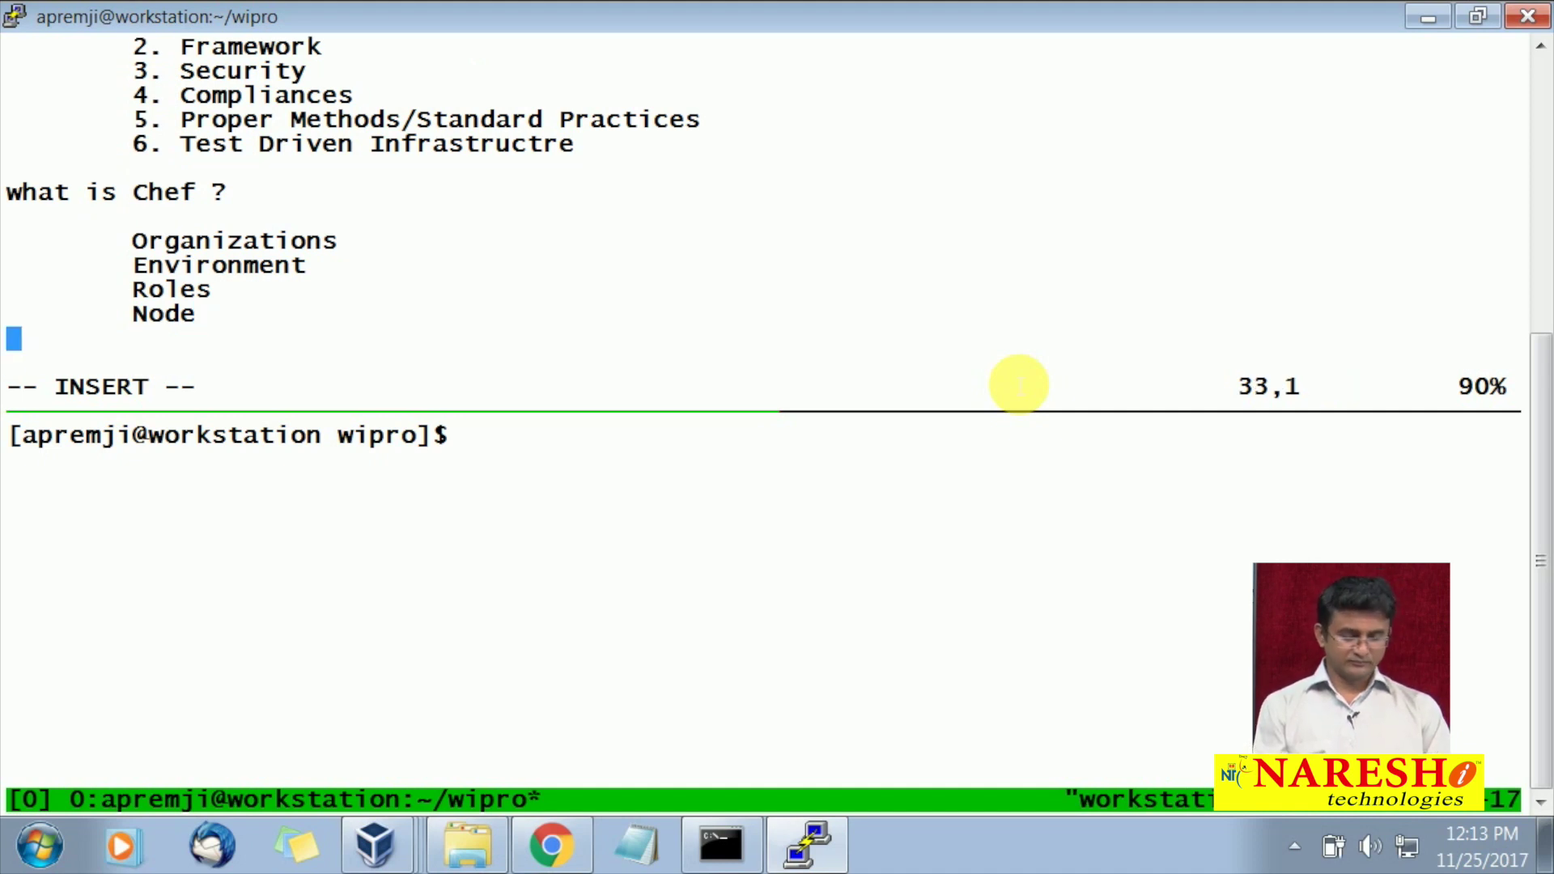
pyautogui.press('Return')
pyautogui.press('Tab')
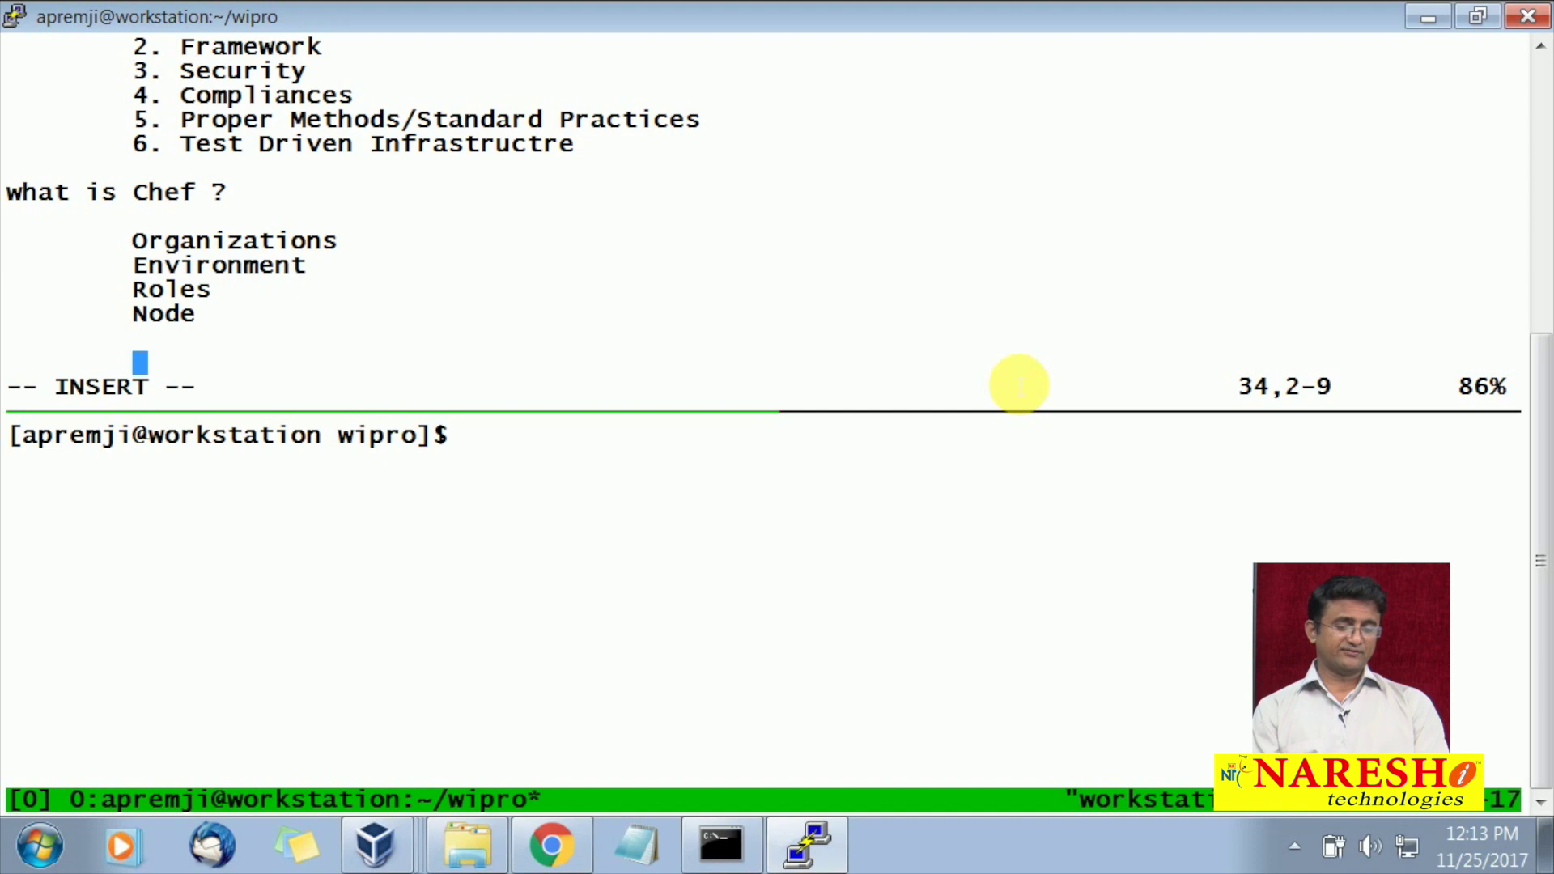
pyautogui.write('Policies')
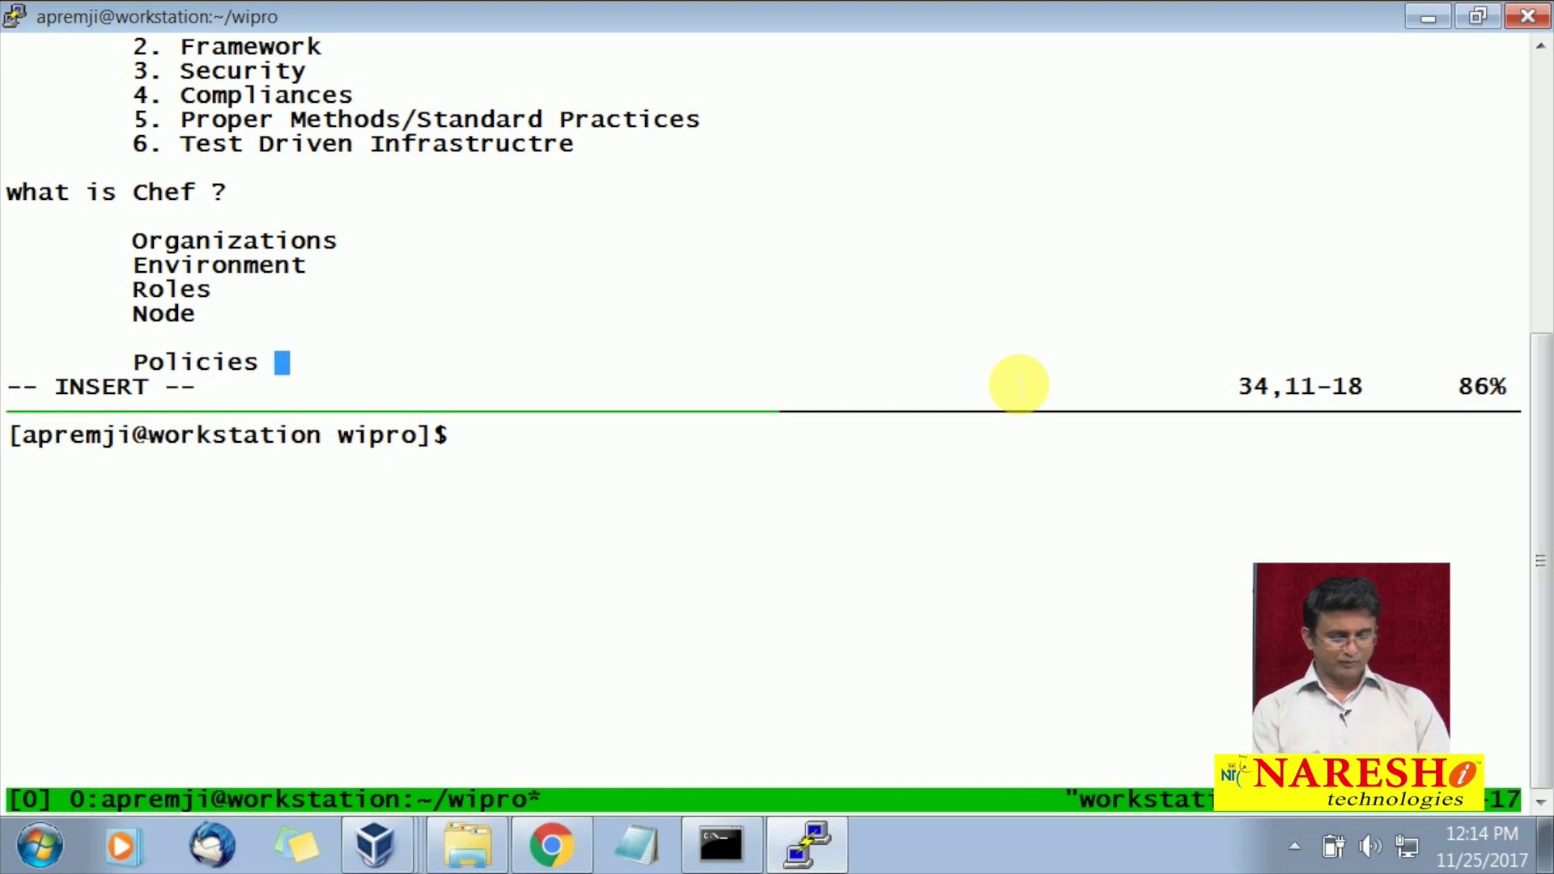
pyautogui.write('(')
pyautogui.press('BackSpace')
pyautogui.press('BackSpace')
# - Nest "Cookbooks" beneath "Policies" and "Recipes" one level deeper beneath "Cookbooks"
pyautogui.press('Return')
pyautogui.press('Tab')
pyautogui.press('Tab')
pyautogui.press('BackSpace')
pyautogui.write('Coo')
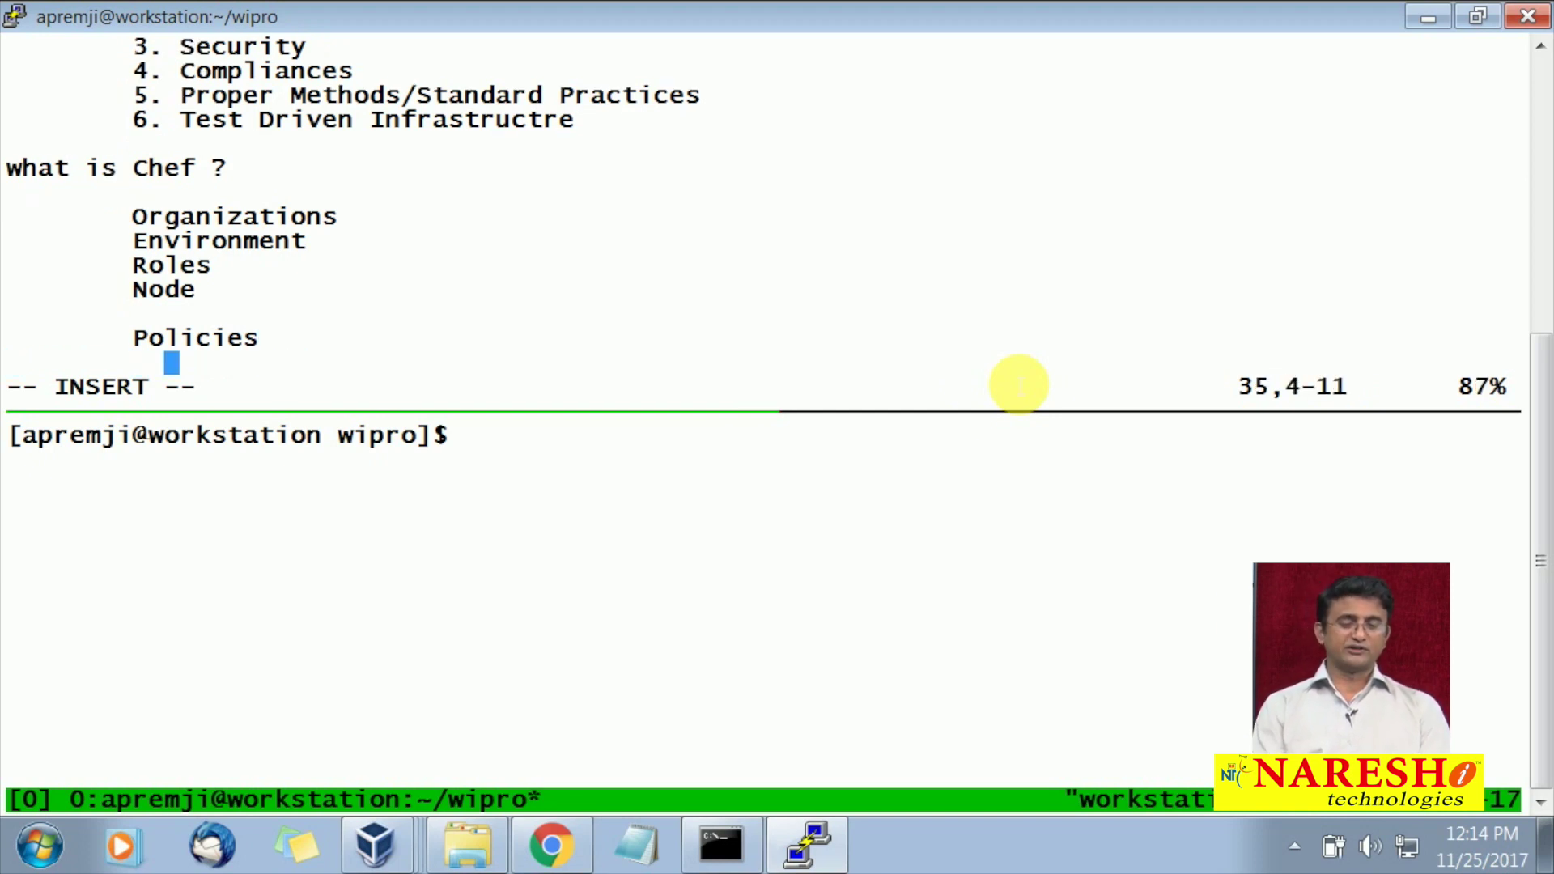
pyautogui.write('kbooks')
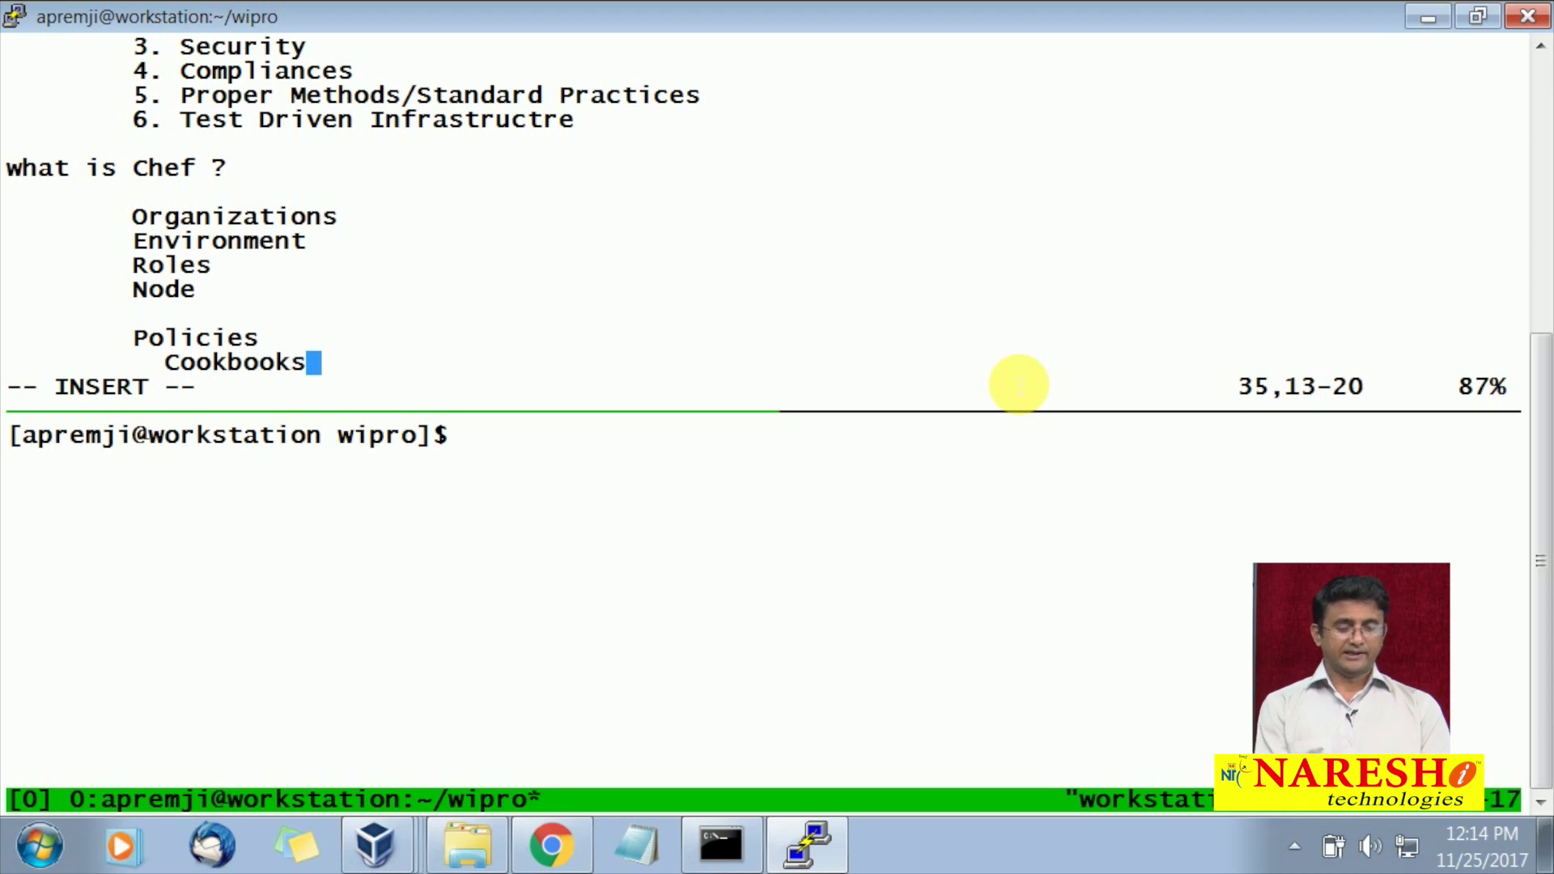
pyautogui.press('Return')
pyautogui.press('Tab')
pyautogui.press('Tab')
pyautogui.press('BackSpace')
pyautogui.write('Re')
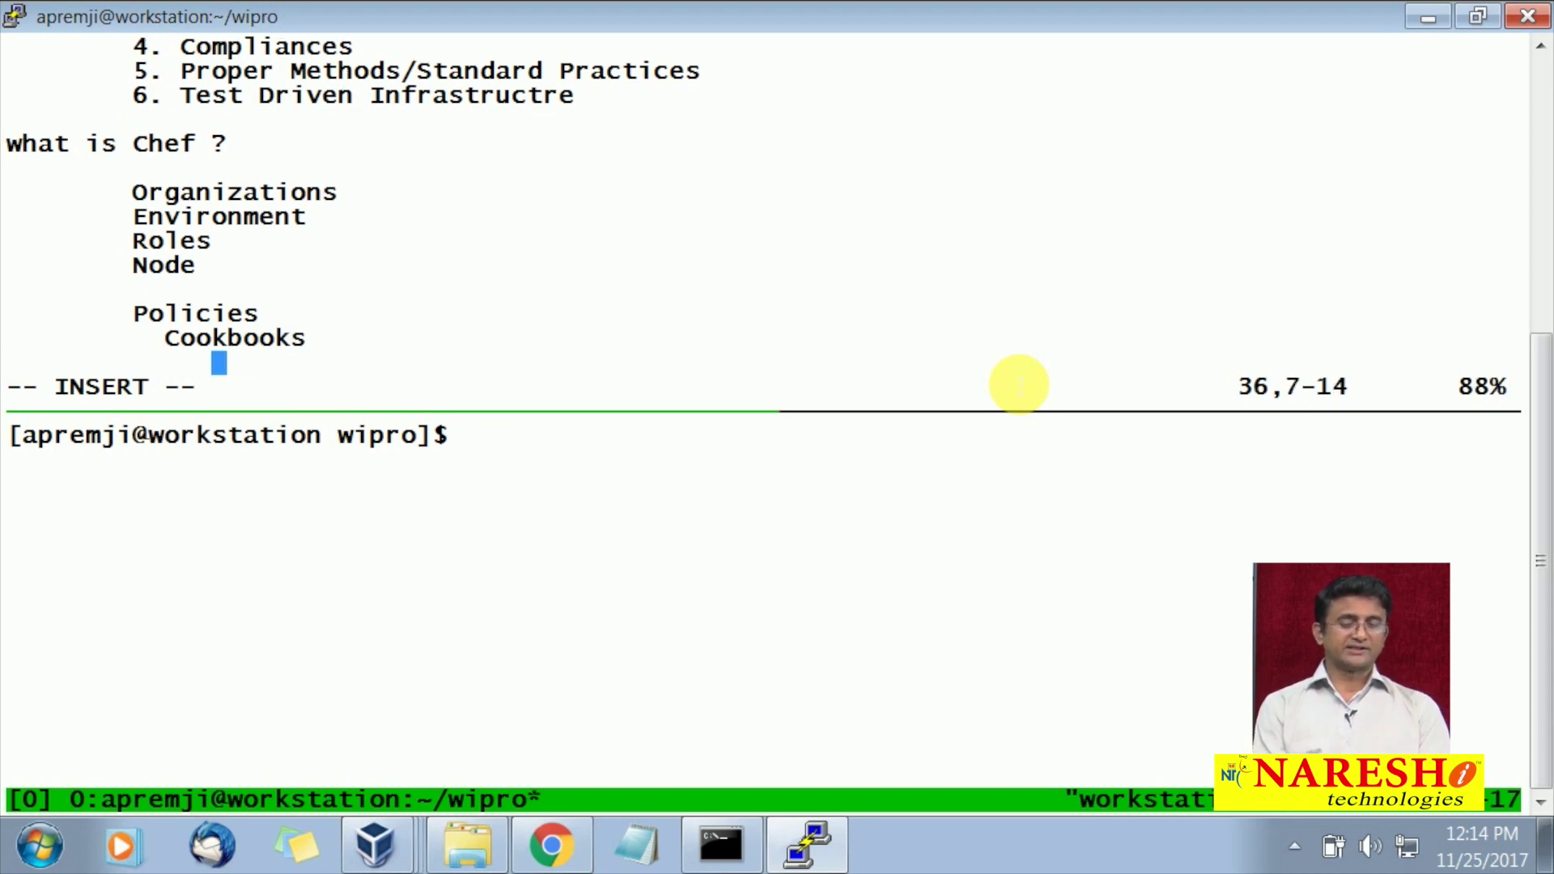
pyautogui.write('cipes')
# - Nest "Resources" beneath "Recipes" and "Independent State" one level deeper, leaving blank lines after the hierarchy
pyautogui.press('Return')
pyautogui.press('Tab')
pyautogui.press('Tab')
pyautogui.write('Resources')
pyautogui.press('Return')
pyautogui.press('Tab')
pyautogui.press('Tab')
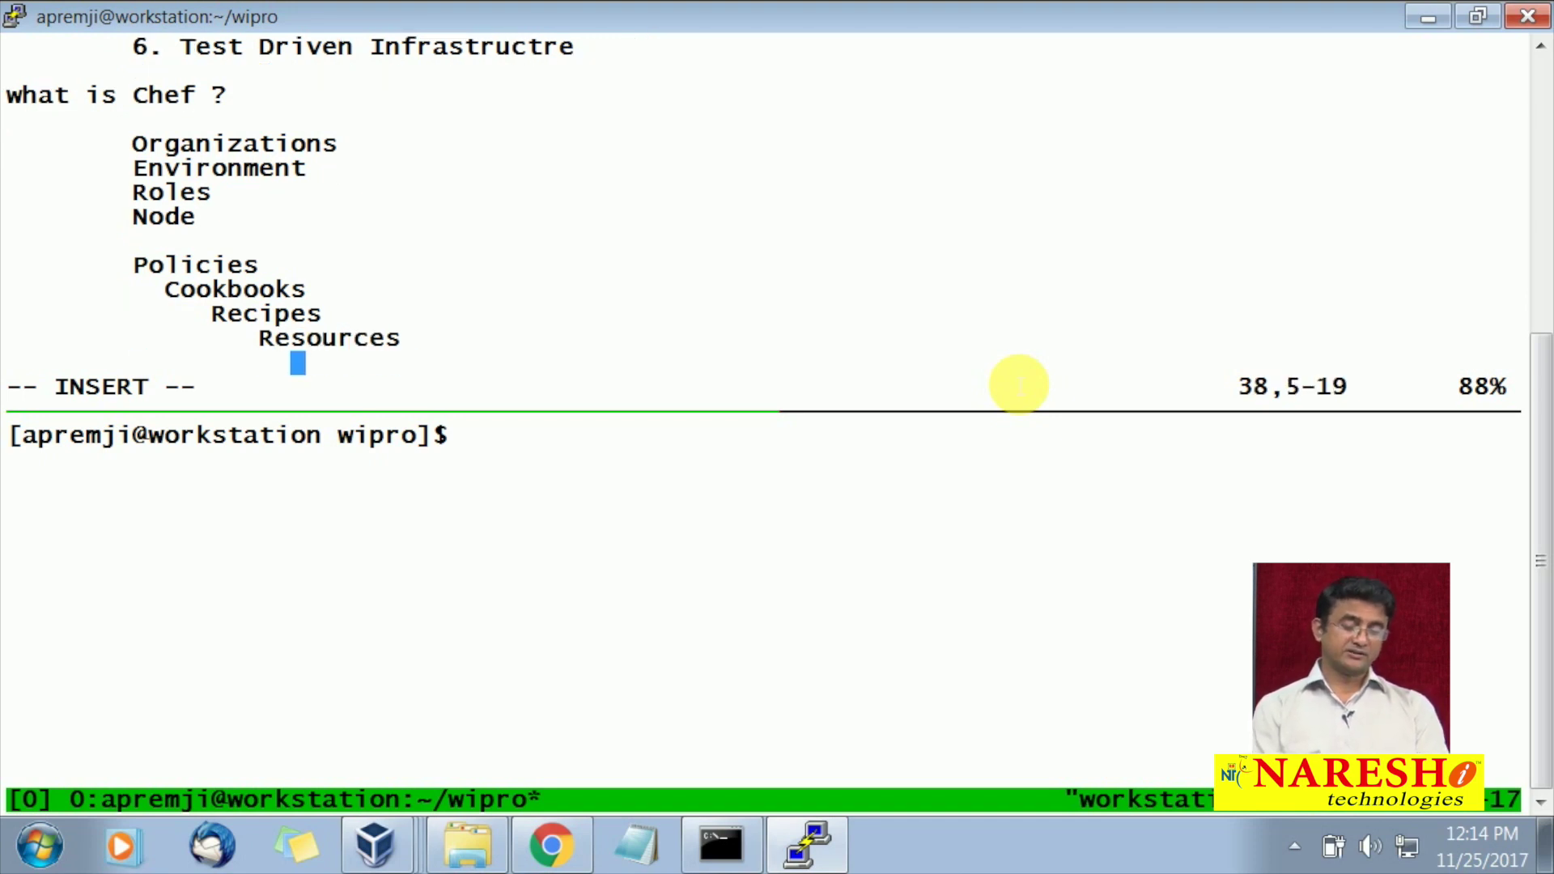
pyautogui.write('Independent State')
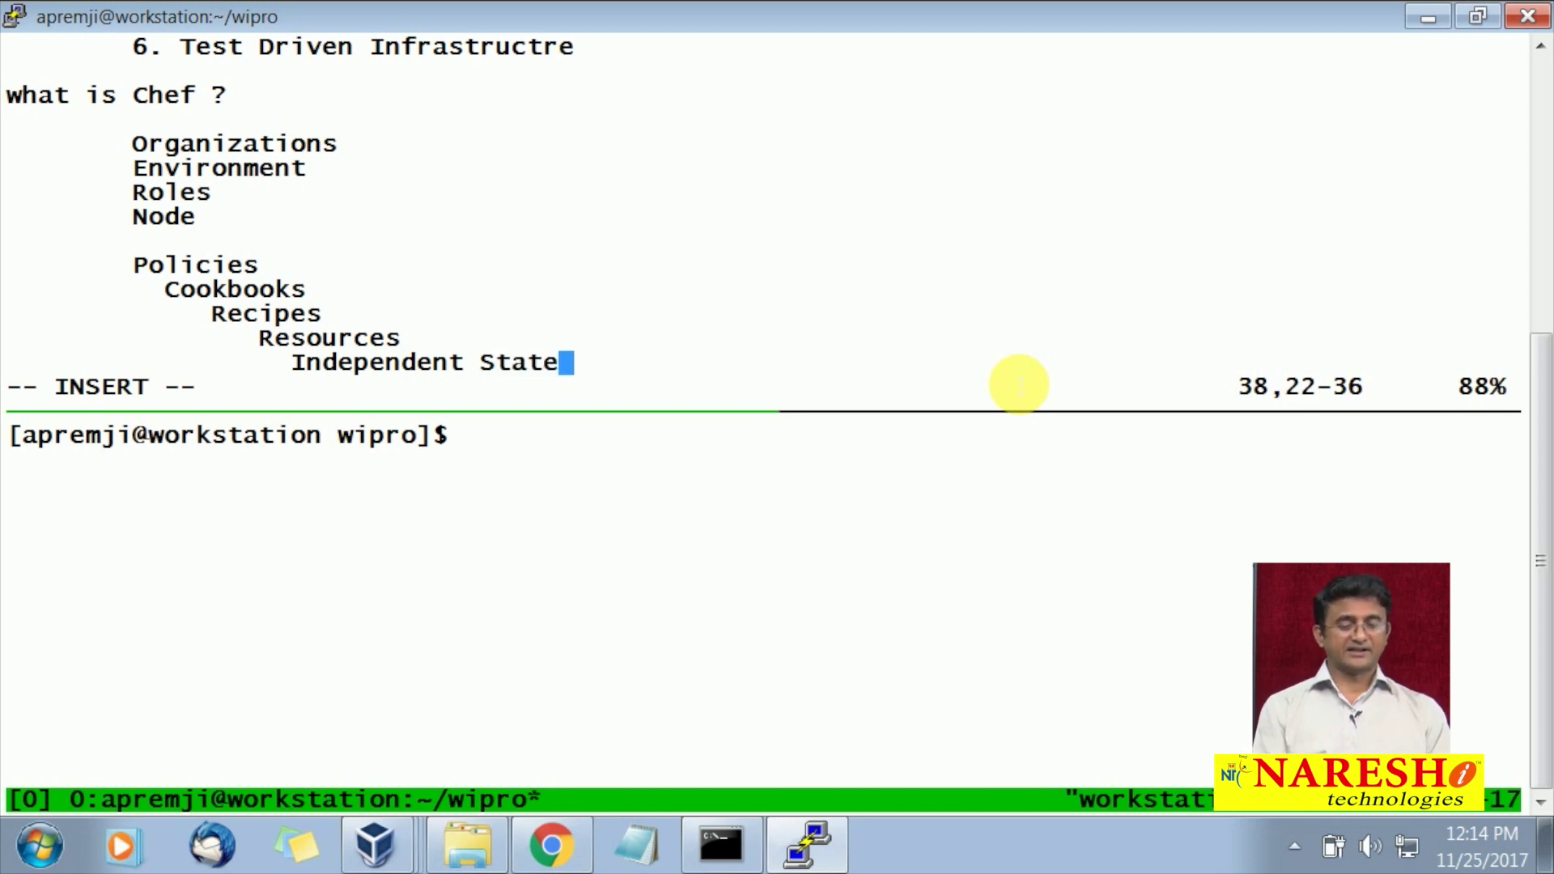
pyautogui.press('Return')
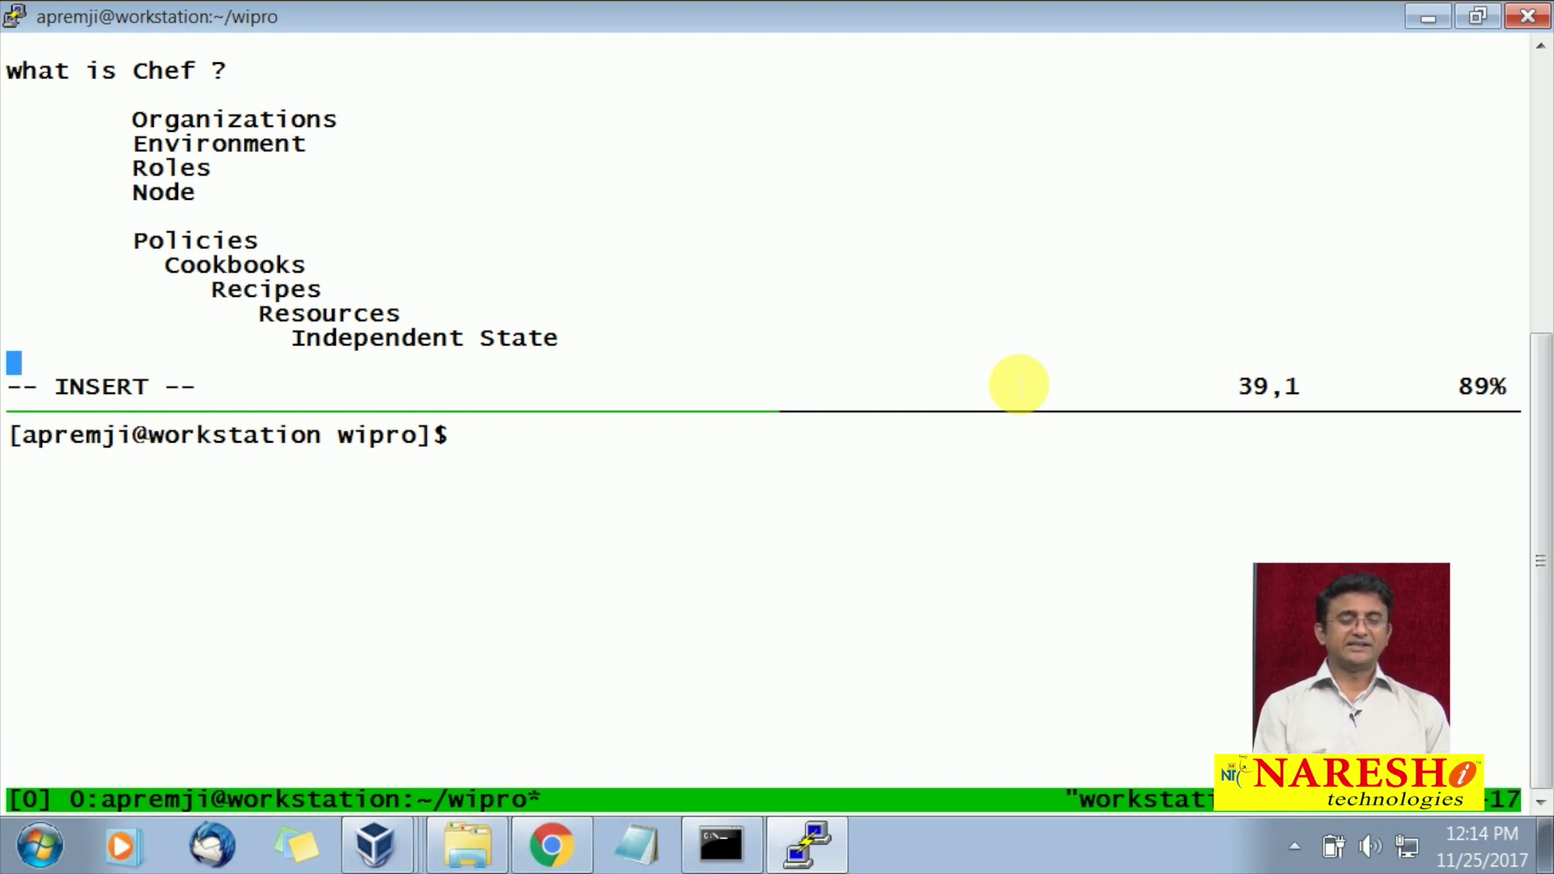
pyautogui.press('Return')
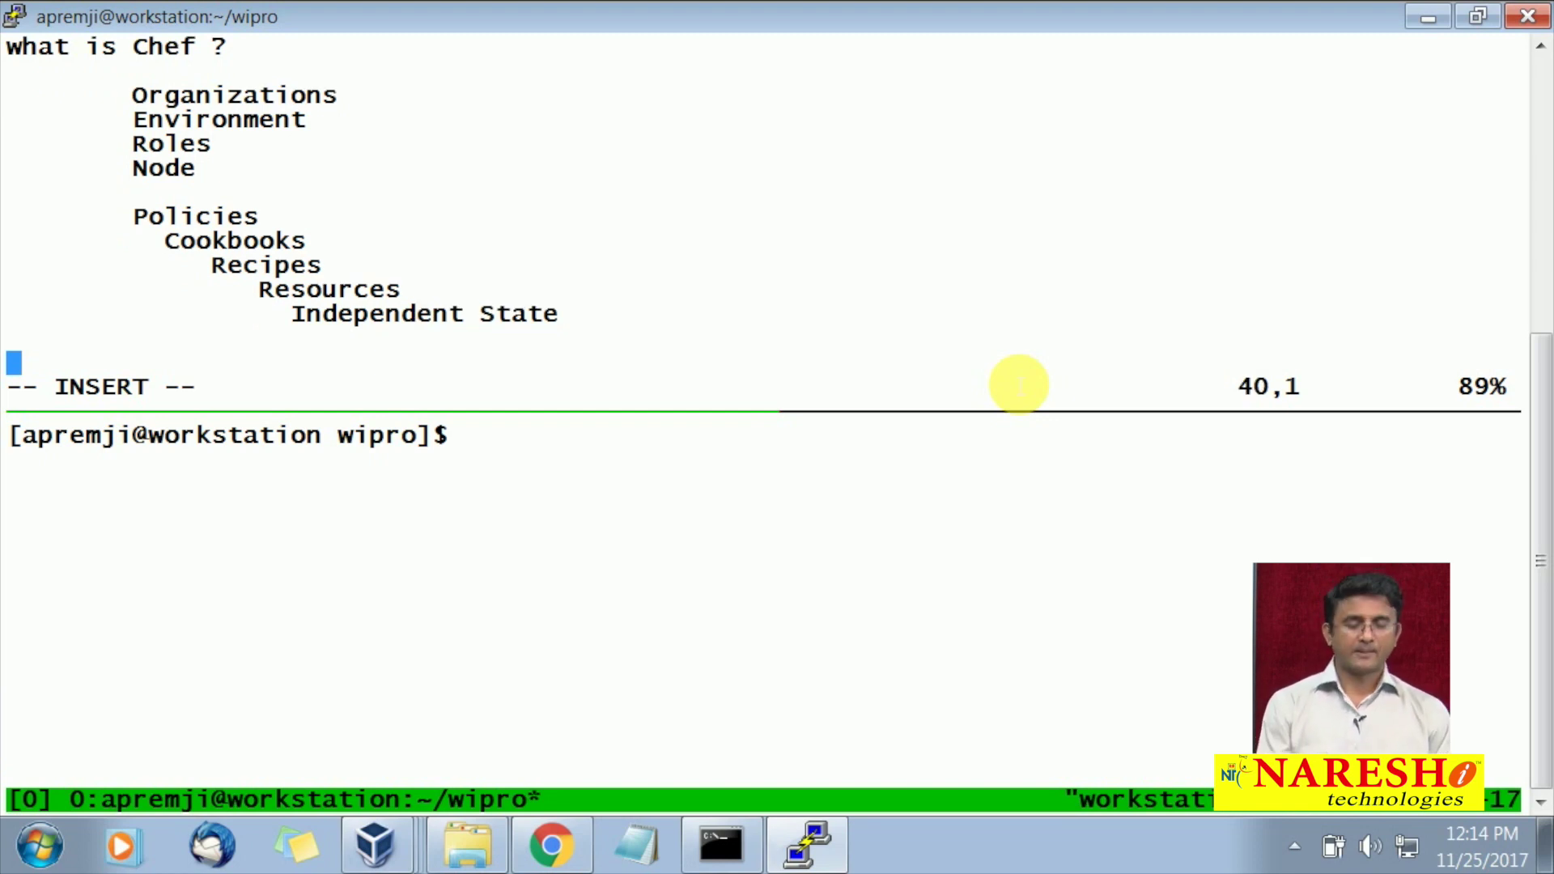
pyautogui.press('Return')
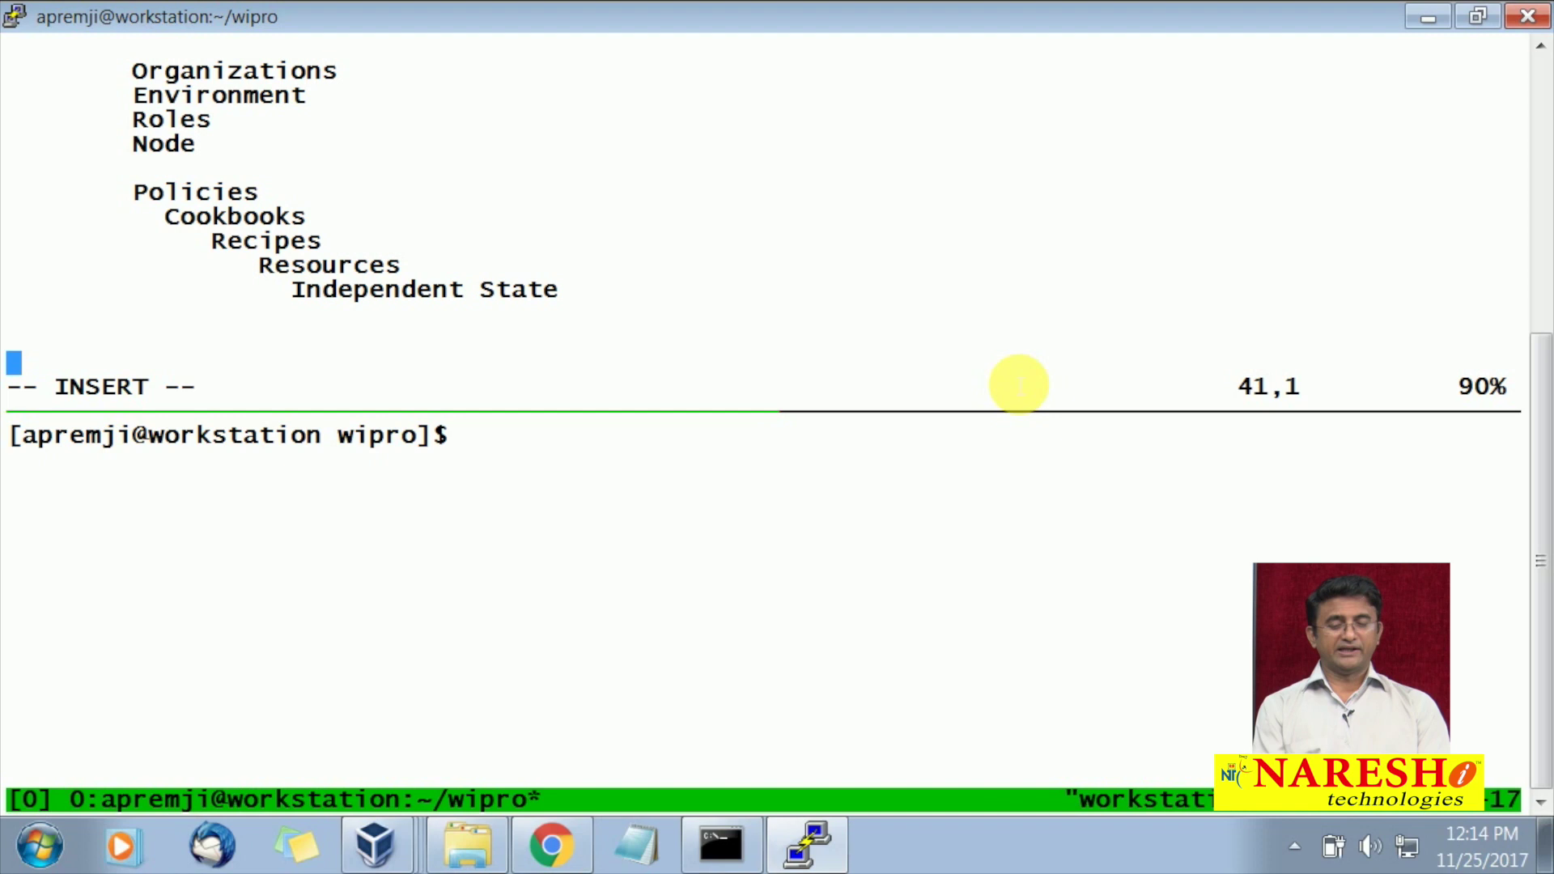
# - Add the unindented heading "Standalone Mode/Cloud Mode" below the hierarchy, leaving blank lines after it
pyautogui.write('S')
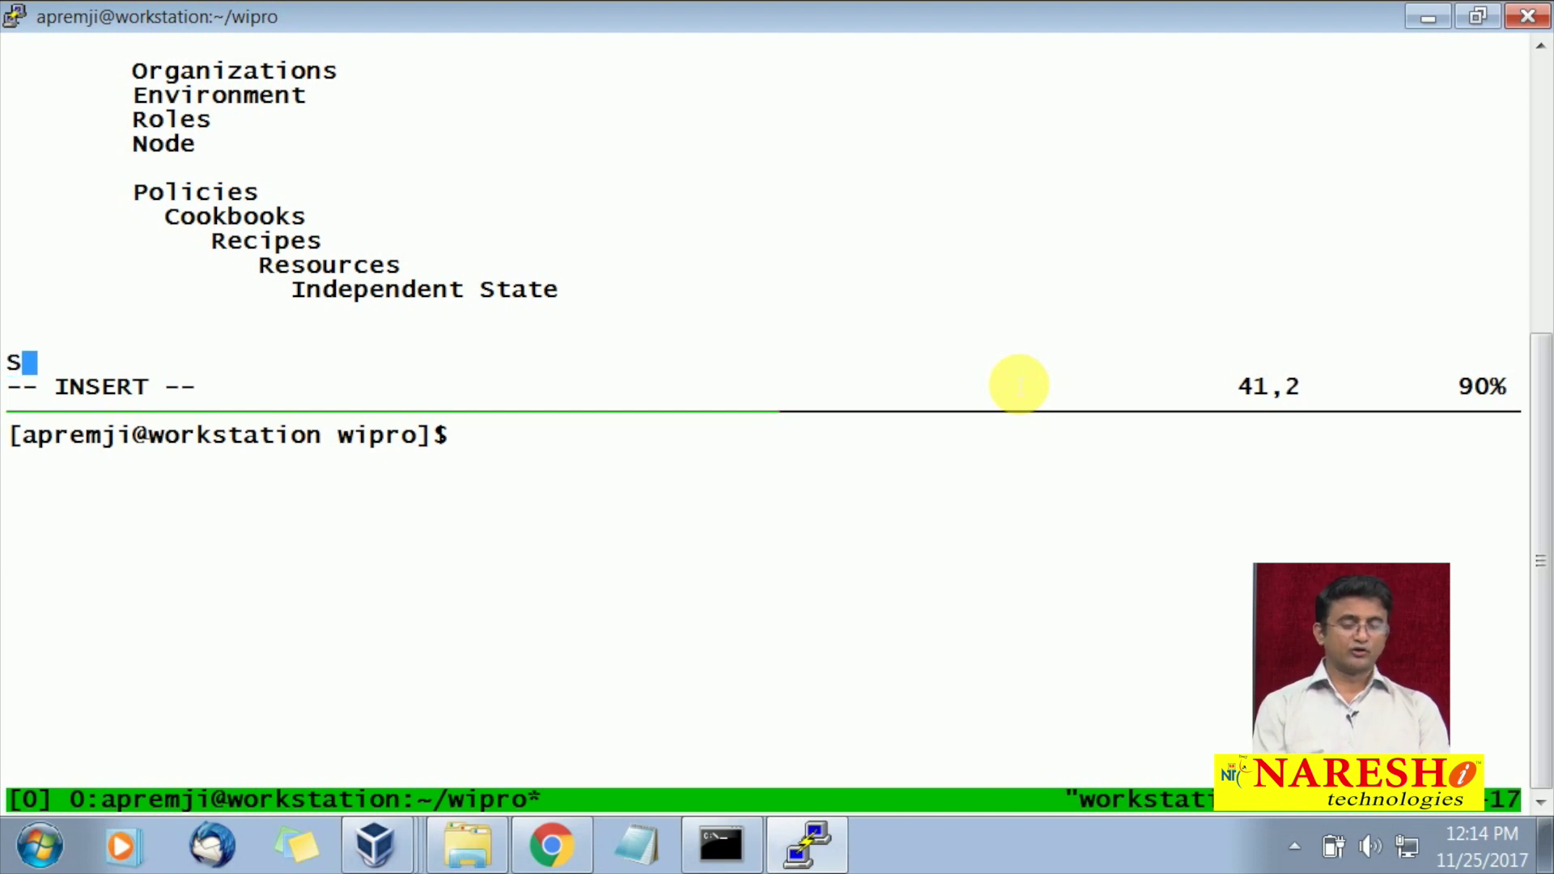
pyautogui.write('tandalone Mode/')
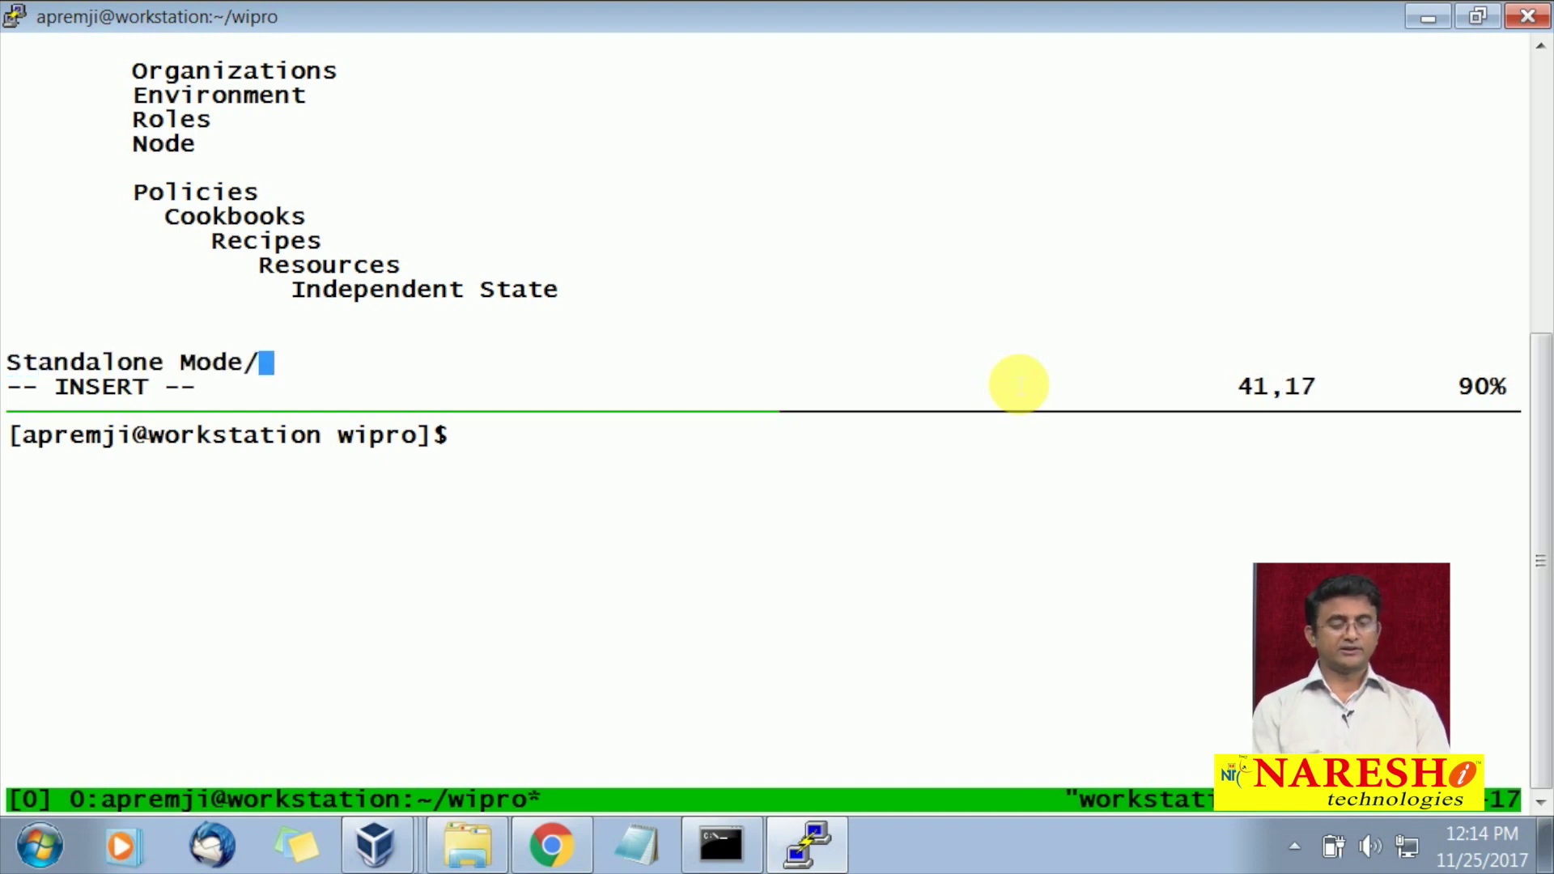
pyautogui.write('Cloud Mode')
pyautogui.press('Return')
pyautogui.press('Return')
pyautogui.press('Return')
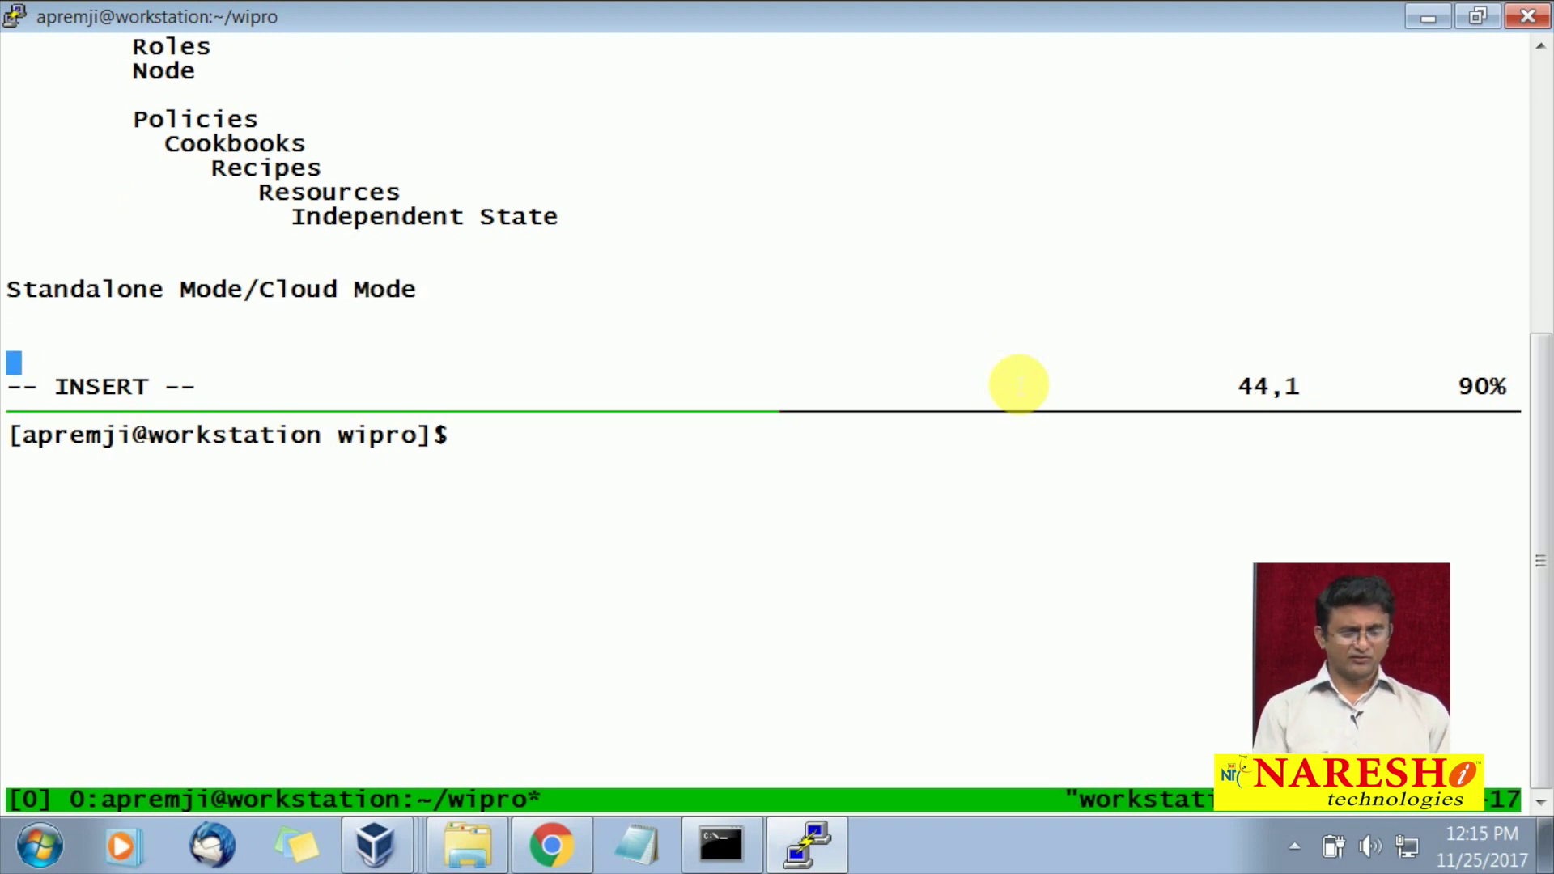
# - Switch to Chrome to look over the Chef Client and Chef Server entries on the Chef Downloads page, and return to the notes
pyautogui.click(580, 846)
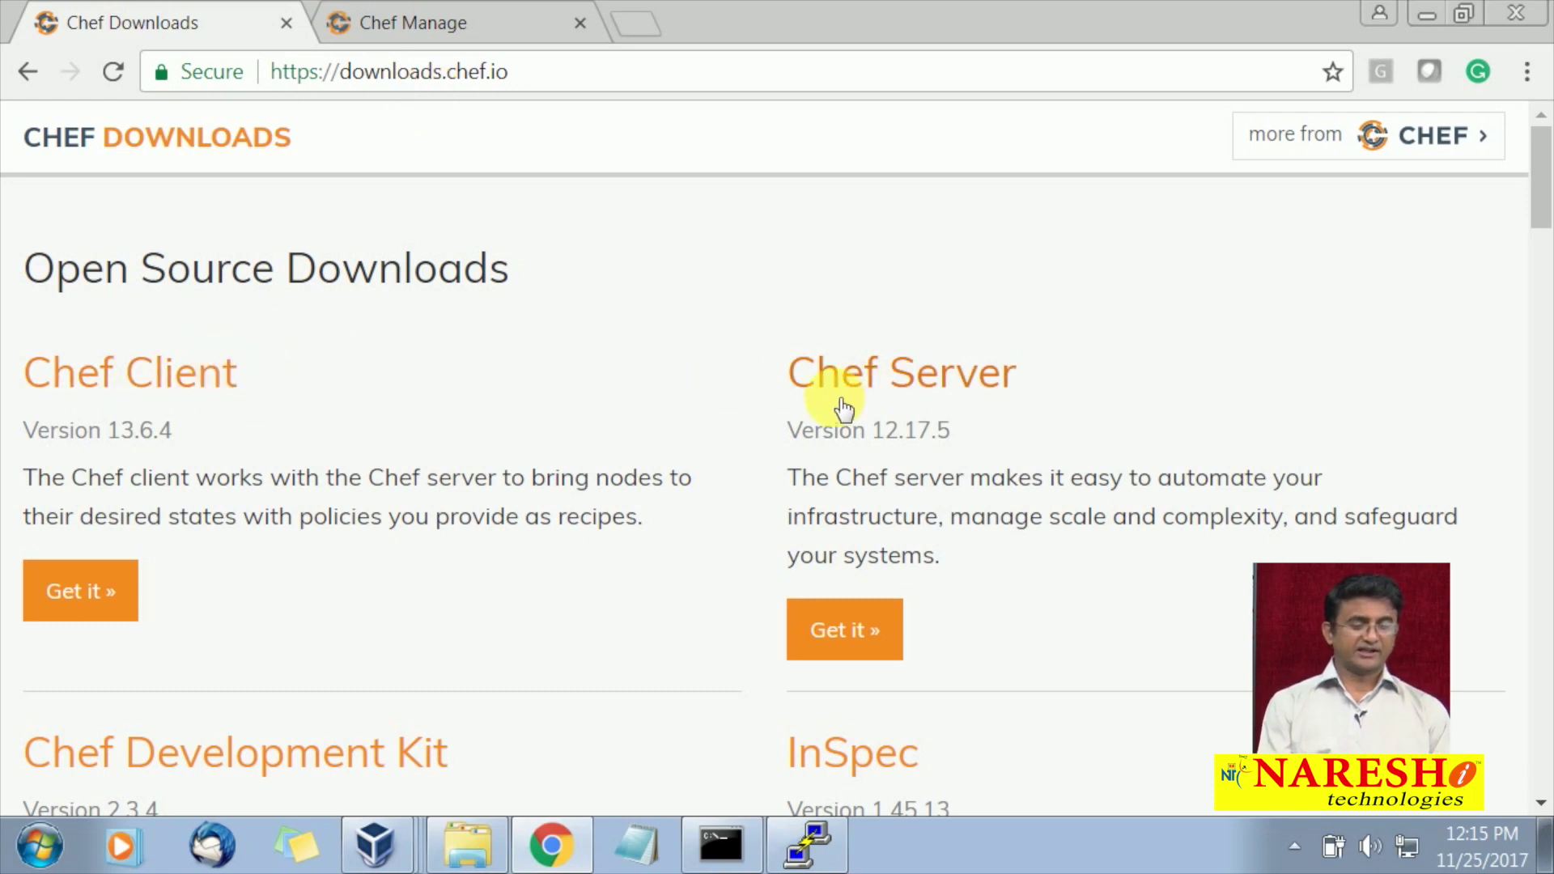
pyautogui.moveTo(1540, 203); pyautogui.dragTo(1485, 173)
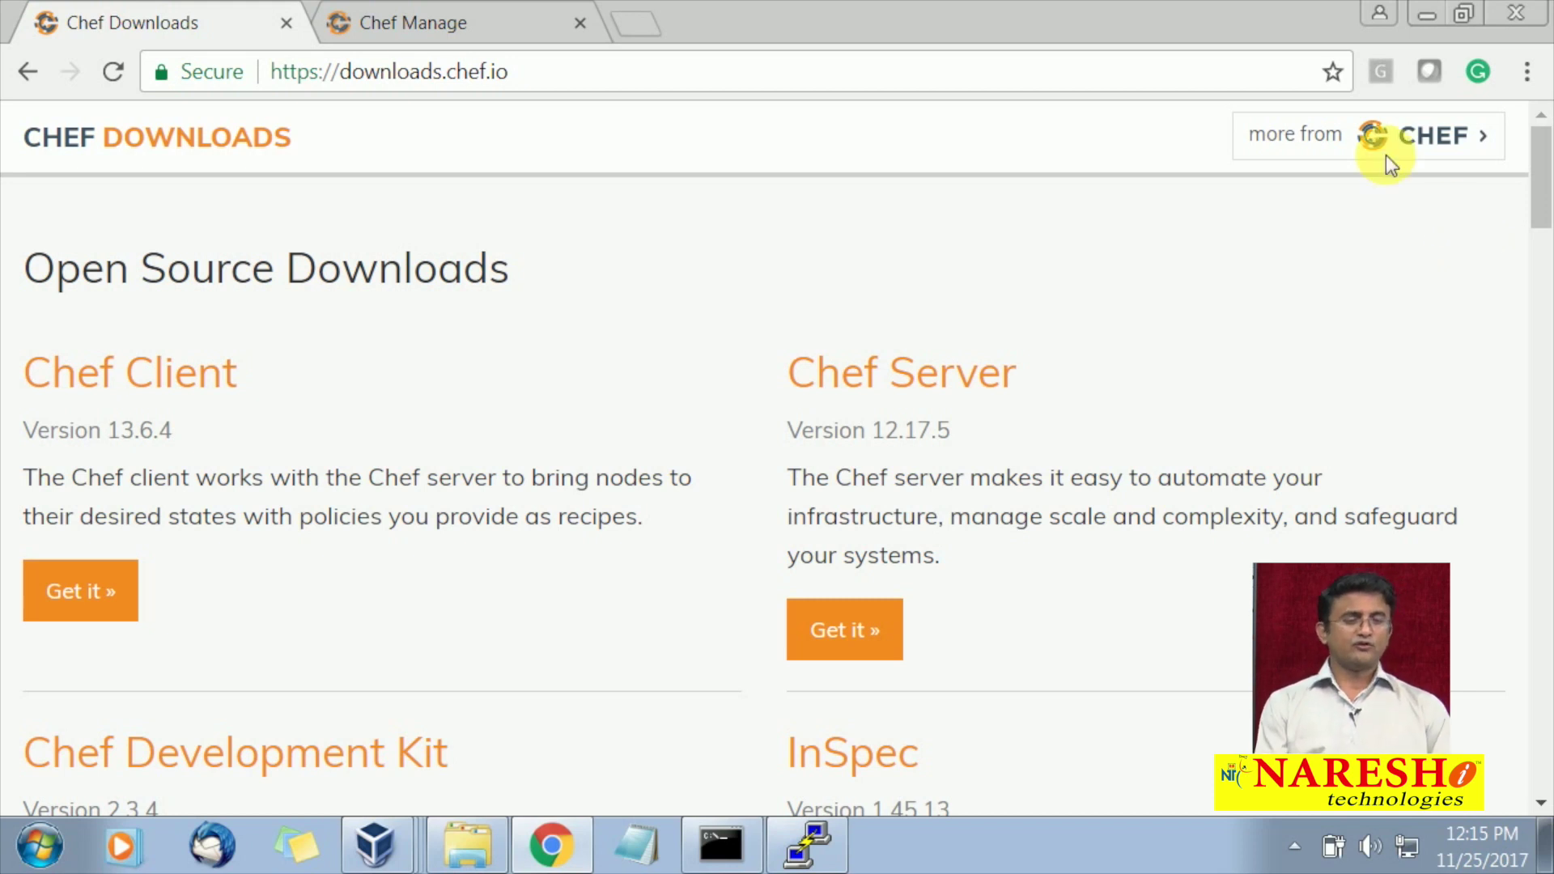
pyautogui.click(1429, 16)
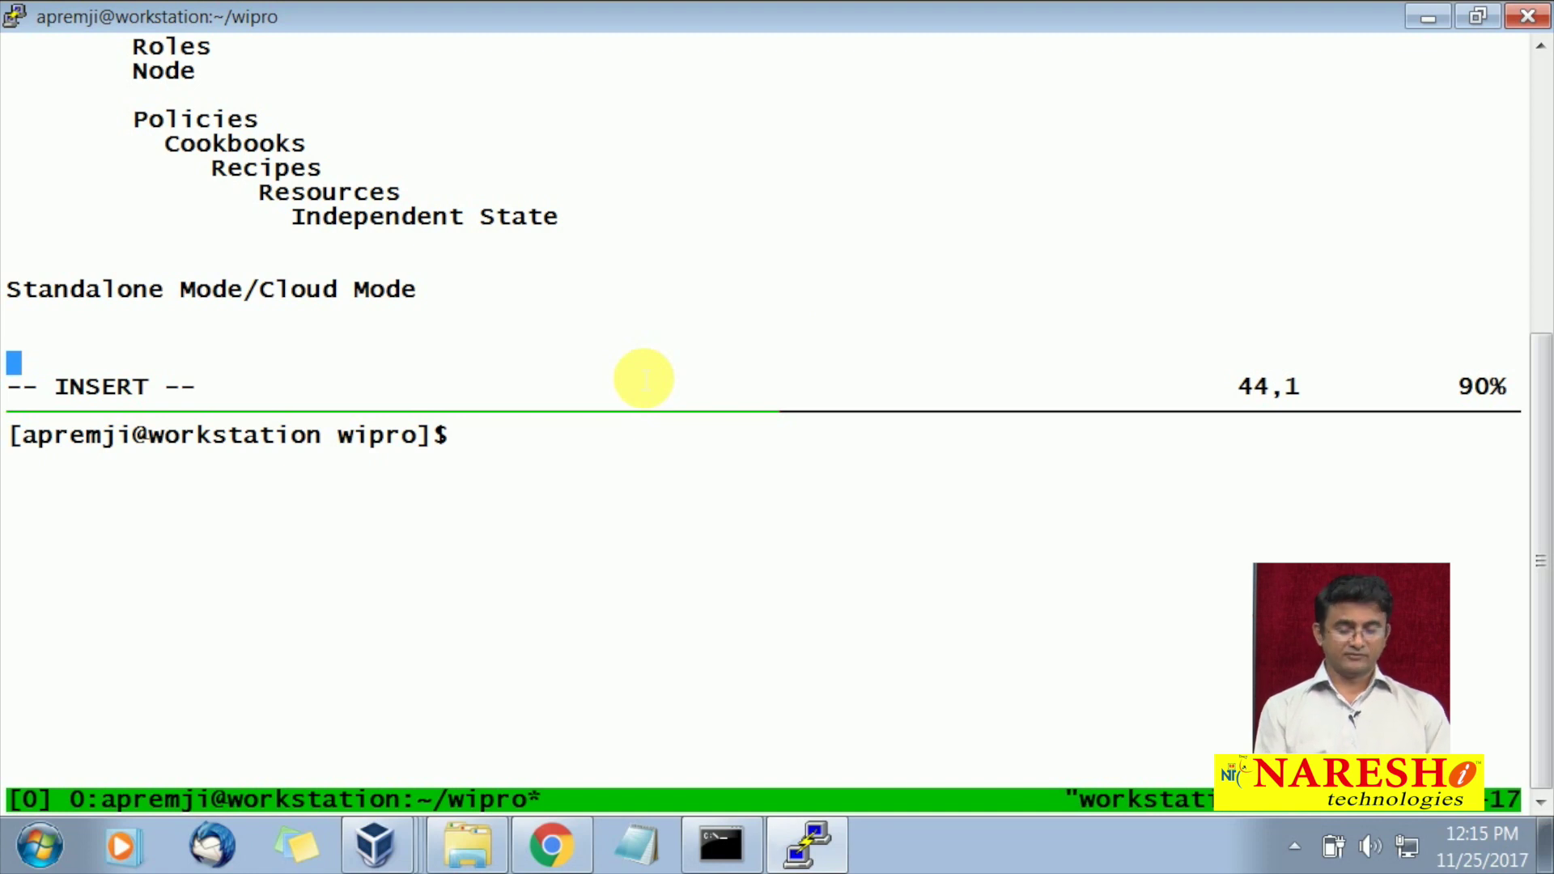
# - Add an indented row with the columns "workstation", "chef-server" and "nodes", leaving blank lines below it
pyautogui.press('Tab')
pyautogui.write('workstation')
pyautogui.press('Tab')
pyautogui.write('chef-server')
pyautogui.press('Tab')
pyautogui.write('nodes')
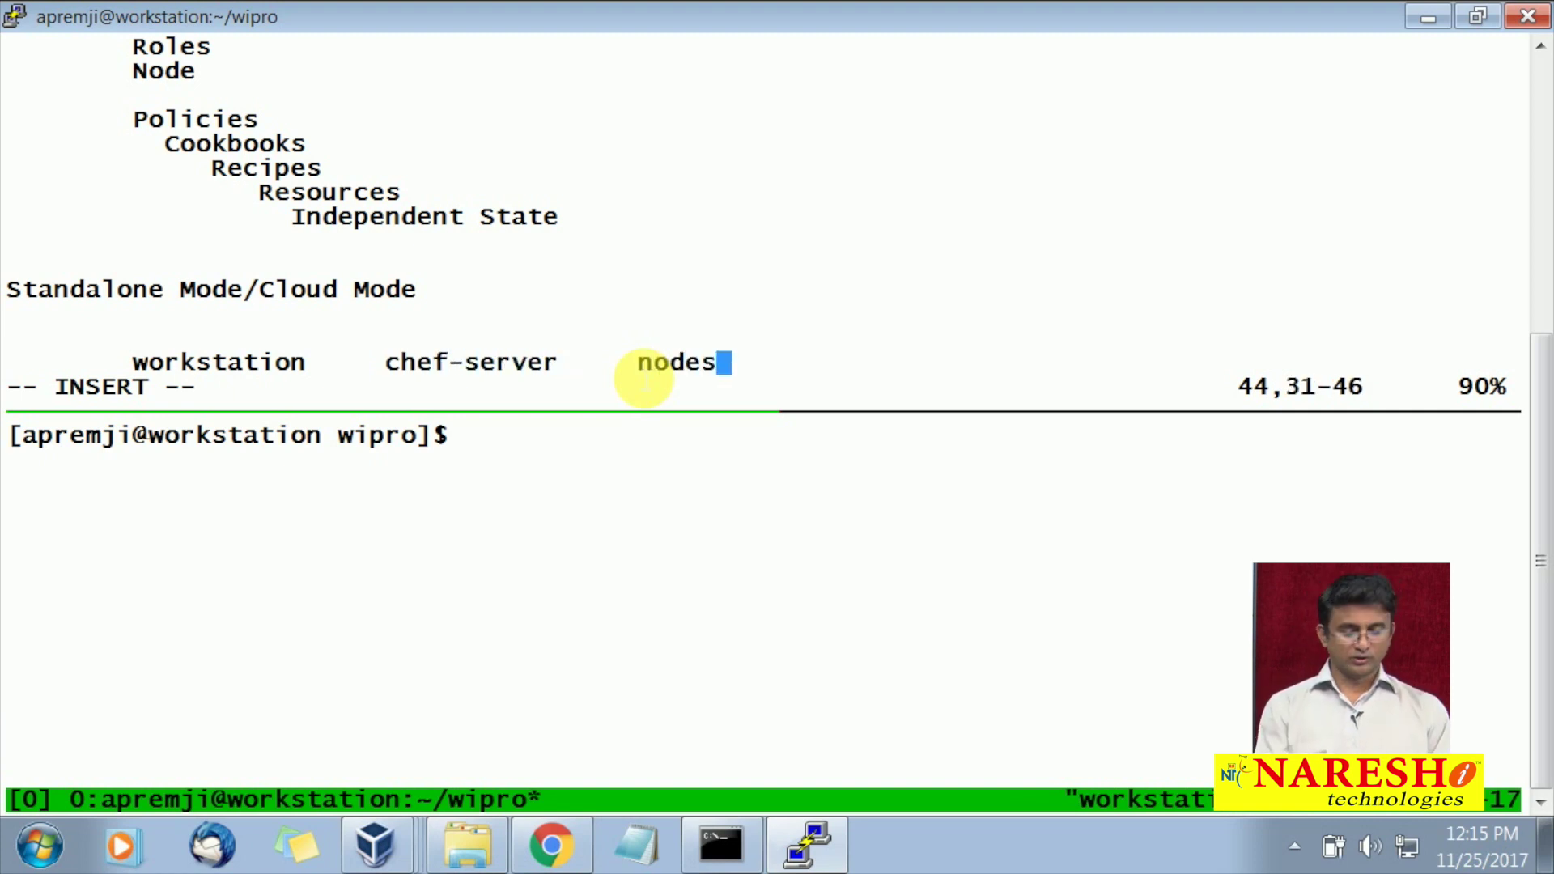
pyautogui.press('Return')
pyautogui.press('Return')
pyautogui.press('Return')
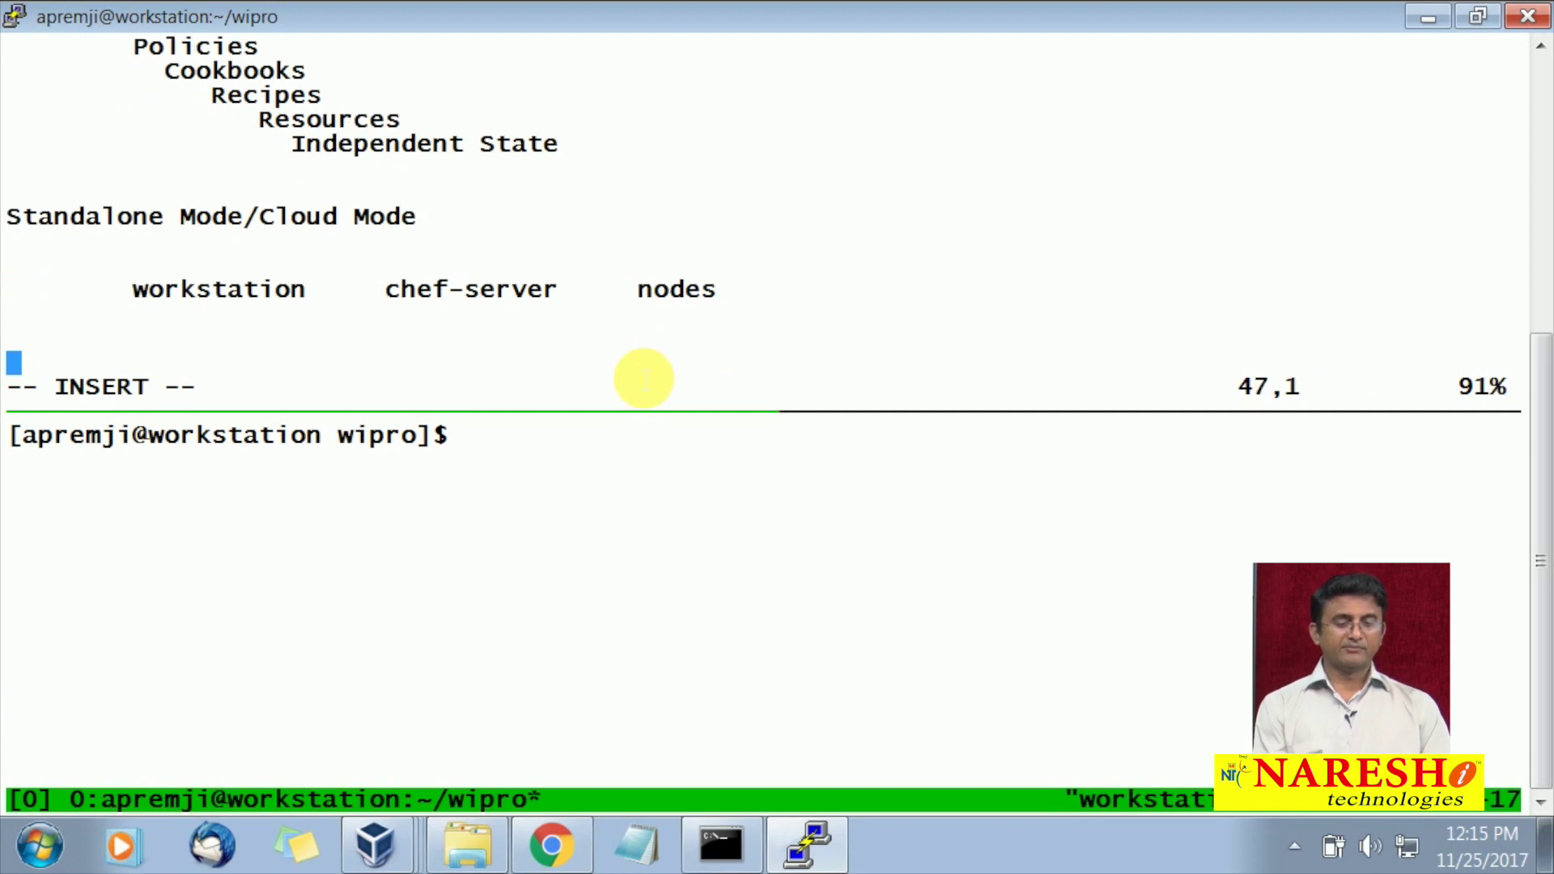
# - Write "chef-server-core" directly beneath "chef-server", followed by "agent" on the same line
pyautogui.press('BackSpace')
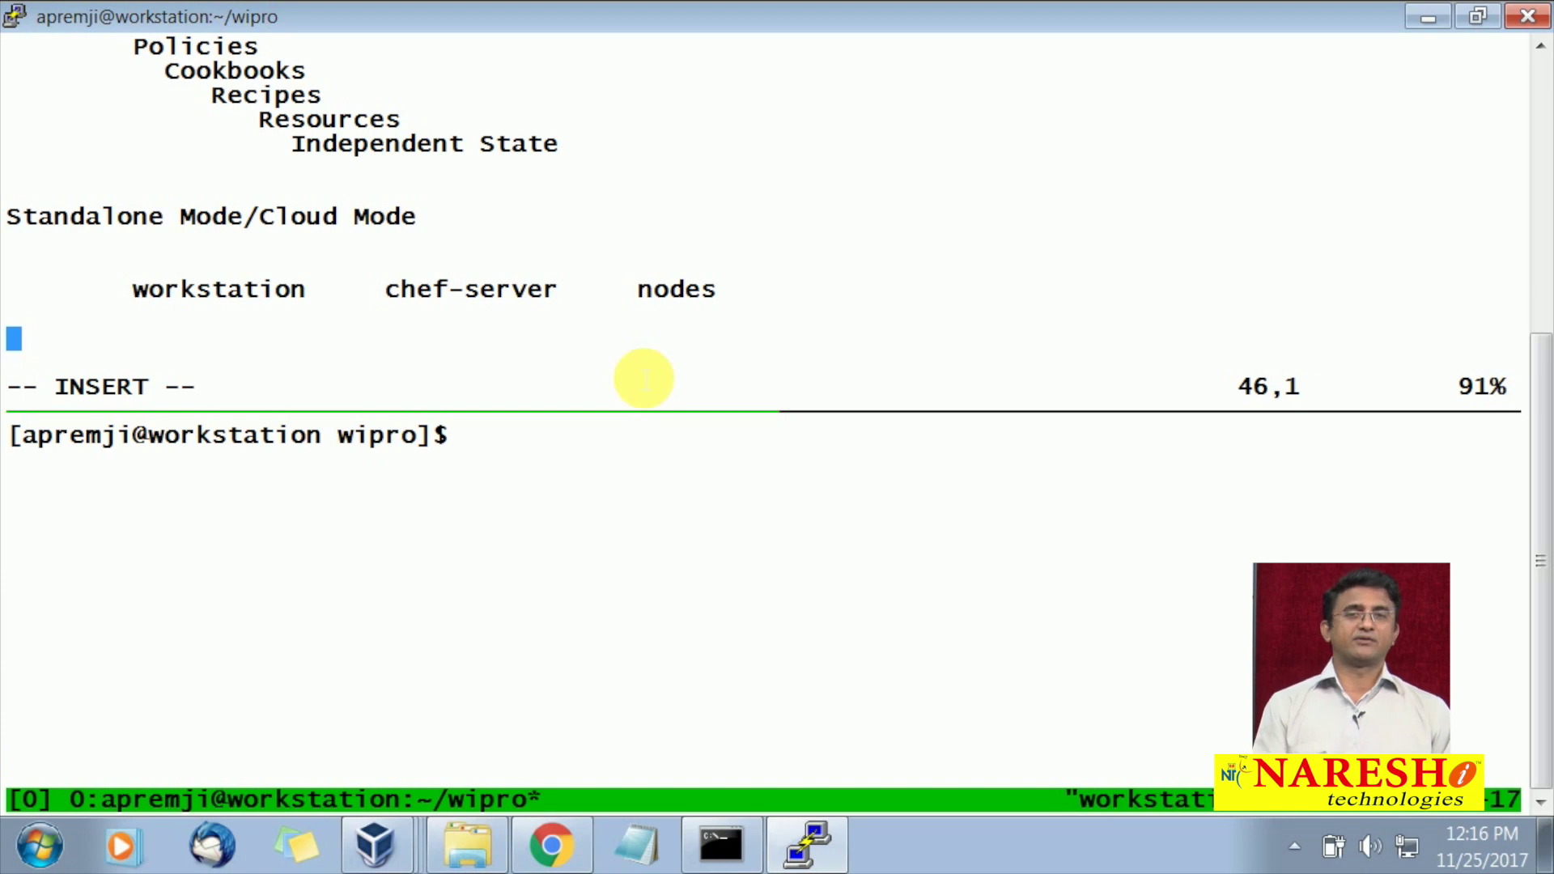
pyautogui.press('Tab')
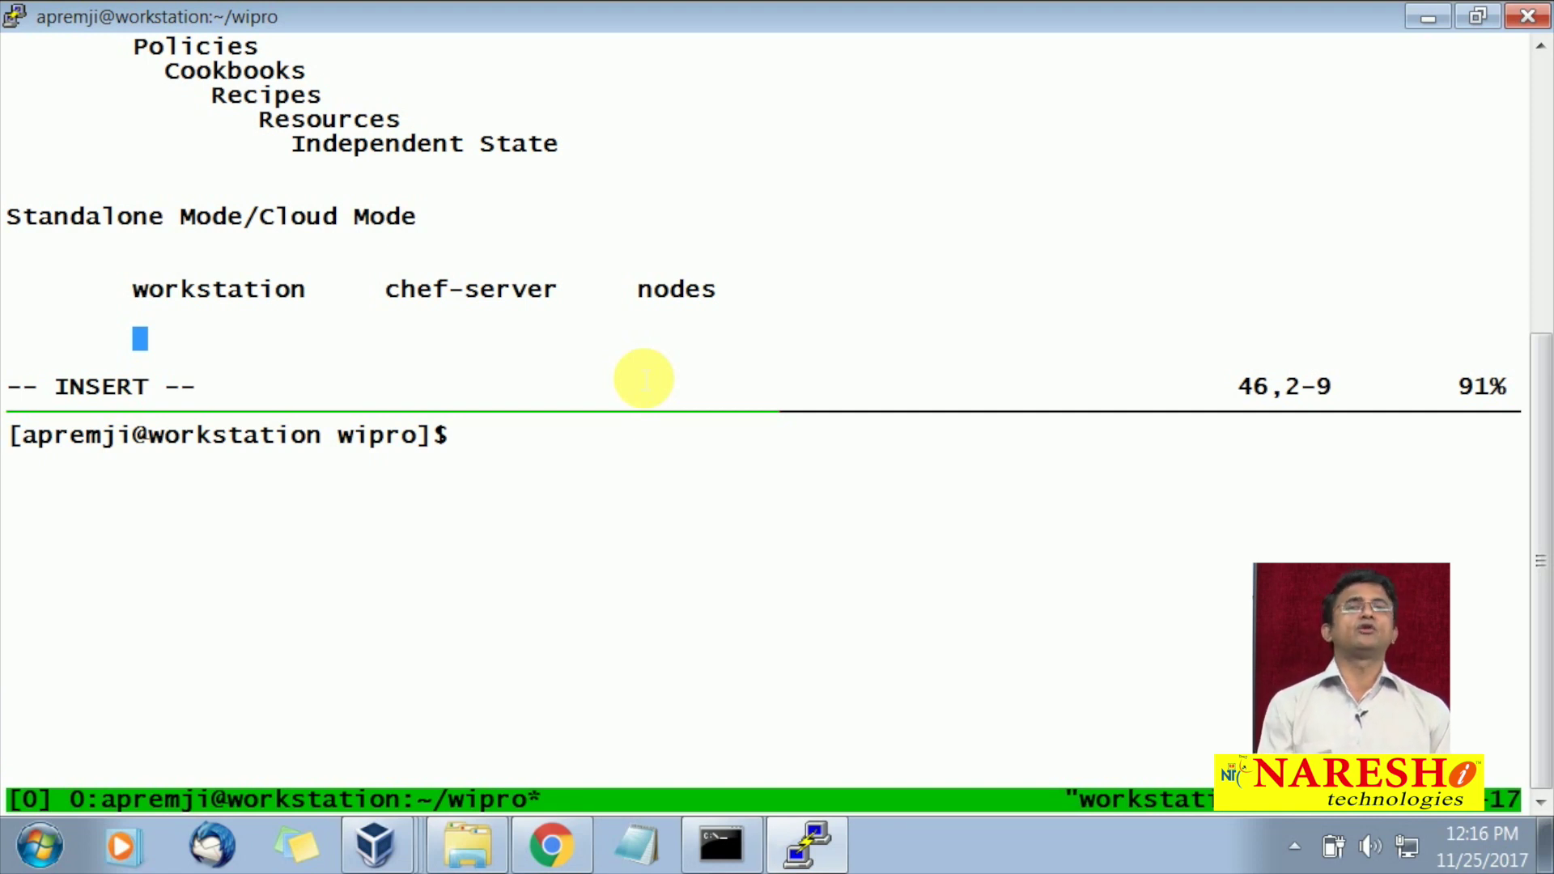
pyautogui.press('Up')
pyautogui.press('Tab')
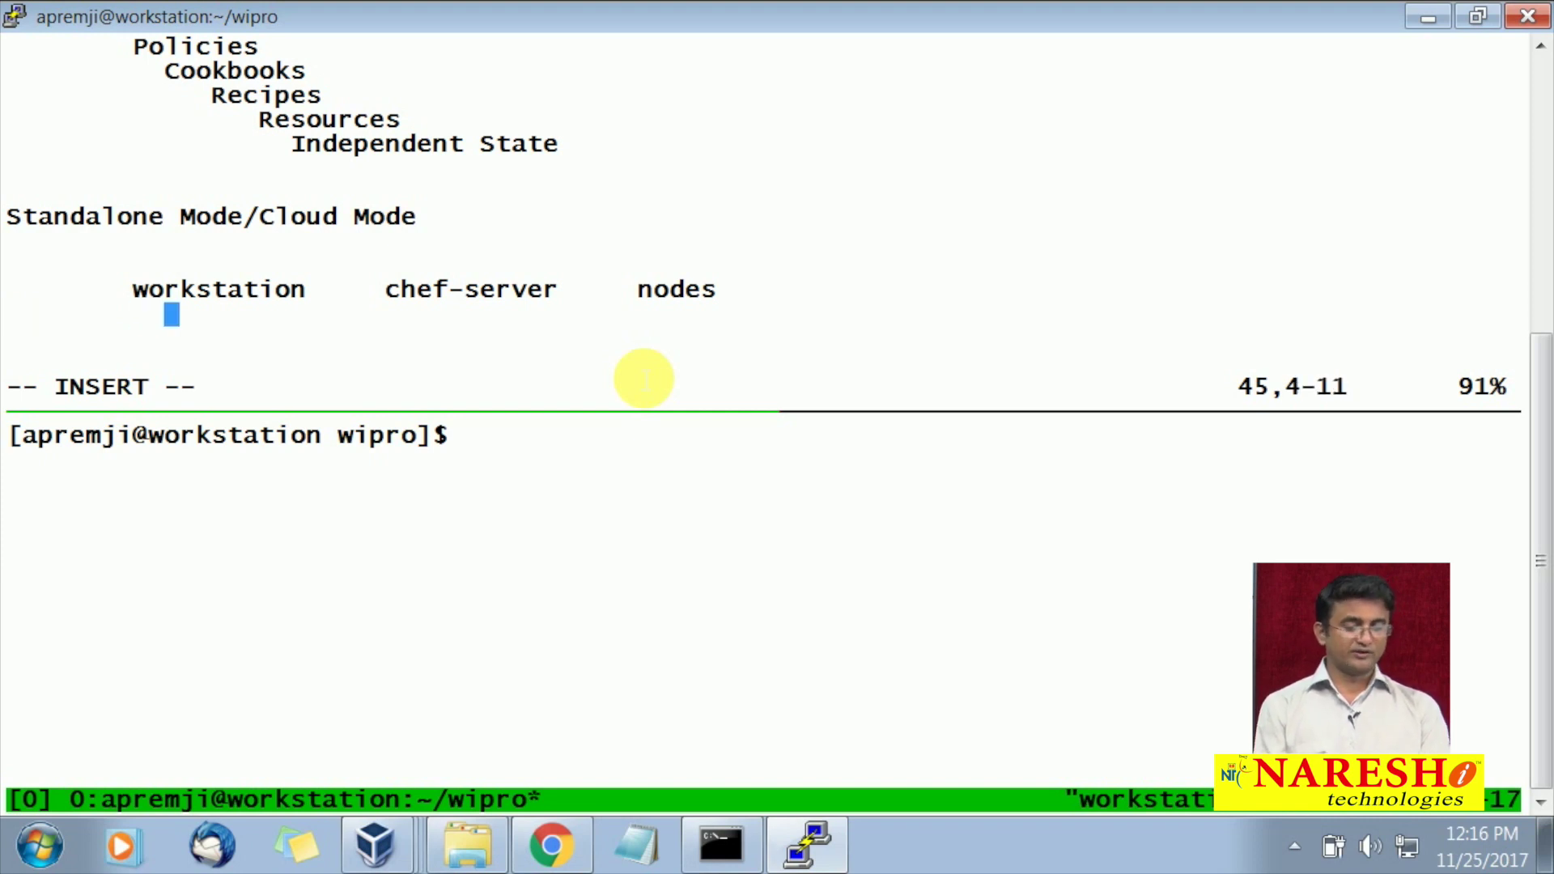
pyautogui.press('Tab')
pyautogui.press('Tab')
pyautogui.write('chef-server-')
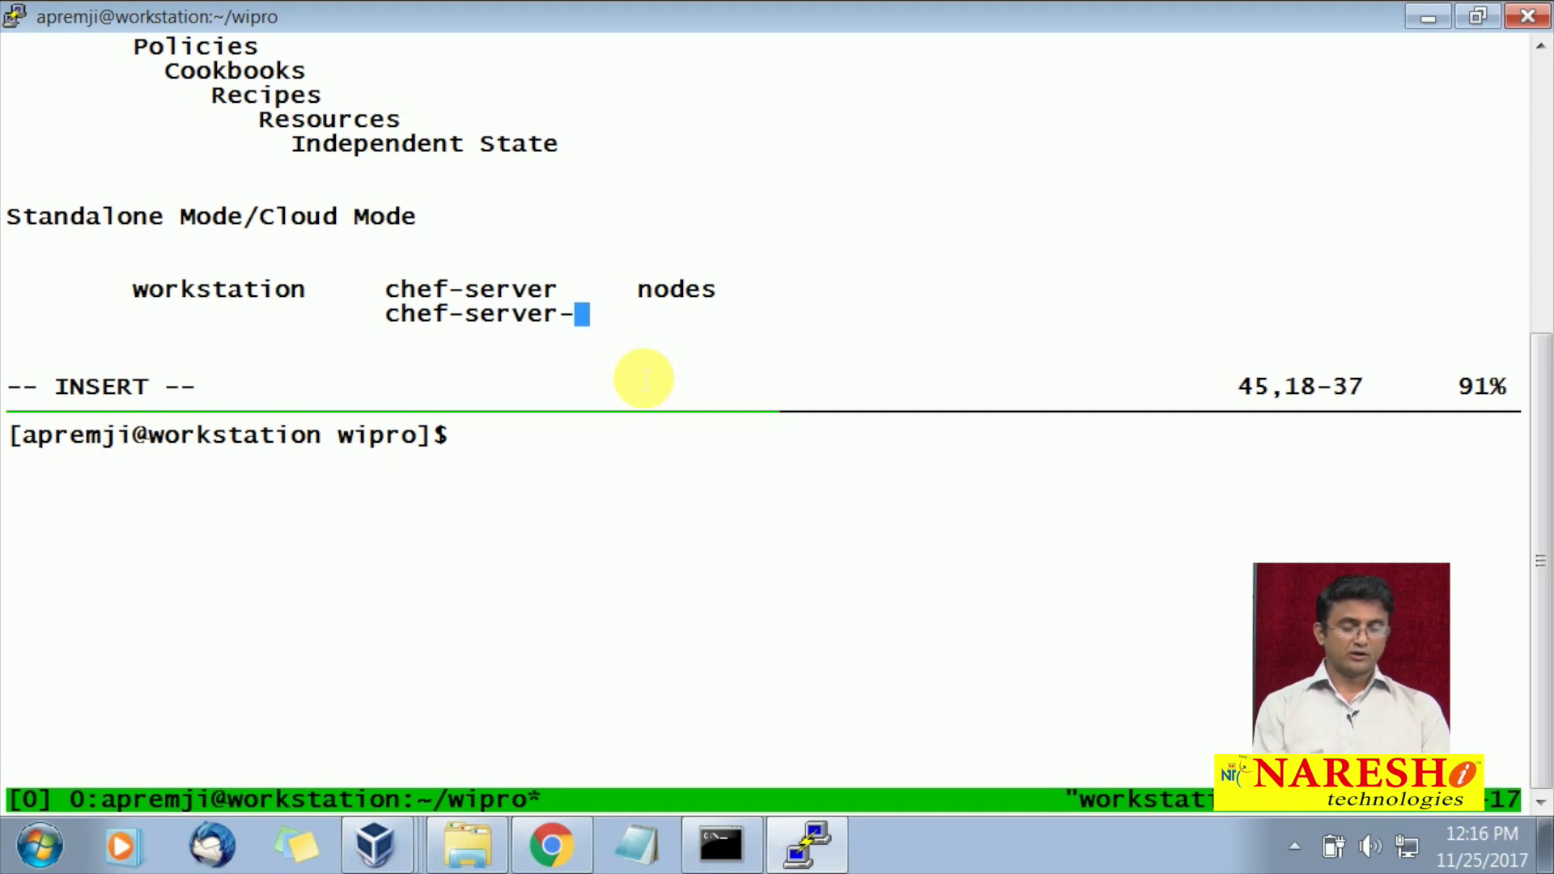
pyautogui.write('code')
pyautogui.press('BackSpace')
pyautogui.press('BackSpace')
pyautogui.write('re  ')
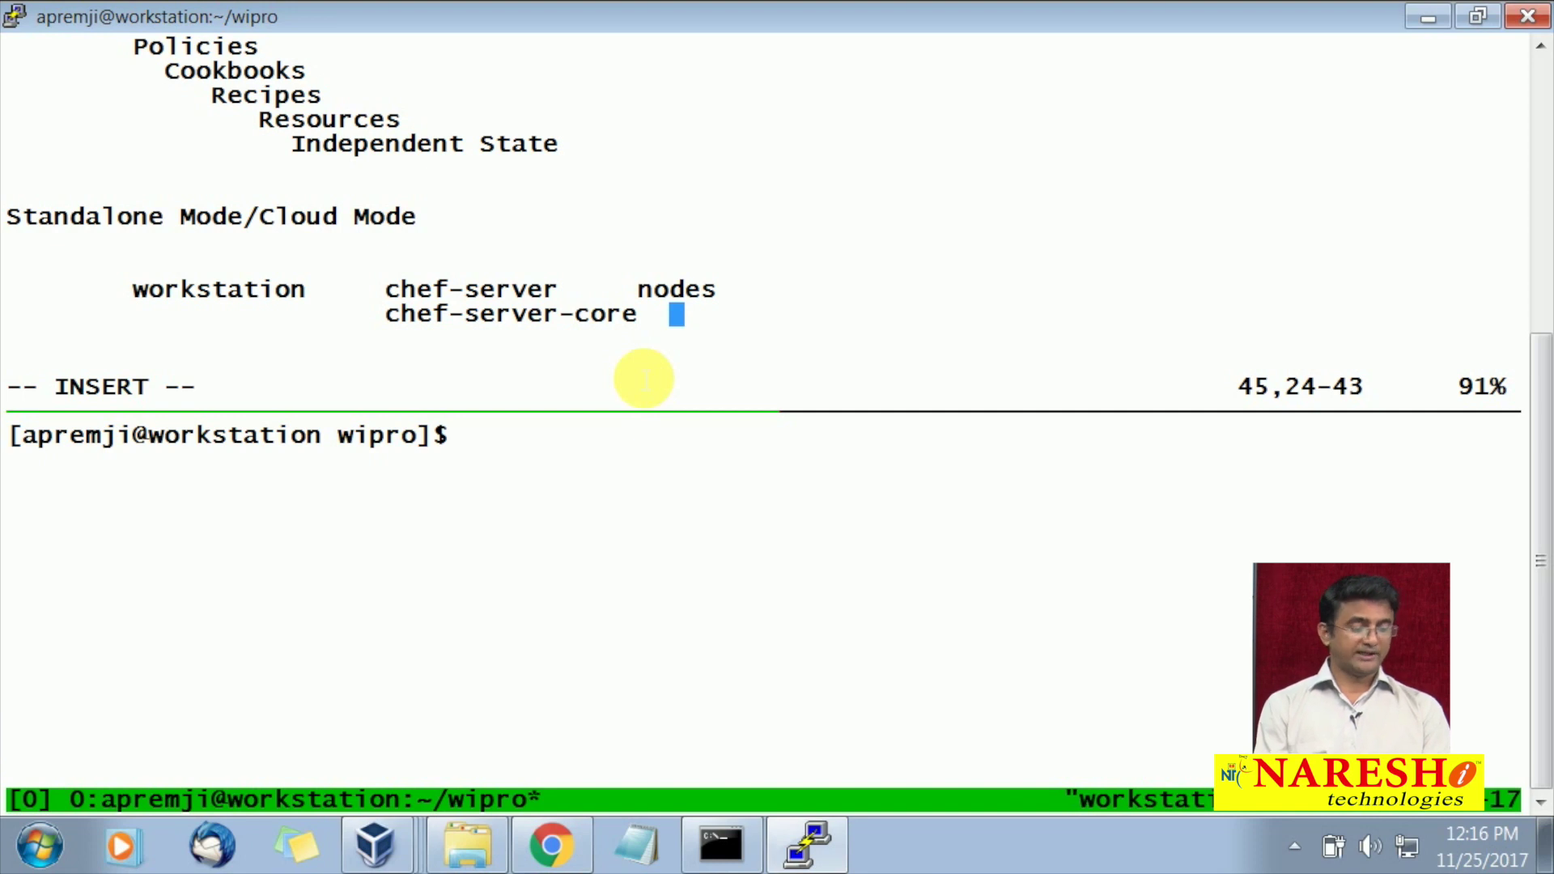
pyautogui.write('agent')
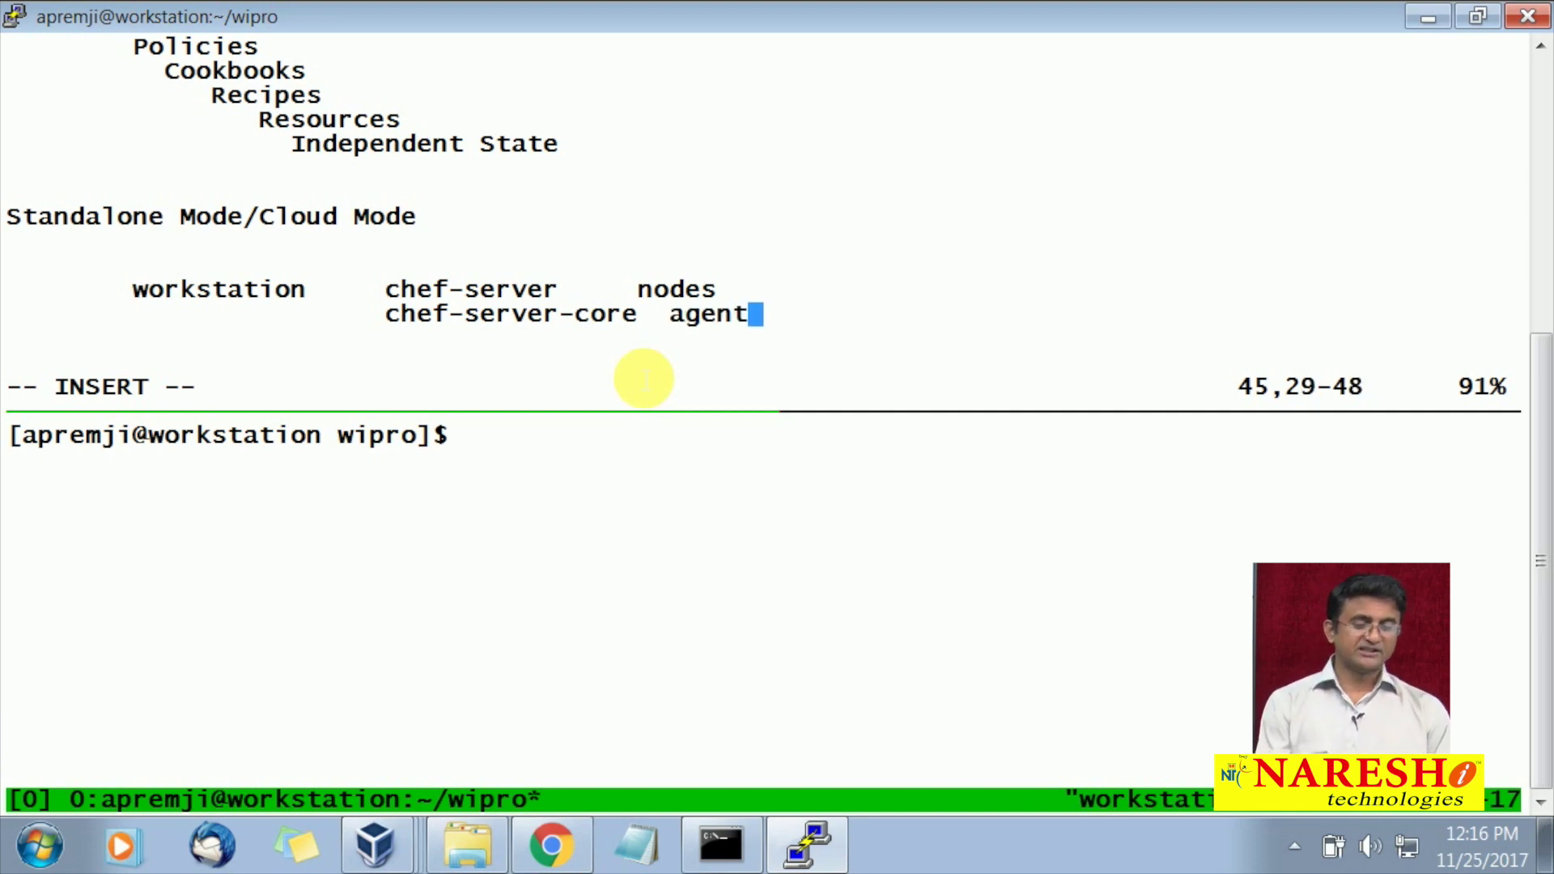
# - Widen the gap before "nodes" by two tab stops and the gap before "agent" by one
pyautogui.press('Left')
pyautogui.press('Left')
pyautogui.press('Left')
pyautogui.press('Left')
pyautogui.press('Up')
pyautogui.press('Up')
pyautogui.press('Down')
pyautogui.press('Left')
pyautogui.press('Left')
pyautogui.press('Left')
pyautogui.press('Tab')
pyautogui.press('Tab')
pyautogui.press('Down')
pyautogui.press('Left')
pyautogui.press('Left')
pyautogui.press('Left')
pyautogui.press('Left')
pyautogui.press('Tab')
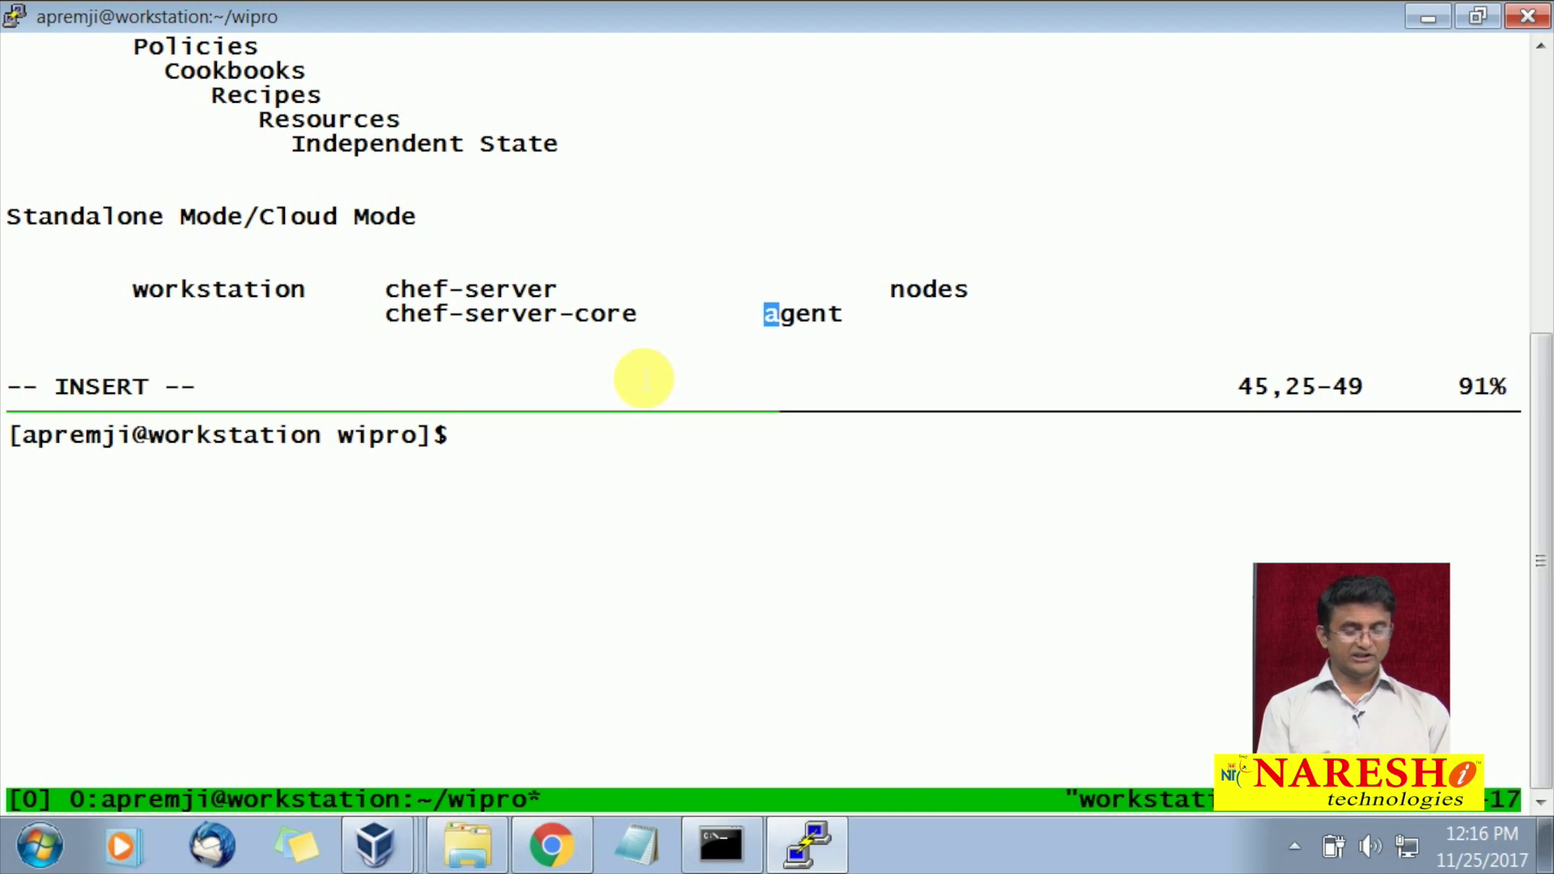
# - Insert the arrow "<------" between "chef-server-core" and "agent", and add "policies" beneath "chef-server-core" with blank lines after it
pyautogui.press('Left')
pyautogui.write('<------')
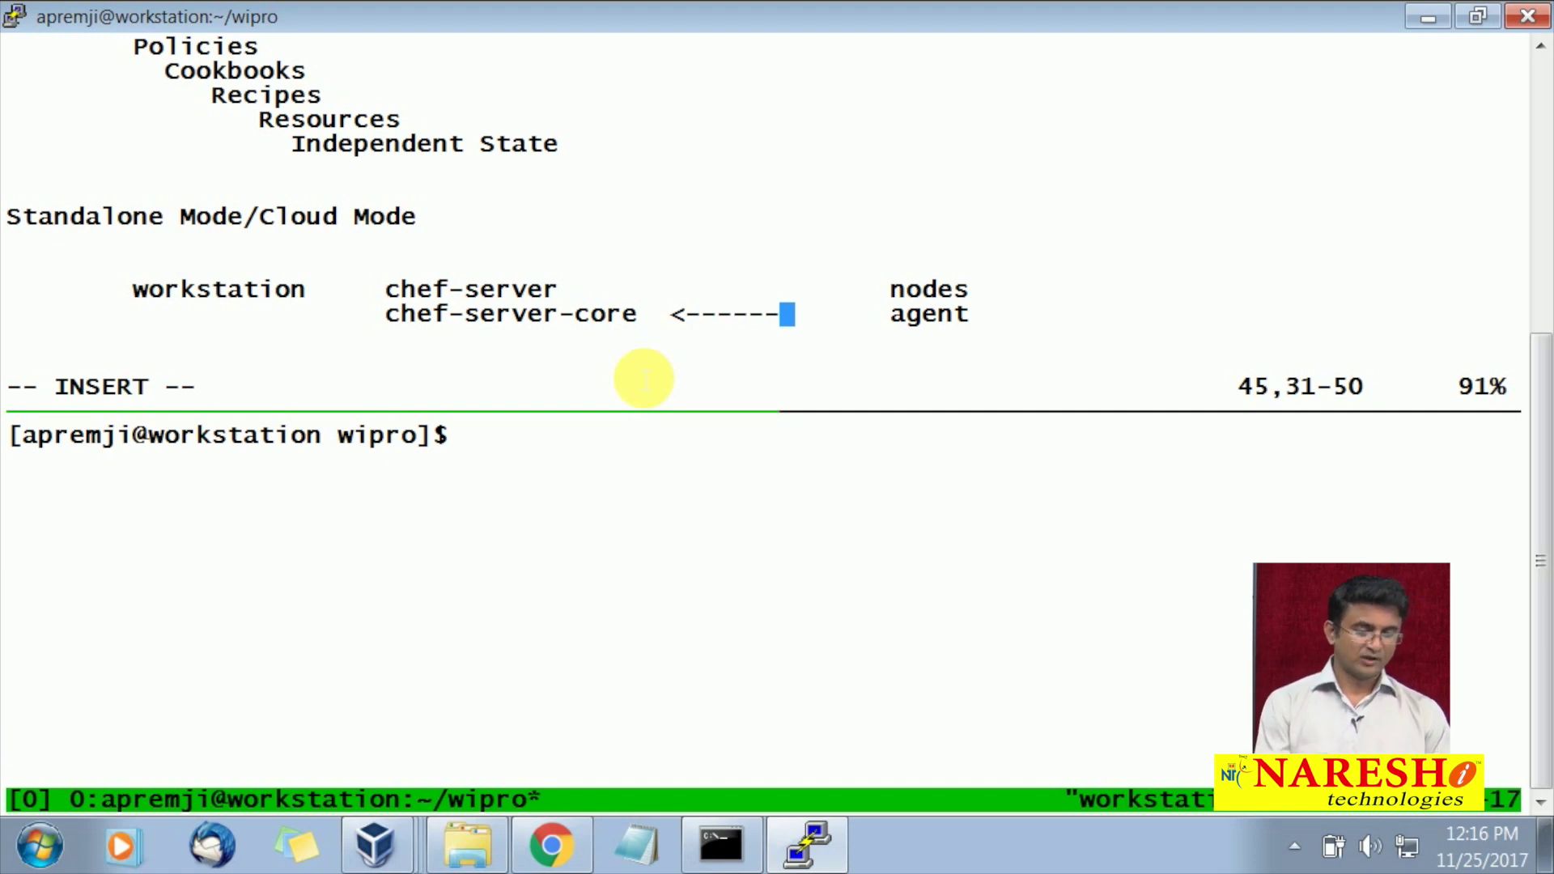
pyautogui.press('Return')
pyautogui.press('Tab')
pyautogui.press('Tab')
pyautogui.press('Tab')
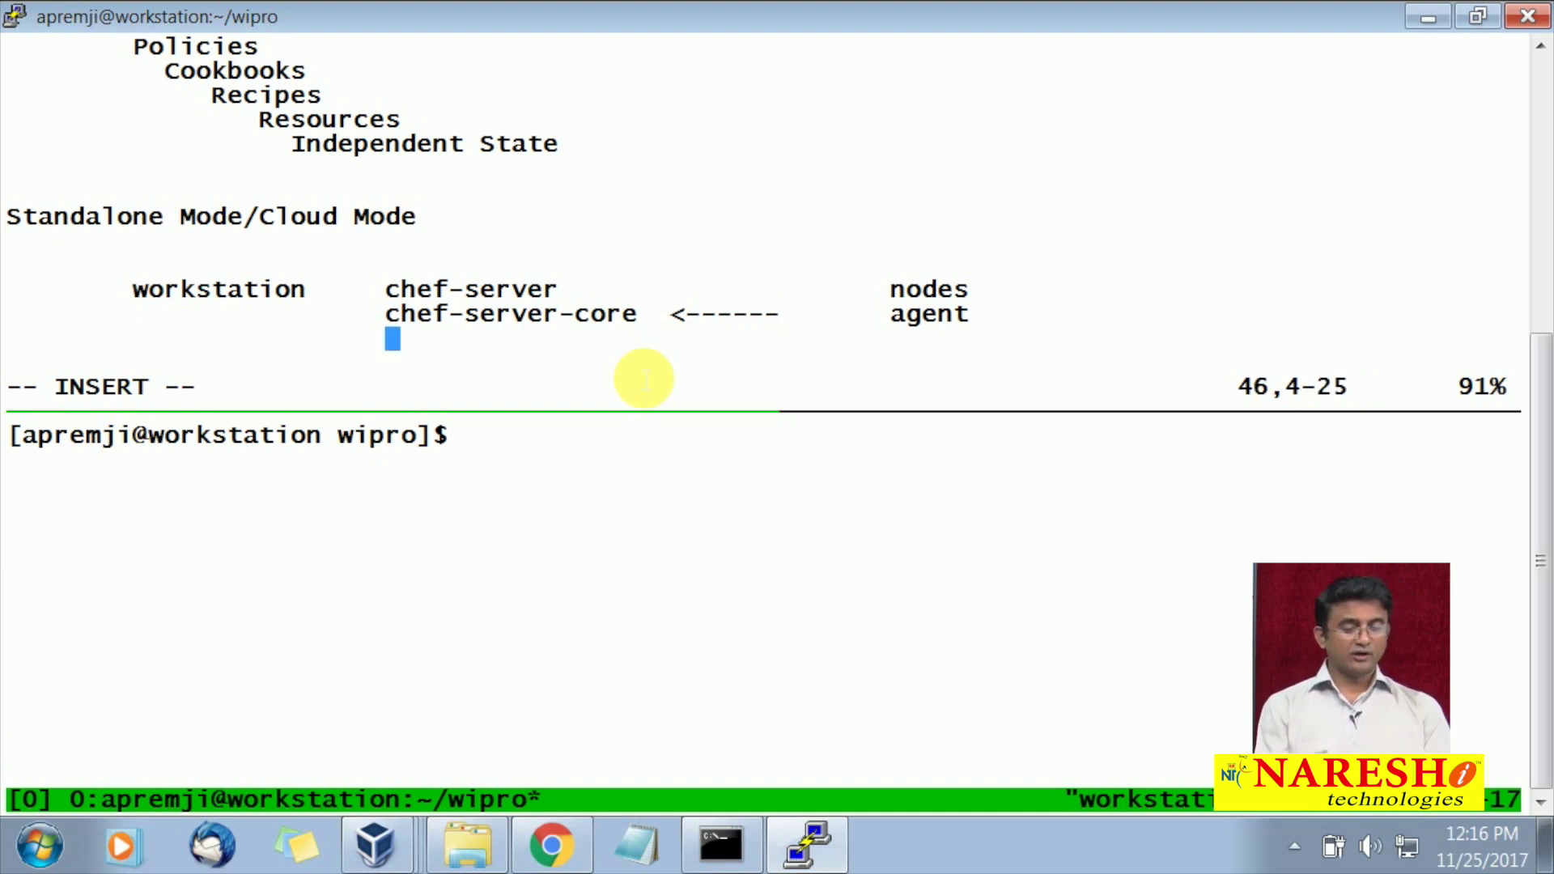
pyautogui.write('policies')
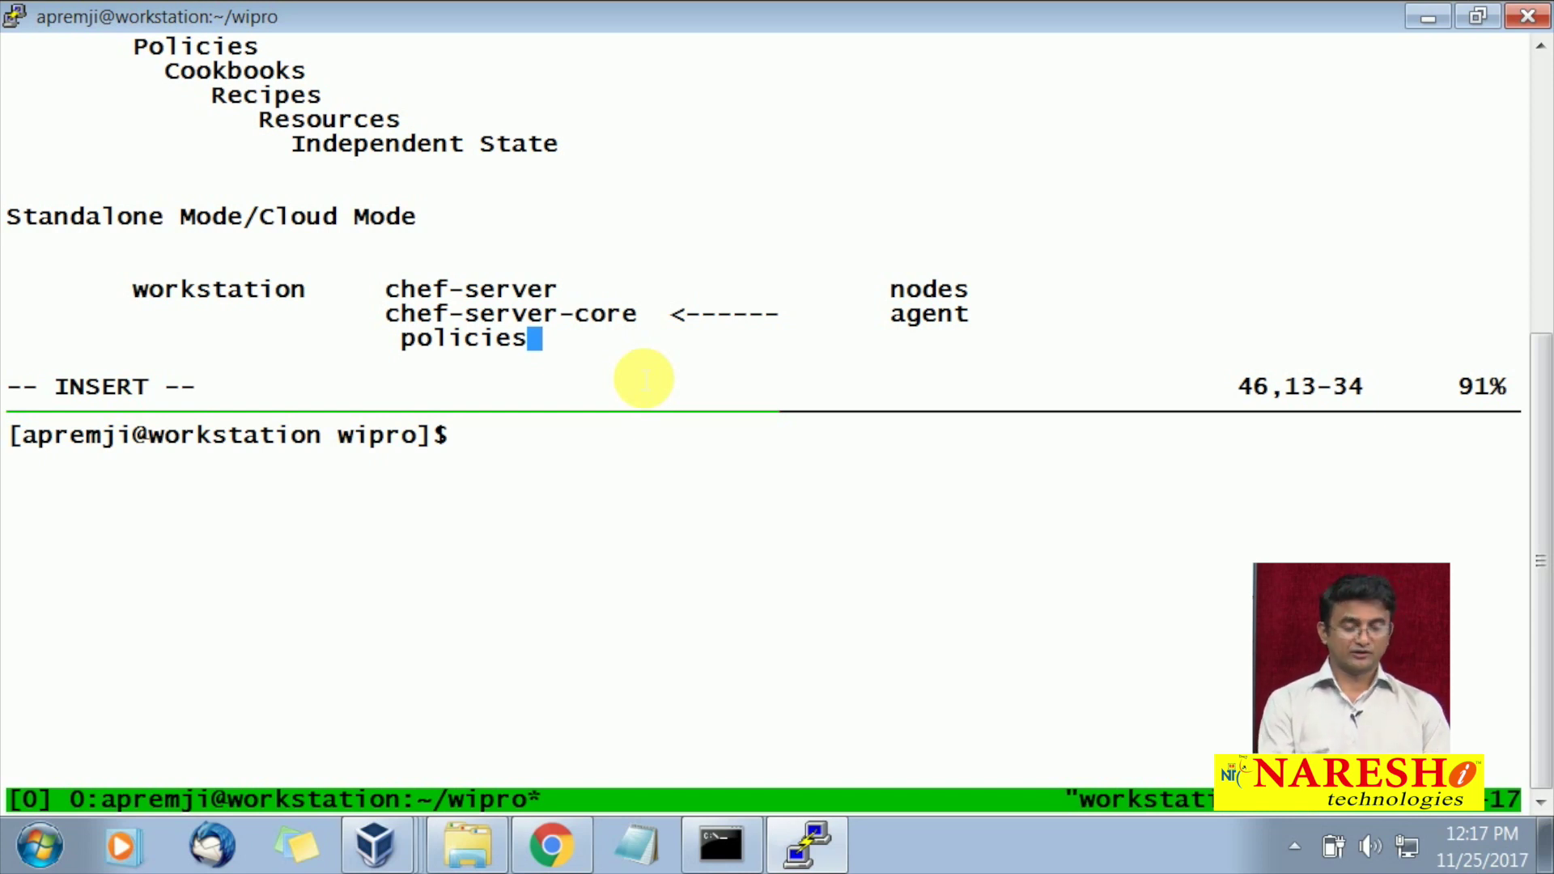
pyautogui.press('Return')
pyautogui.press('Return')
pyautogui.press('Return')
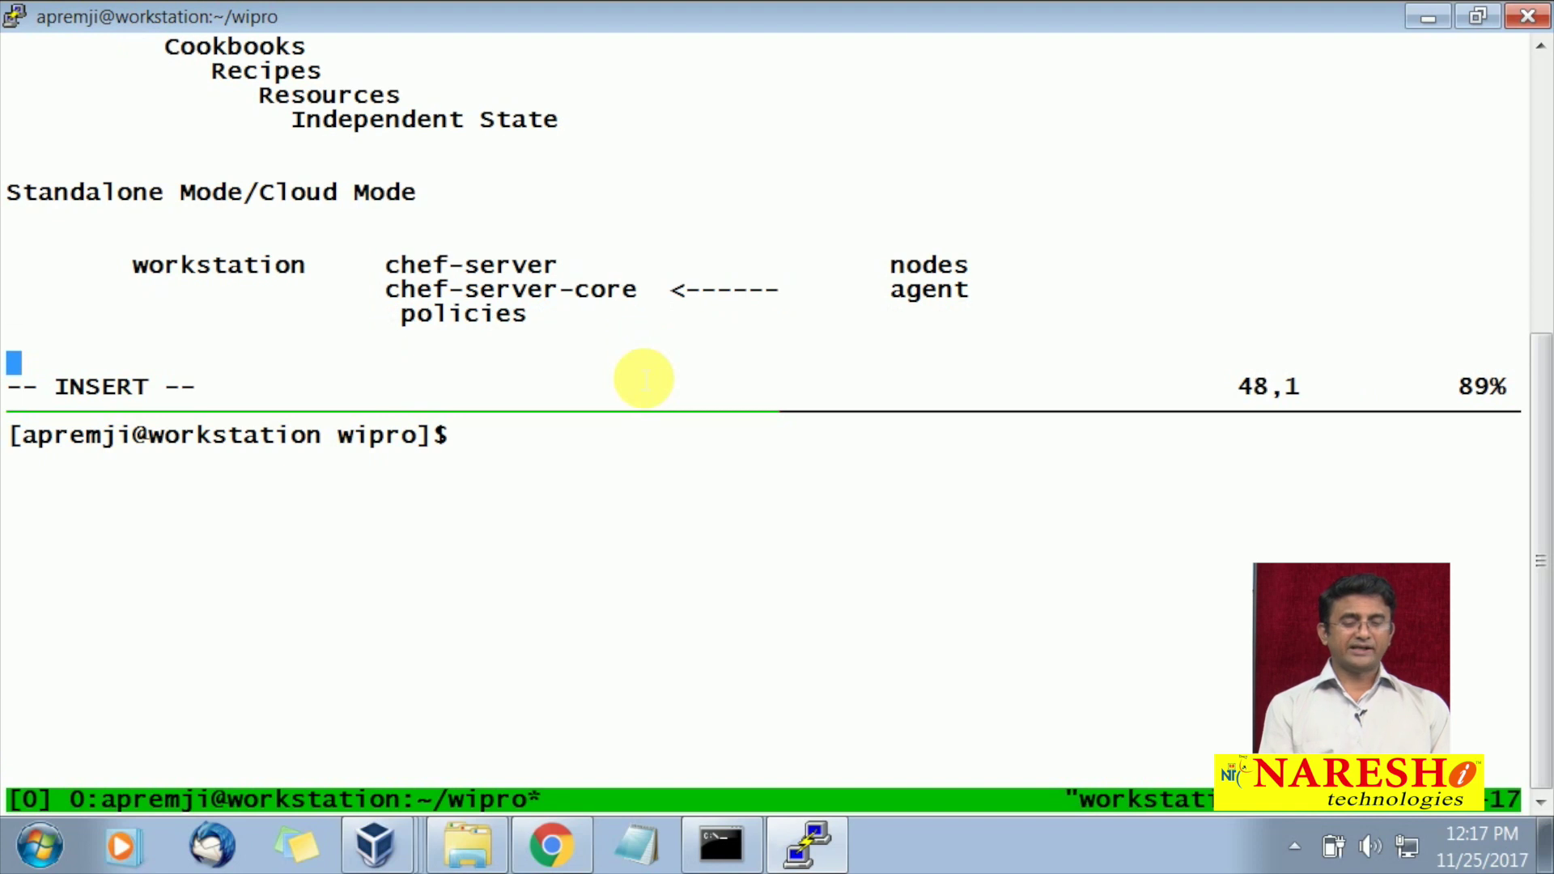
pyautogui.press('Tab')
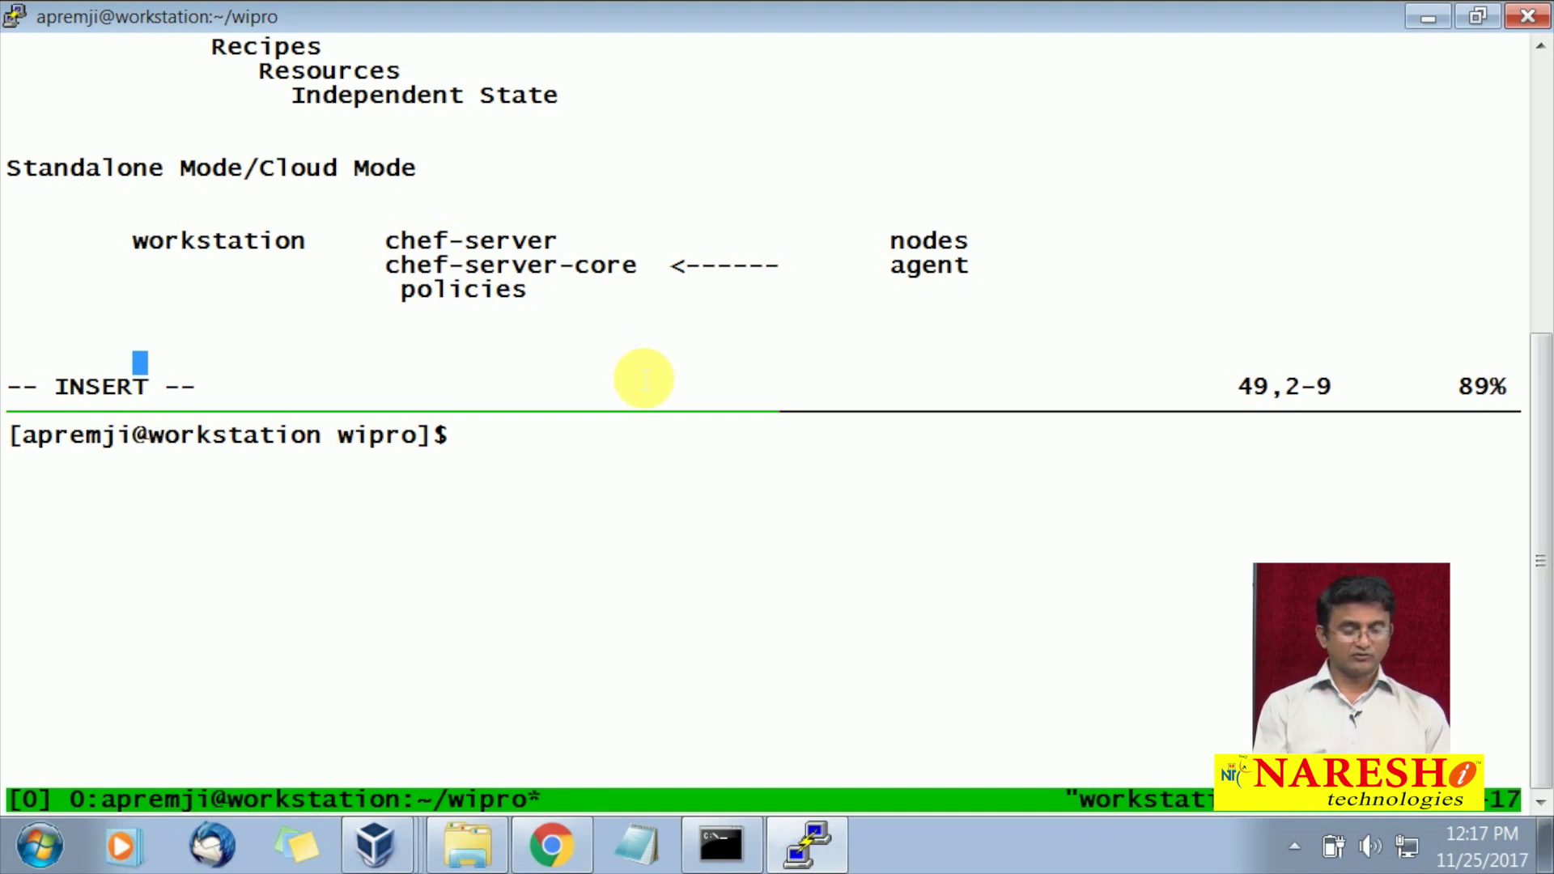
# - Switch to the Chef Manage console in Chrome and review its nodes, cookbooks, organizations and users
pyautogui.click(555, 839)
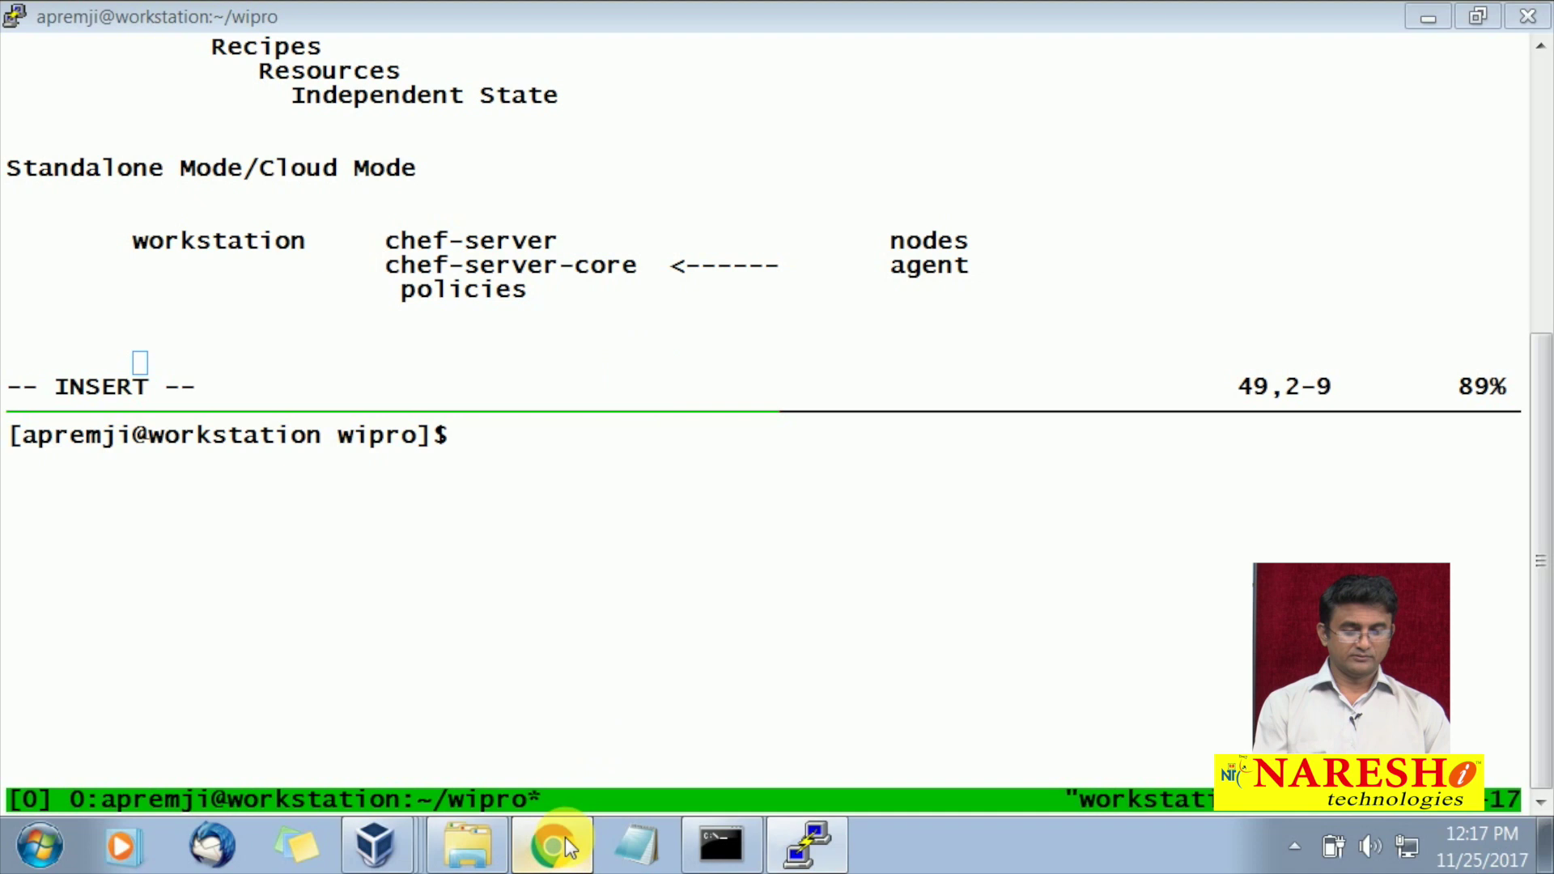
pyautogui.click(454, 22)
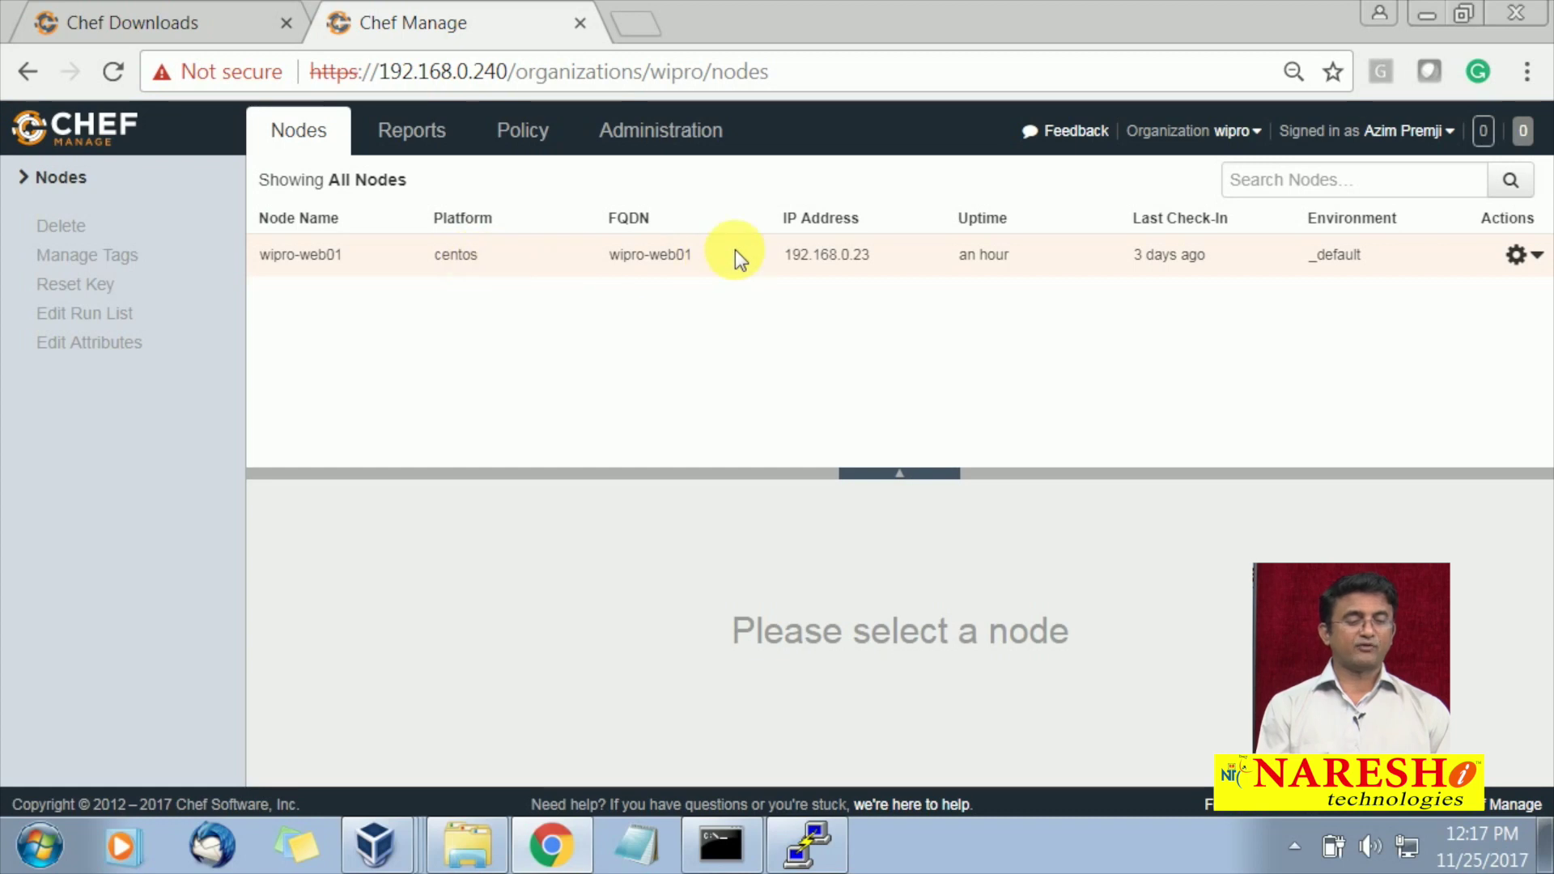
pyautogui.click(513, 132)
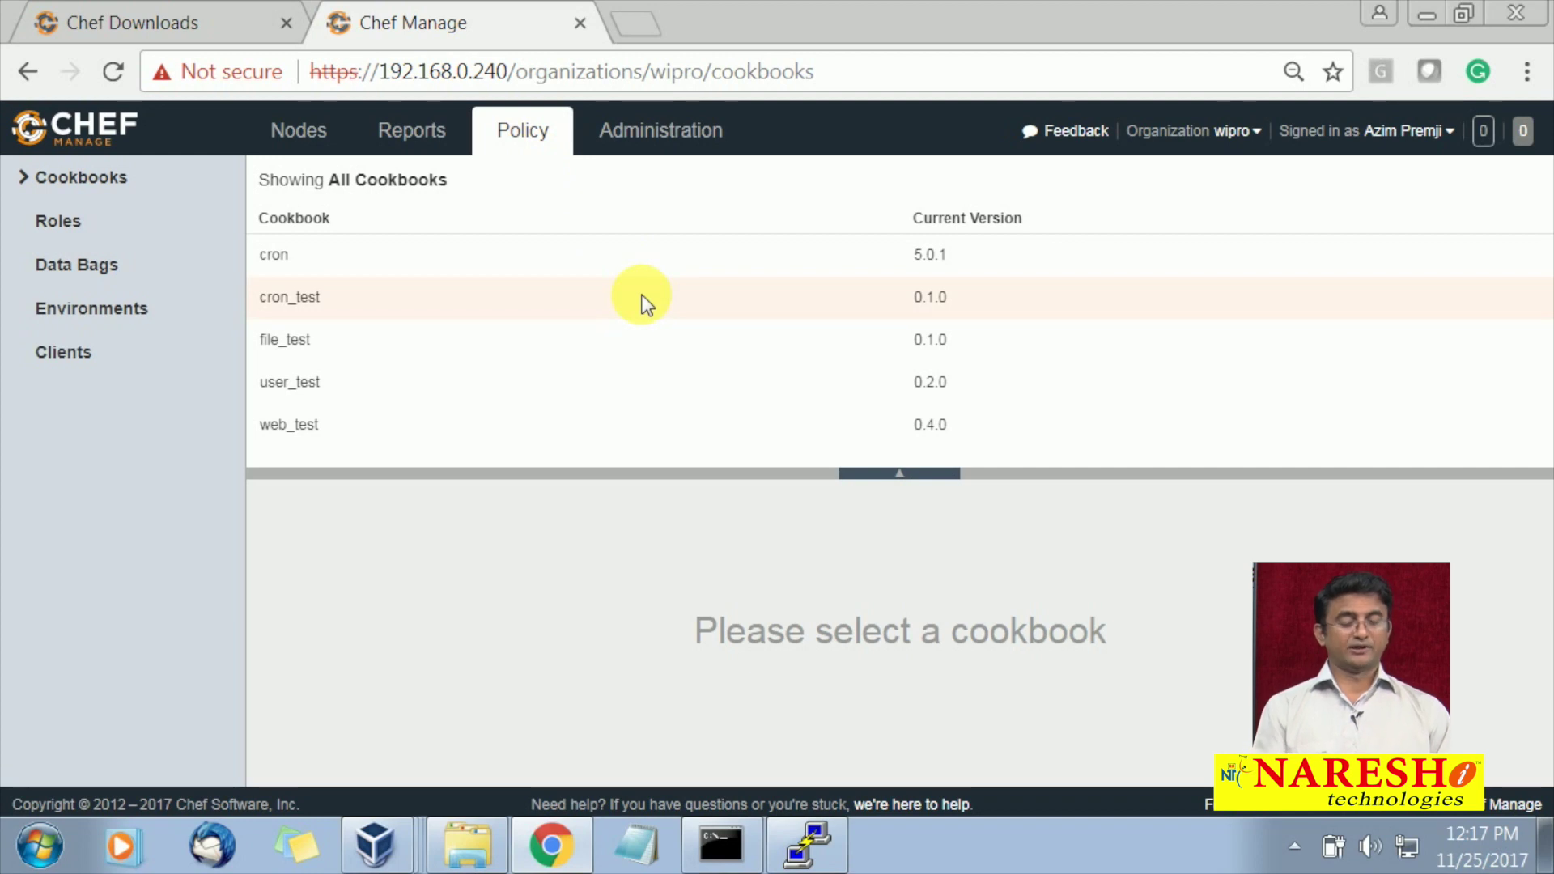
pyautogui.click(685, 141)
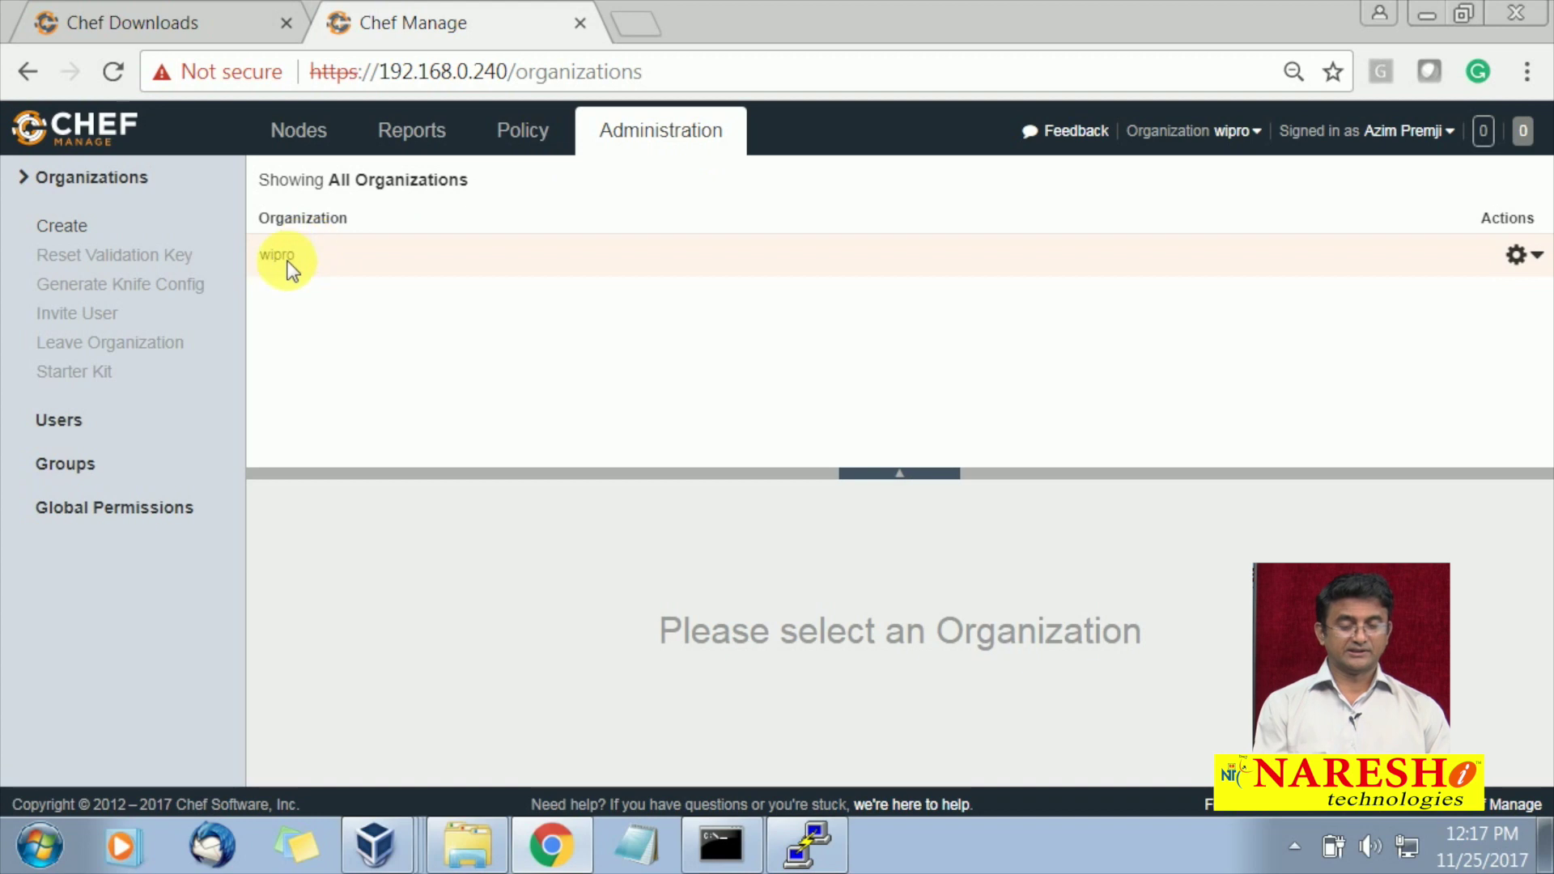
pyautogui.click(93, 421)
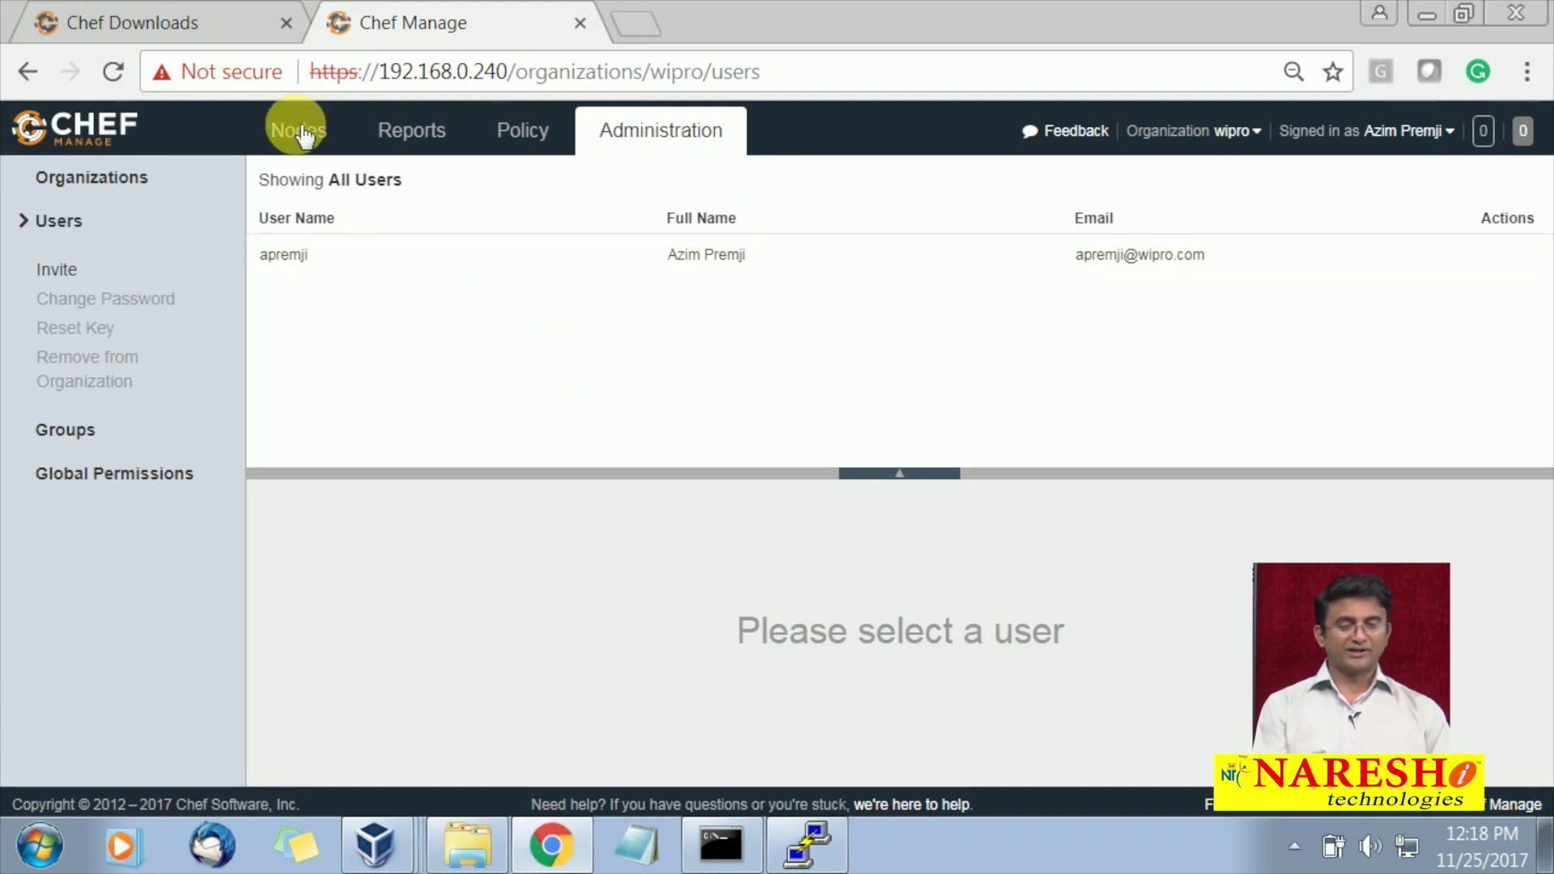
# - Return to the PuTTY terminal and list the Chef users from the lower shell pane with "knife user list"
pyautogui.click(809, 850)
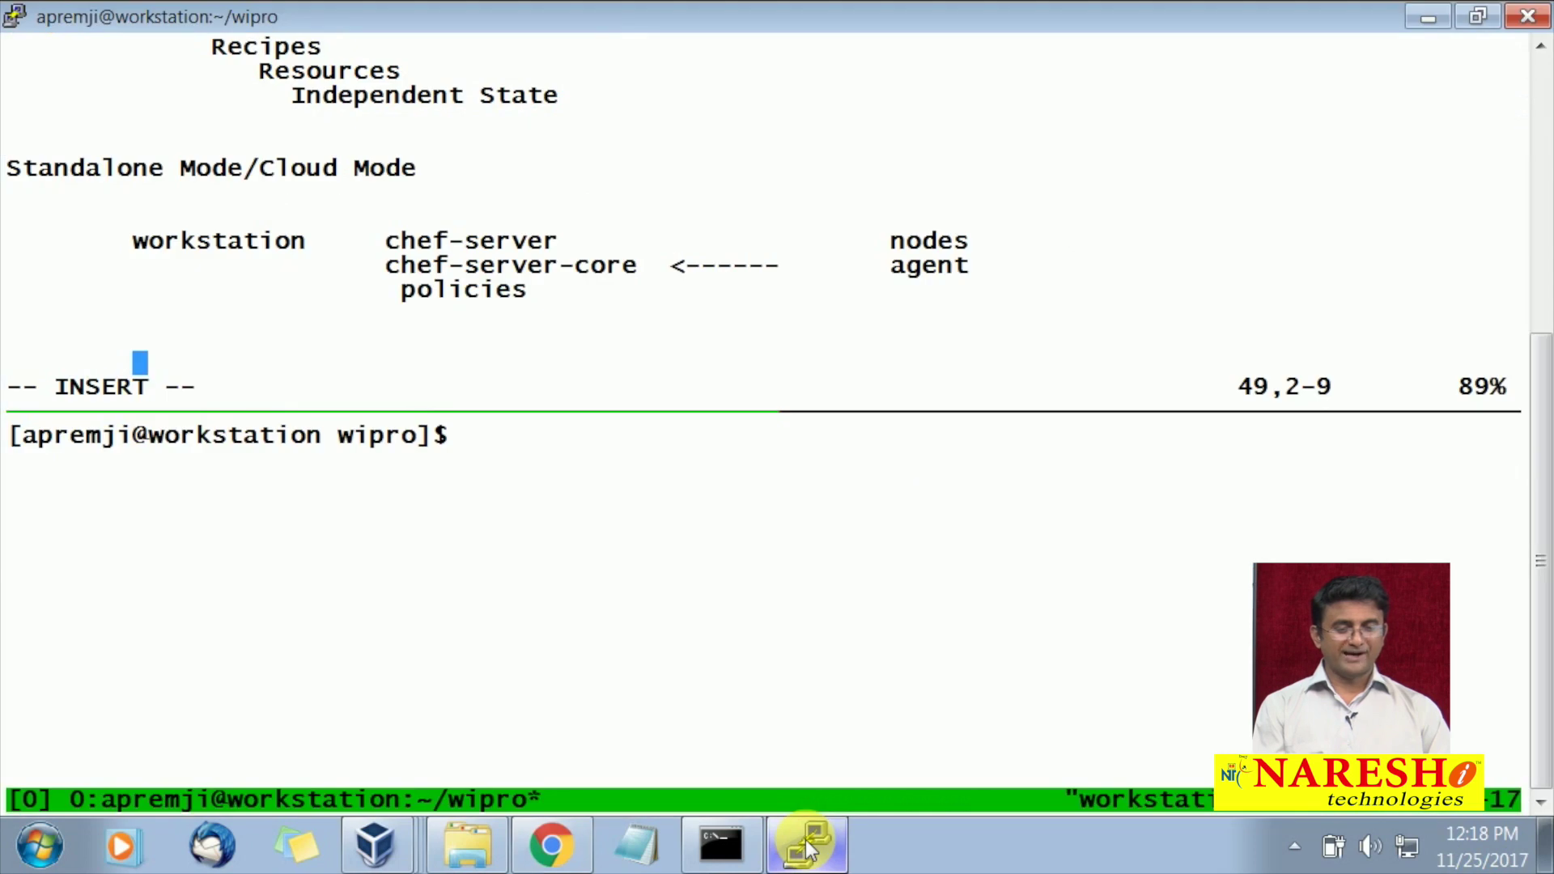
pyautogui.click(597, 462)
pyautogui.press('Return')
pyautogui.press('Return')
pyautogui.press('Return')
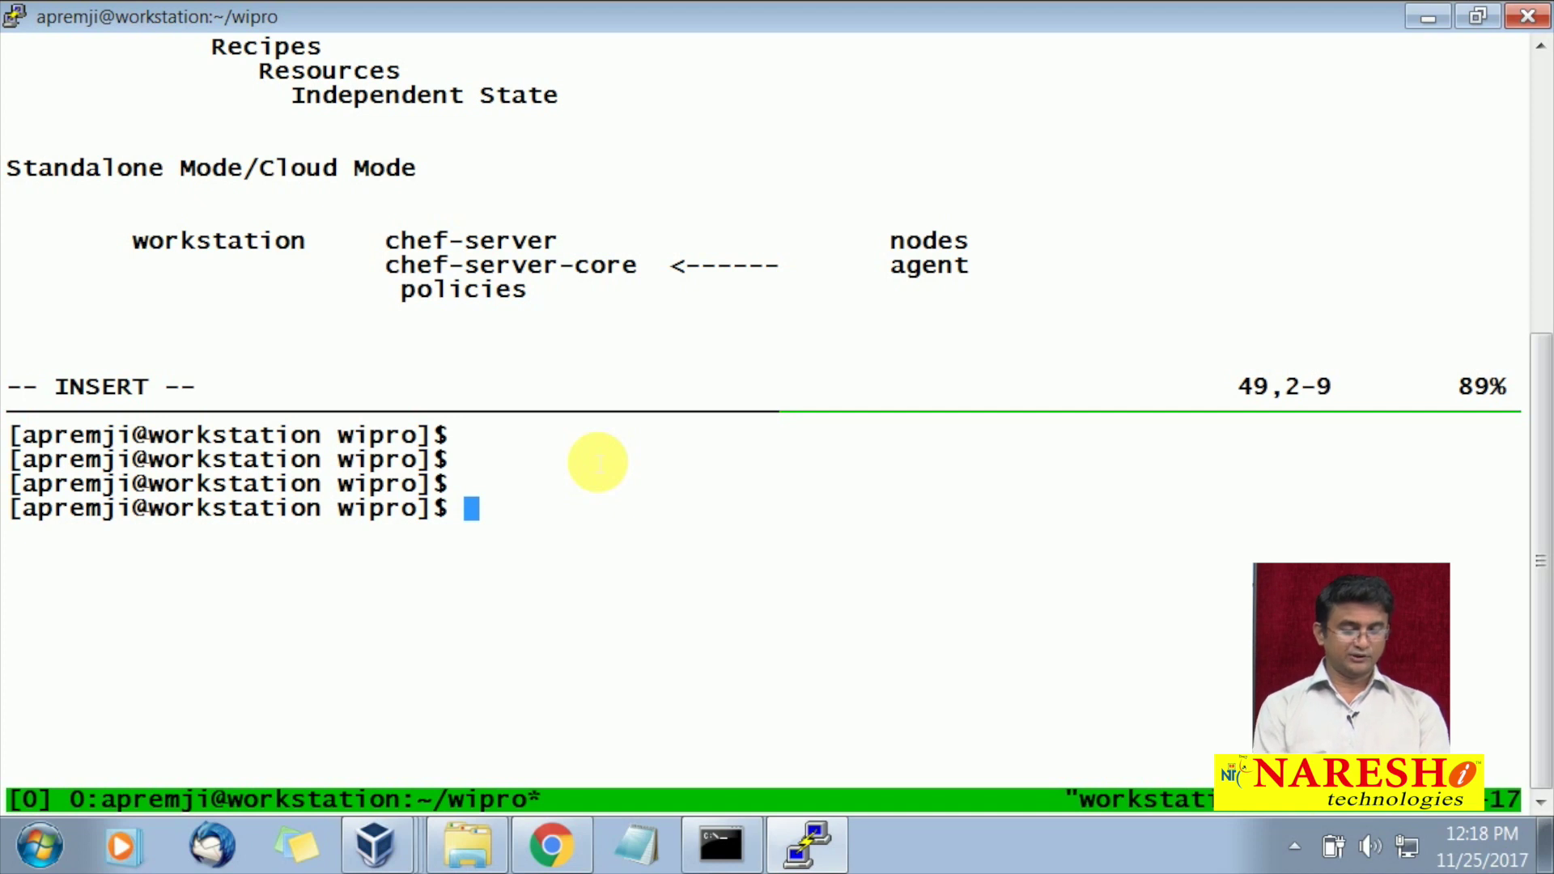
pyautogui.write('knife node')
pyautogui.press('BackSpace')
pyautogui.press('BackSpace')
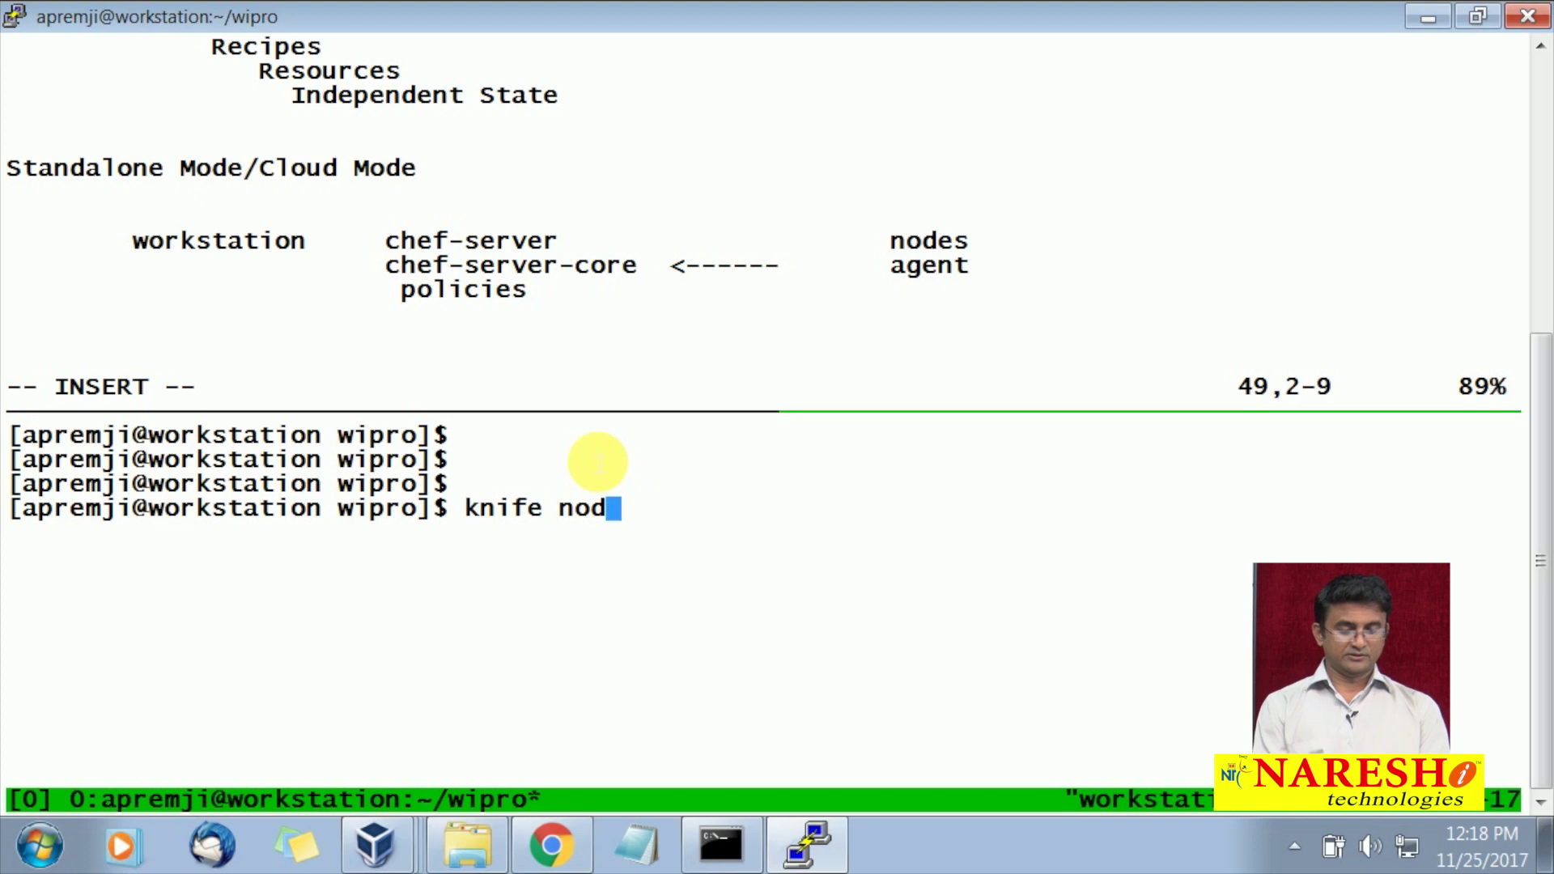
pyautogui.press('BackSpace')
pyautogui.press('BackSpace')
pyautogui.press('BackSpace')
pyautogui.write('user list')
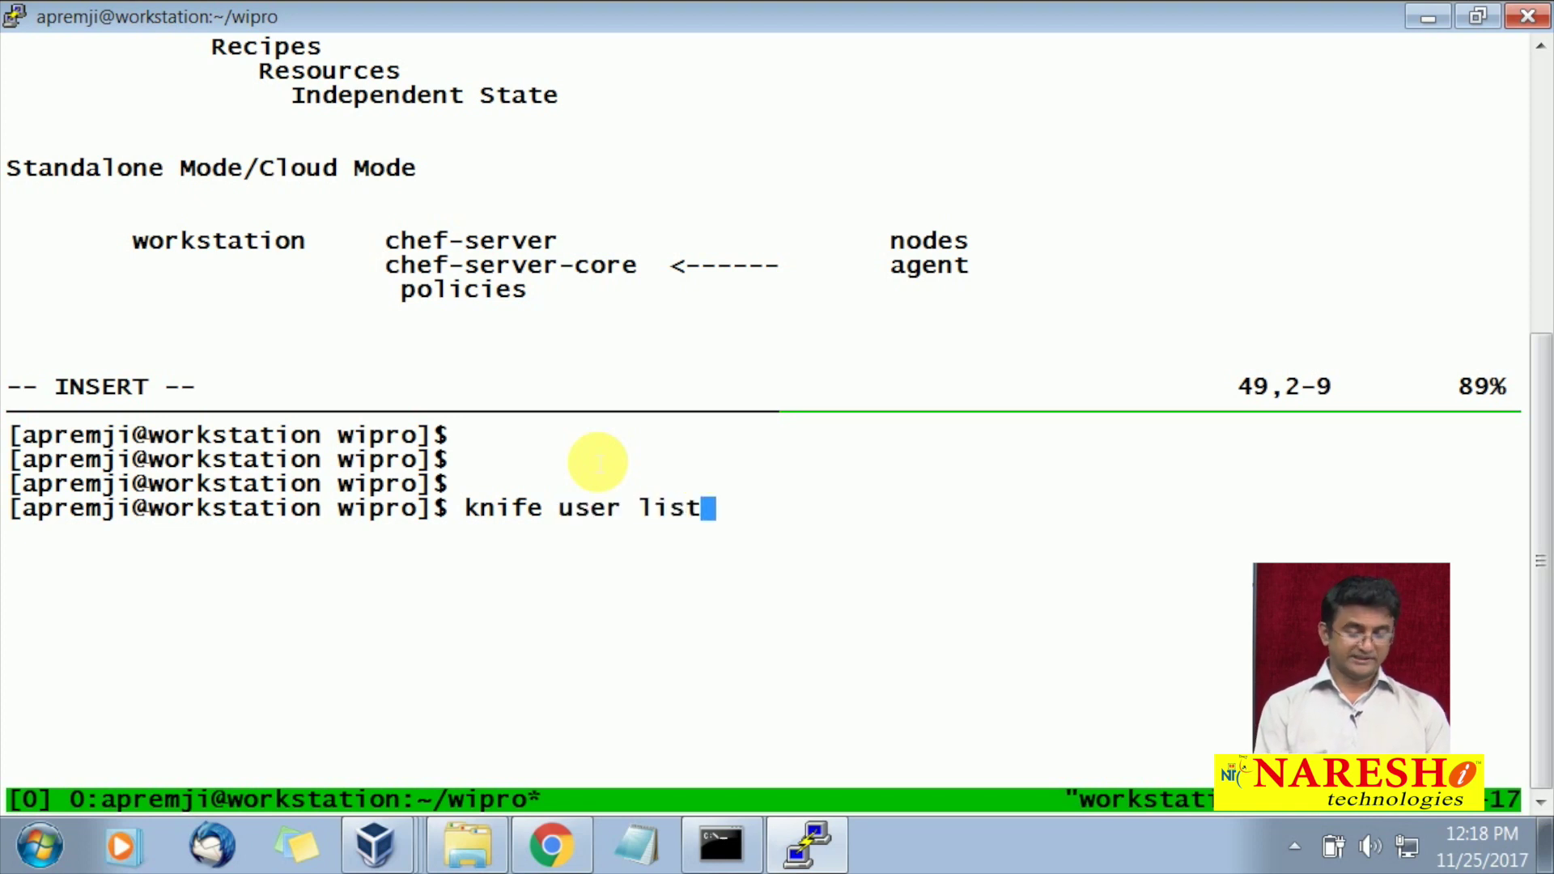
pyautogui.press('Return')
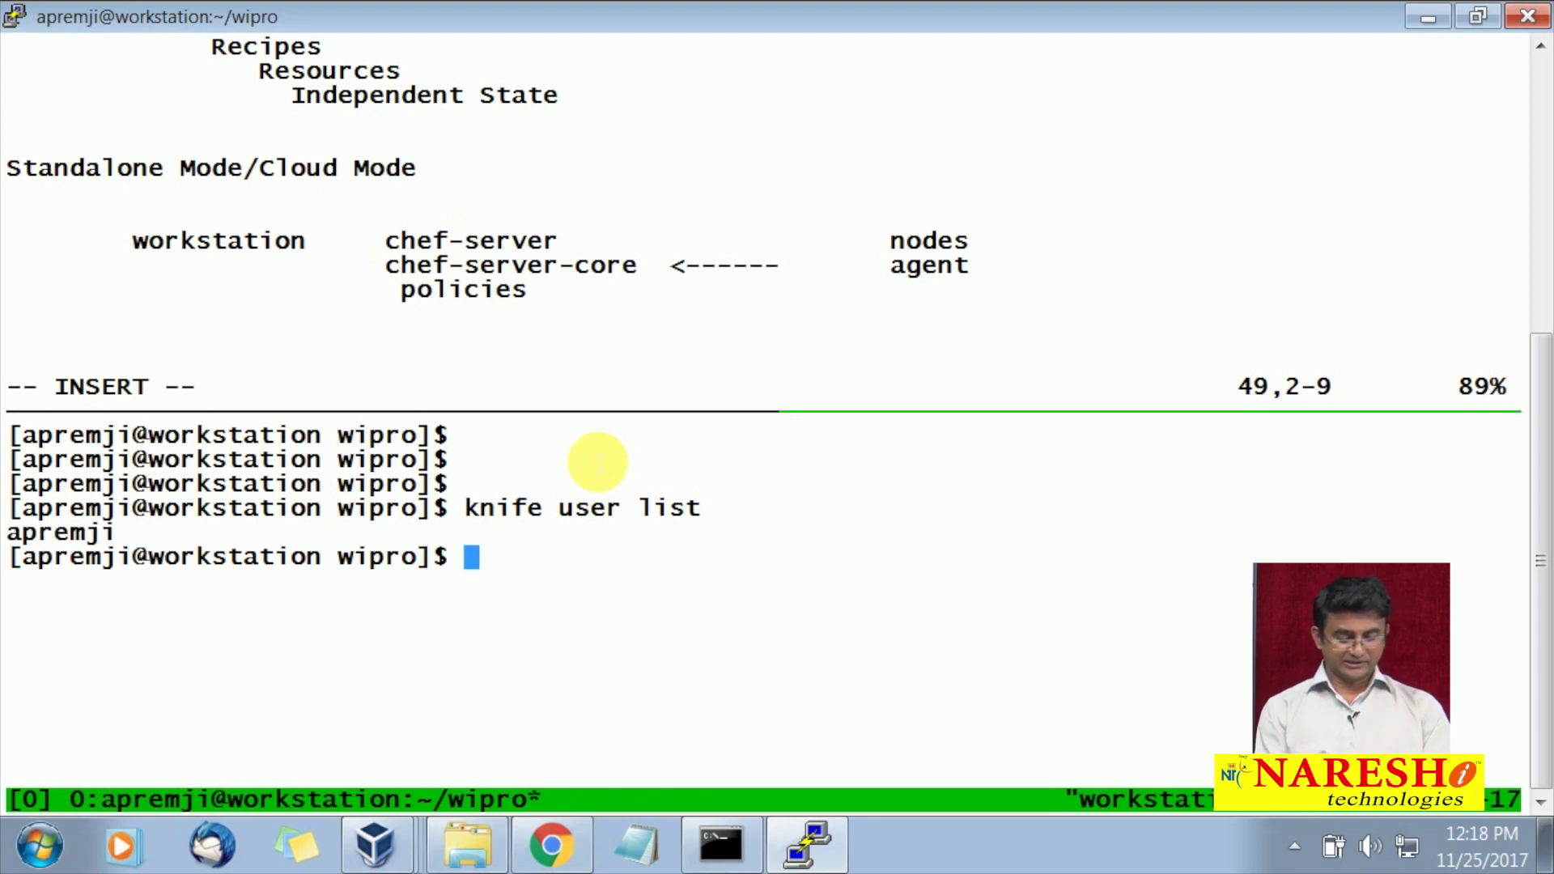
# - Check the machine's name in the shell with "hostname"
pyautogui.write('hostname')
pyautogui.press('Return')
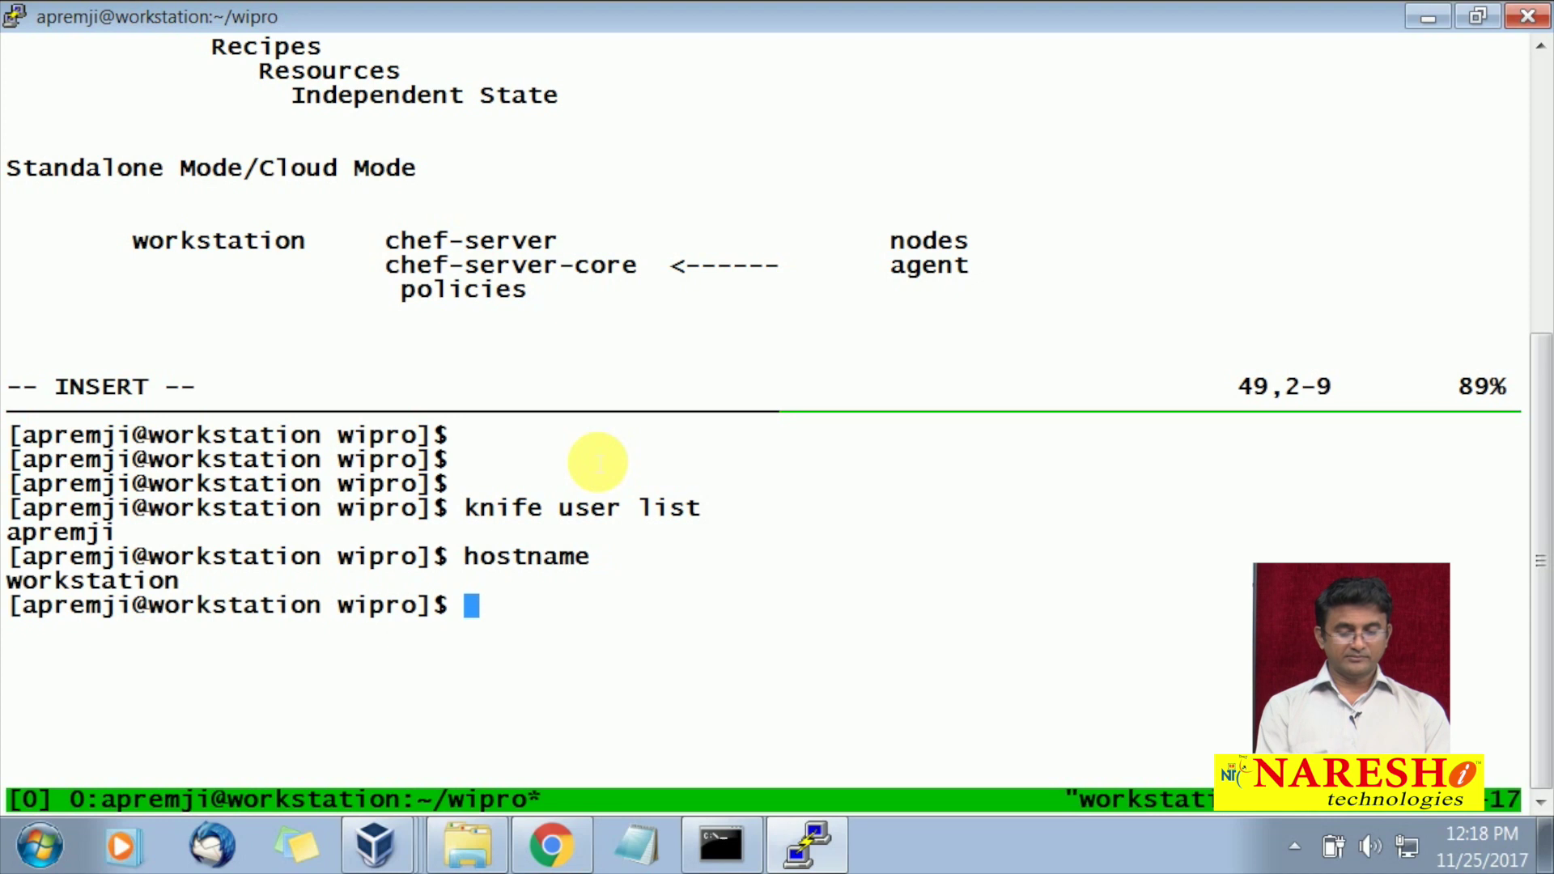
pyautogui.press('Return')
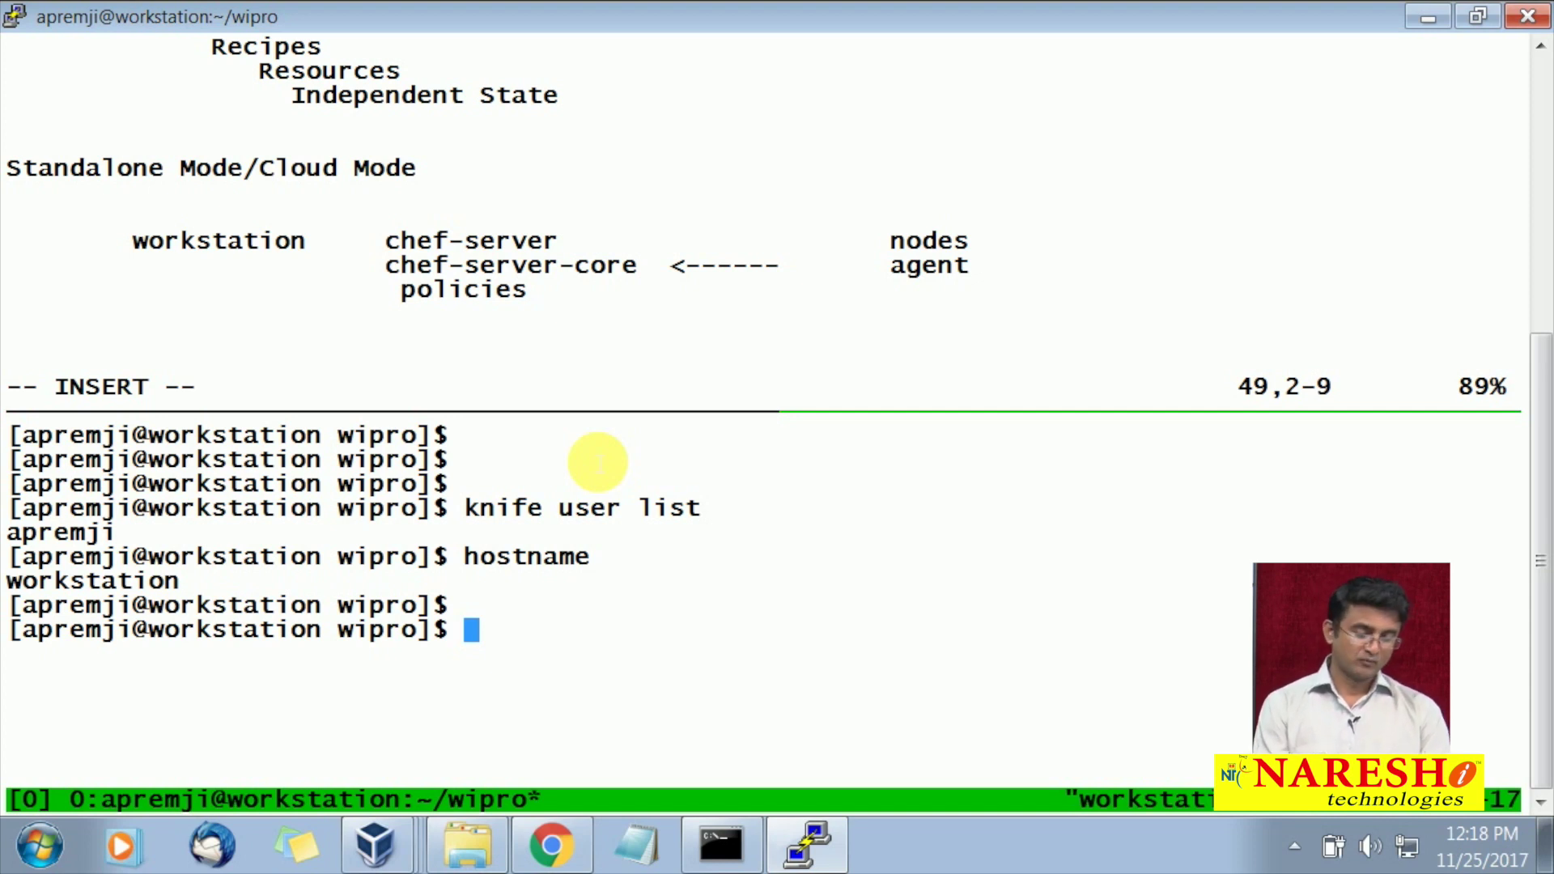
# - List the Chef server's cookbooks with "knife cookbook list" and its nodes with "knife node list"
pyautogui.write('knife ')
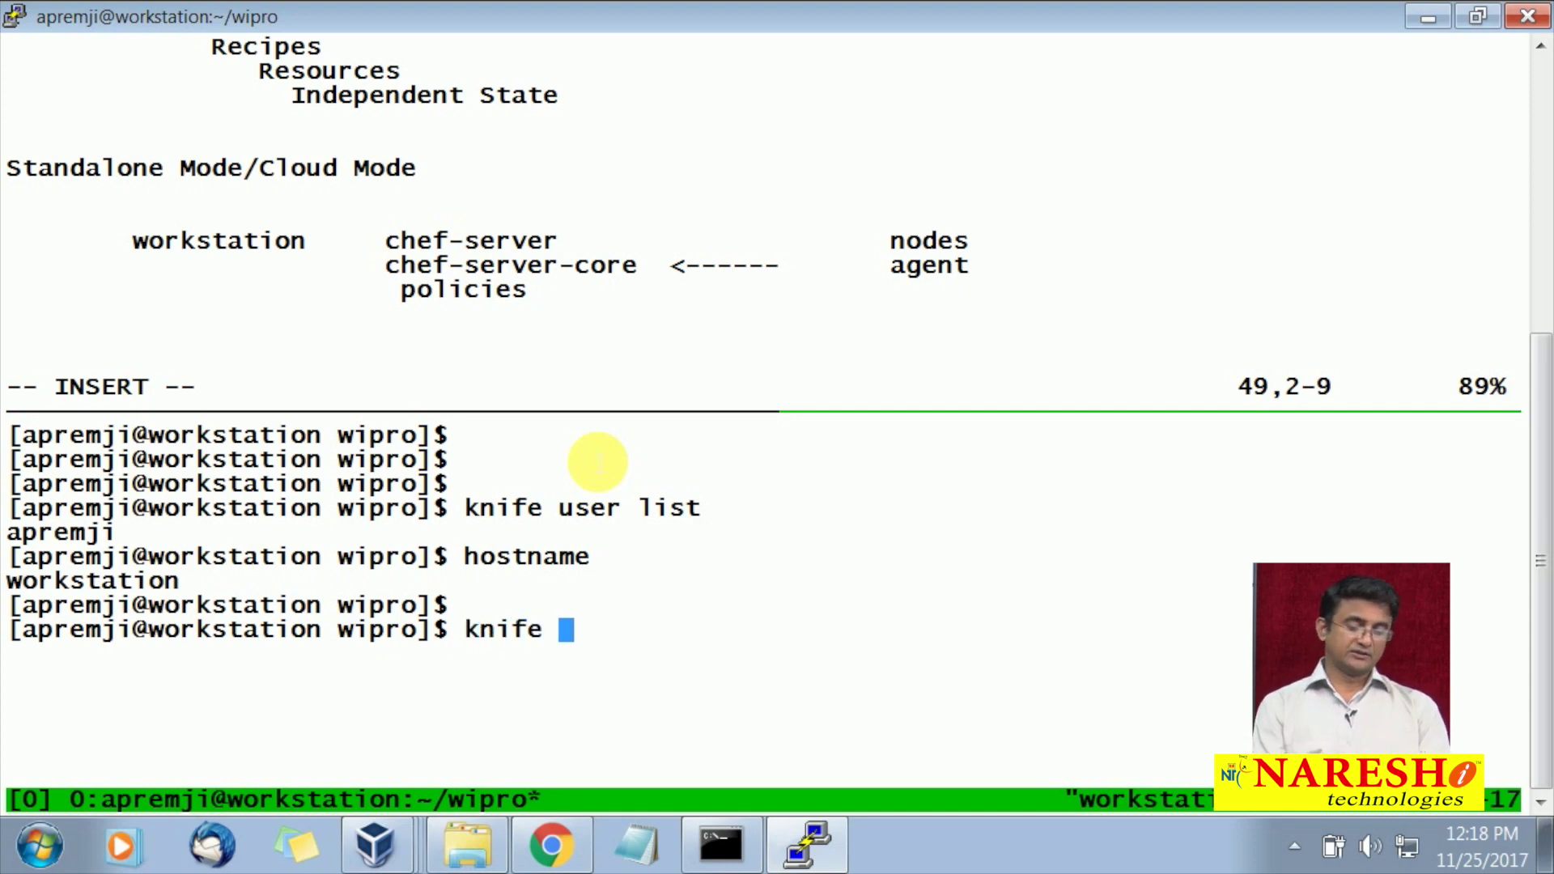
pyautogui.write('cookbook list')
pyautogui.press('Return')
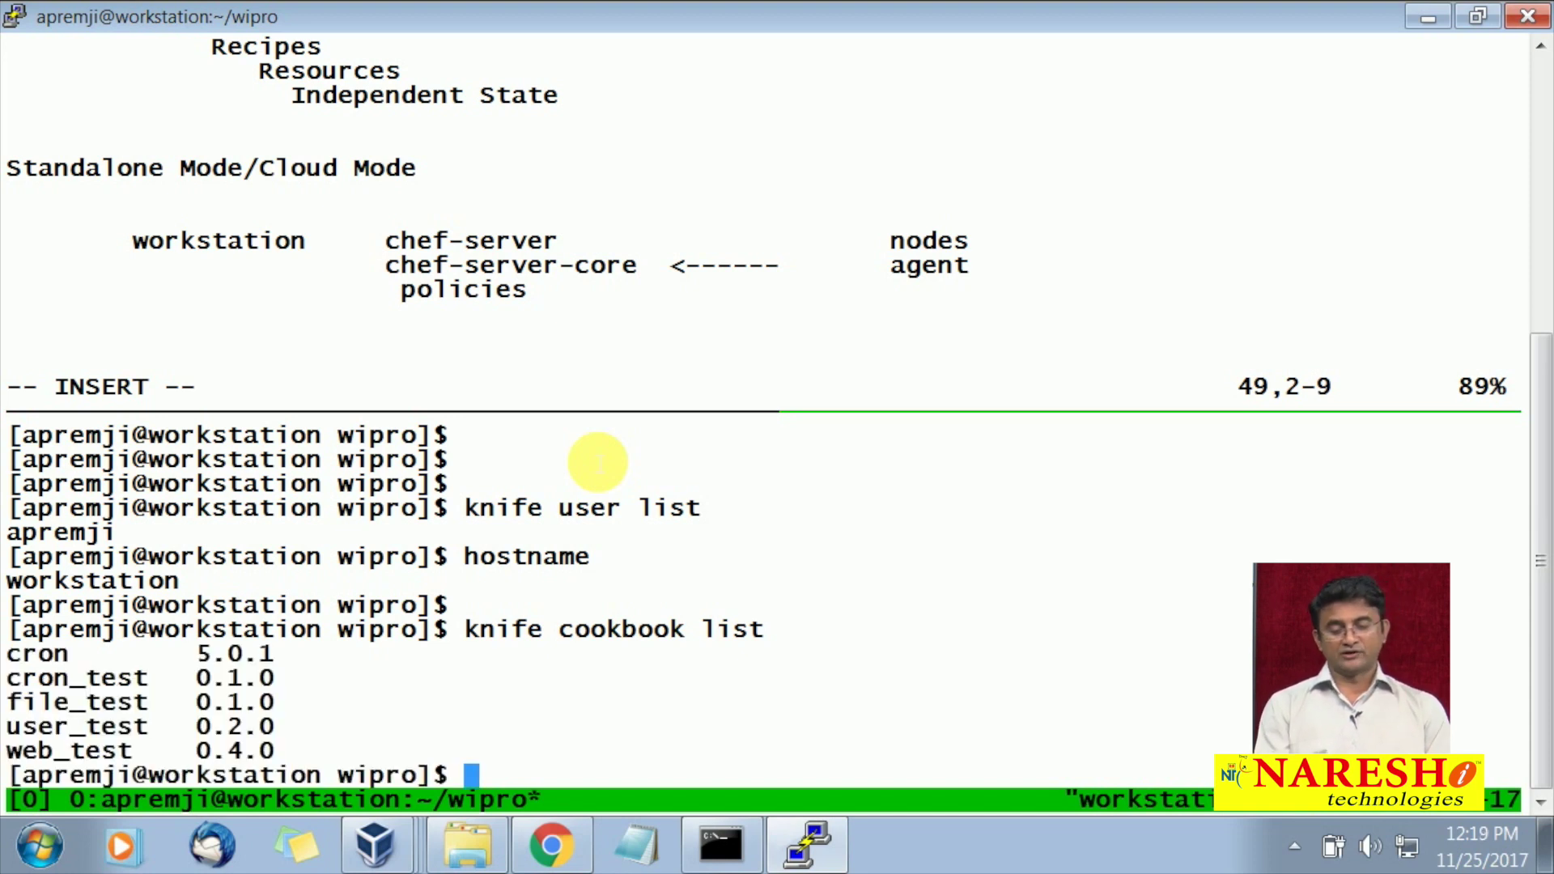
pyautogui.write('knife node list')
pyautogui.press('Return')
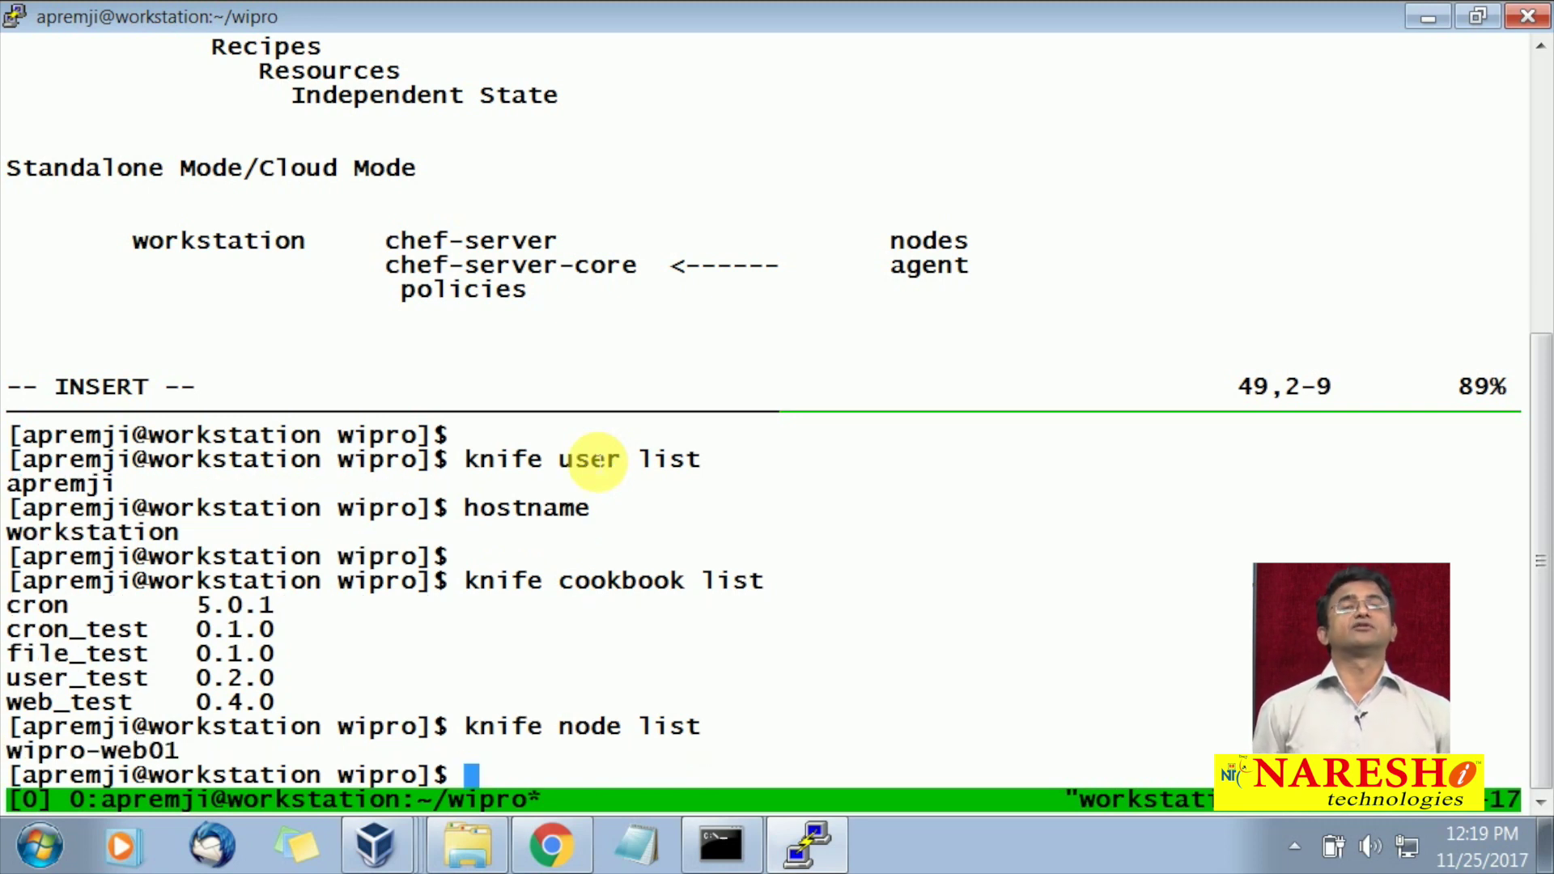
# - Show the details of the node wipro-web01 with "knife node show wipro-web01"
pyautogui.press('Return')
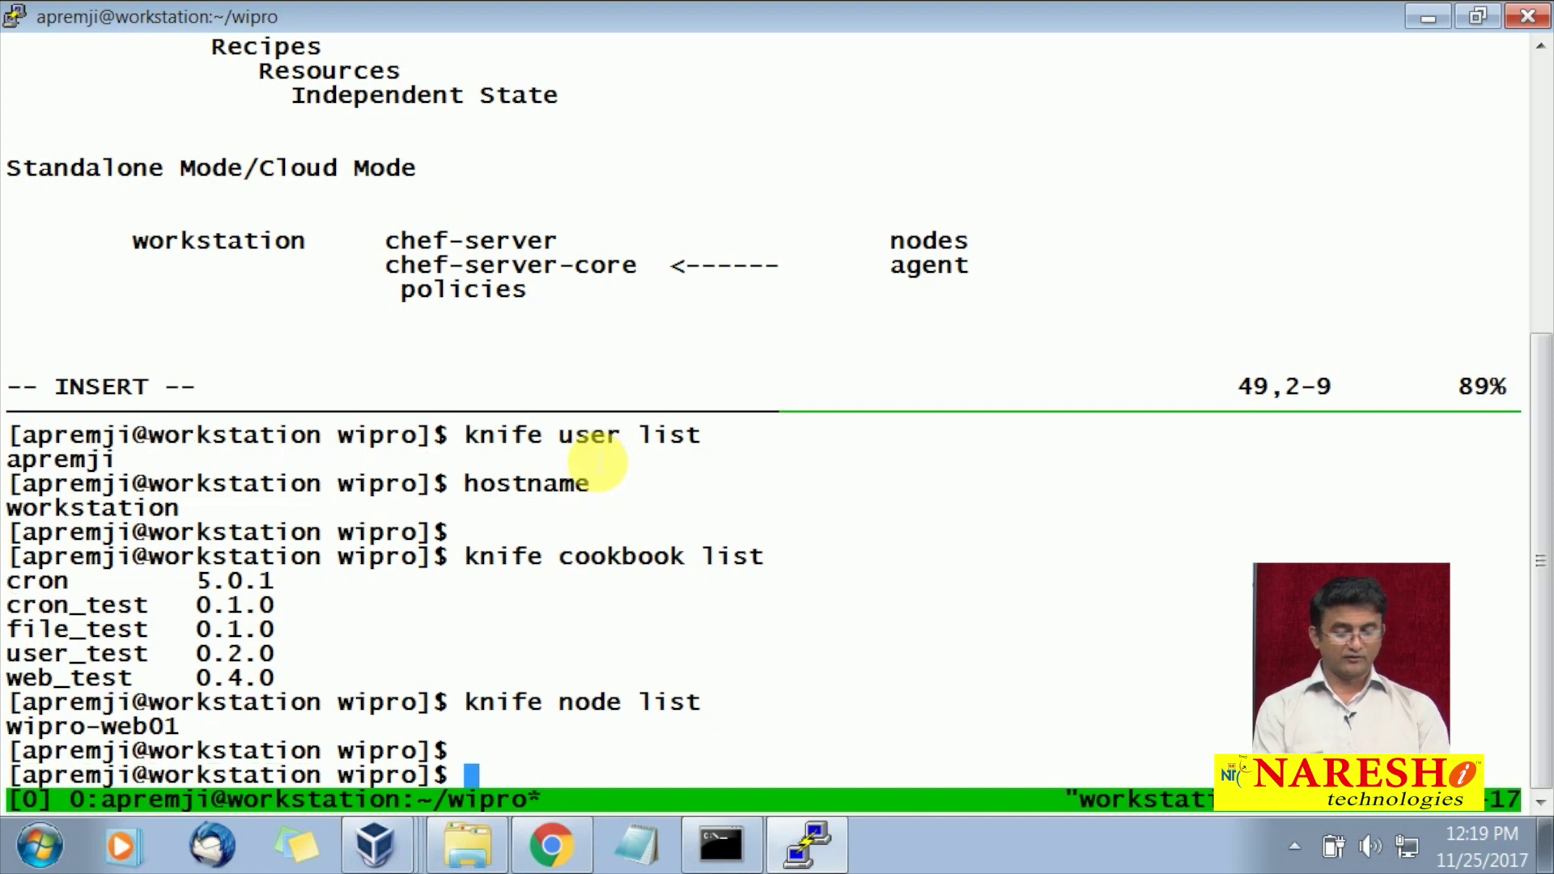
pyautogui.write('knie n')
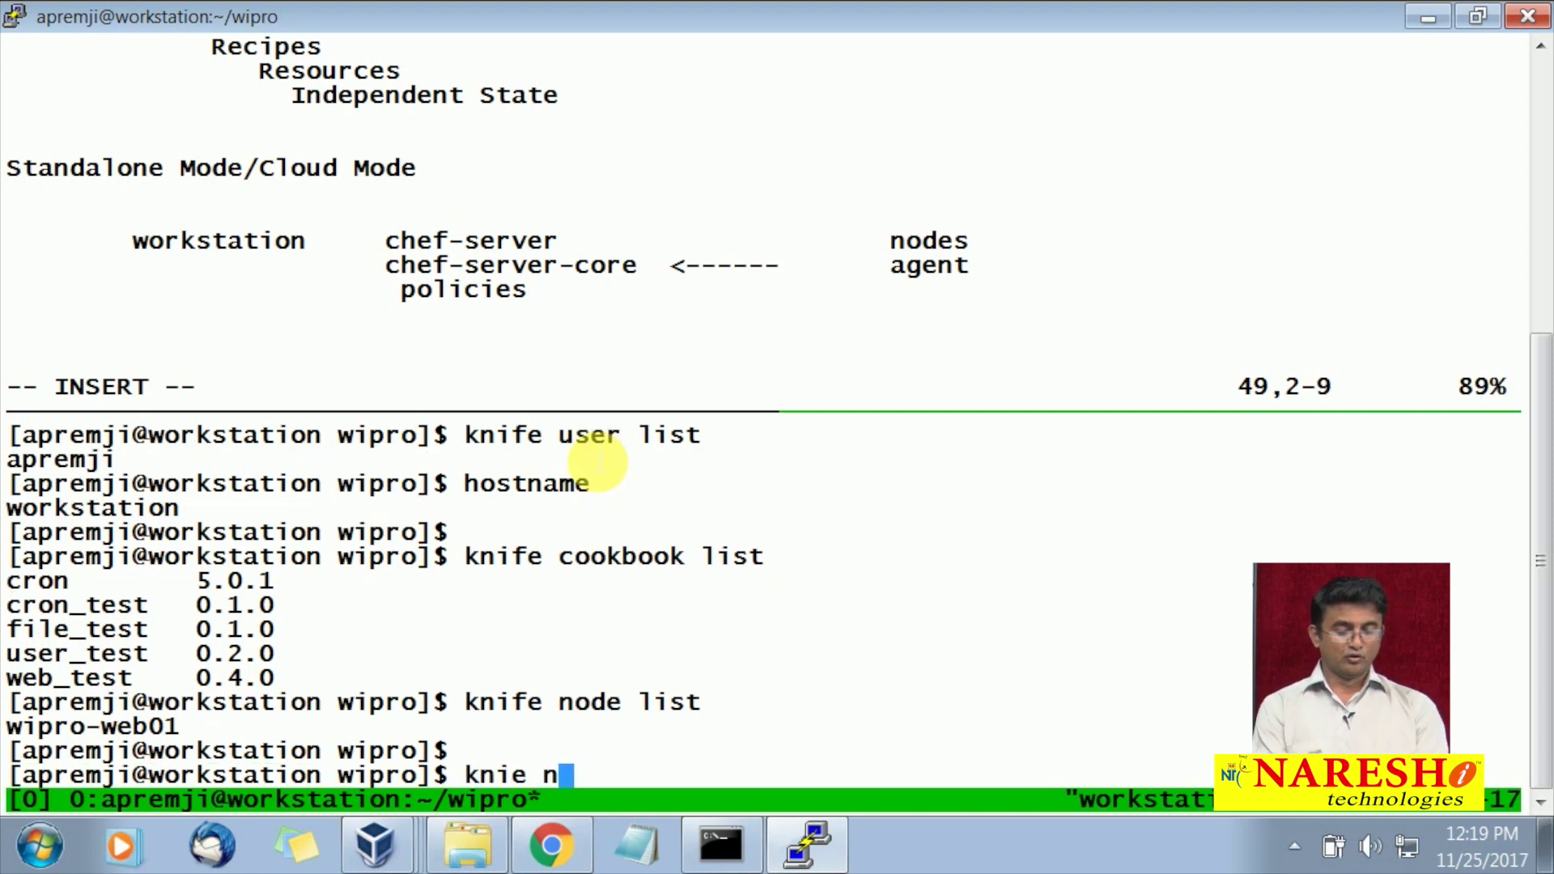
pyautogui.write('ode show')
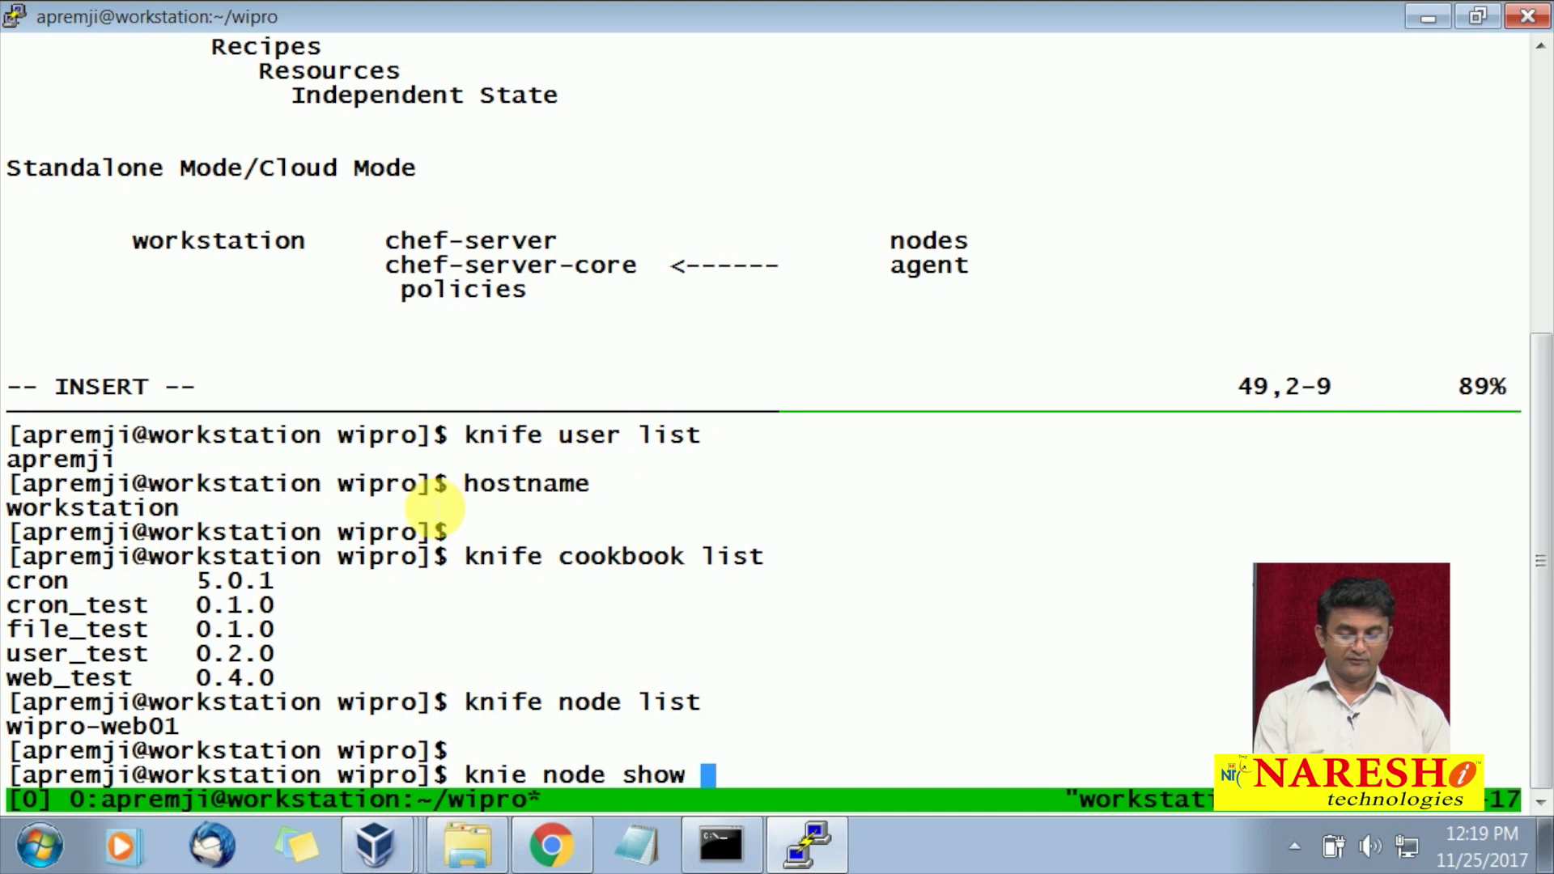
pyautogui.doubleClick(154, 726)
pyautogui.rightClick(154, 726)
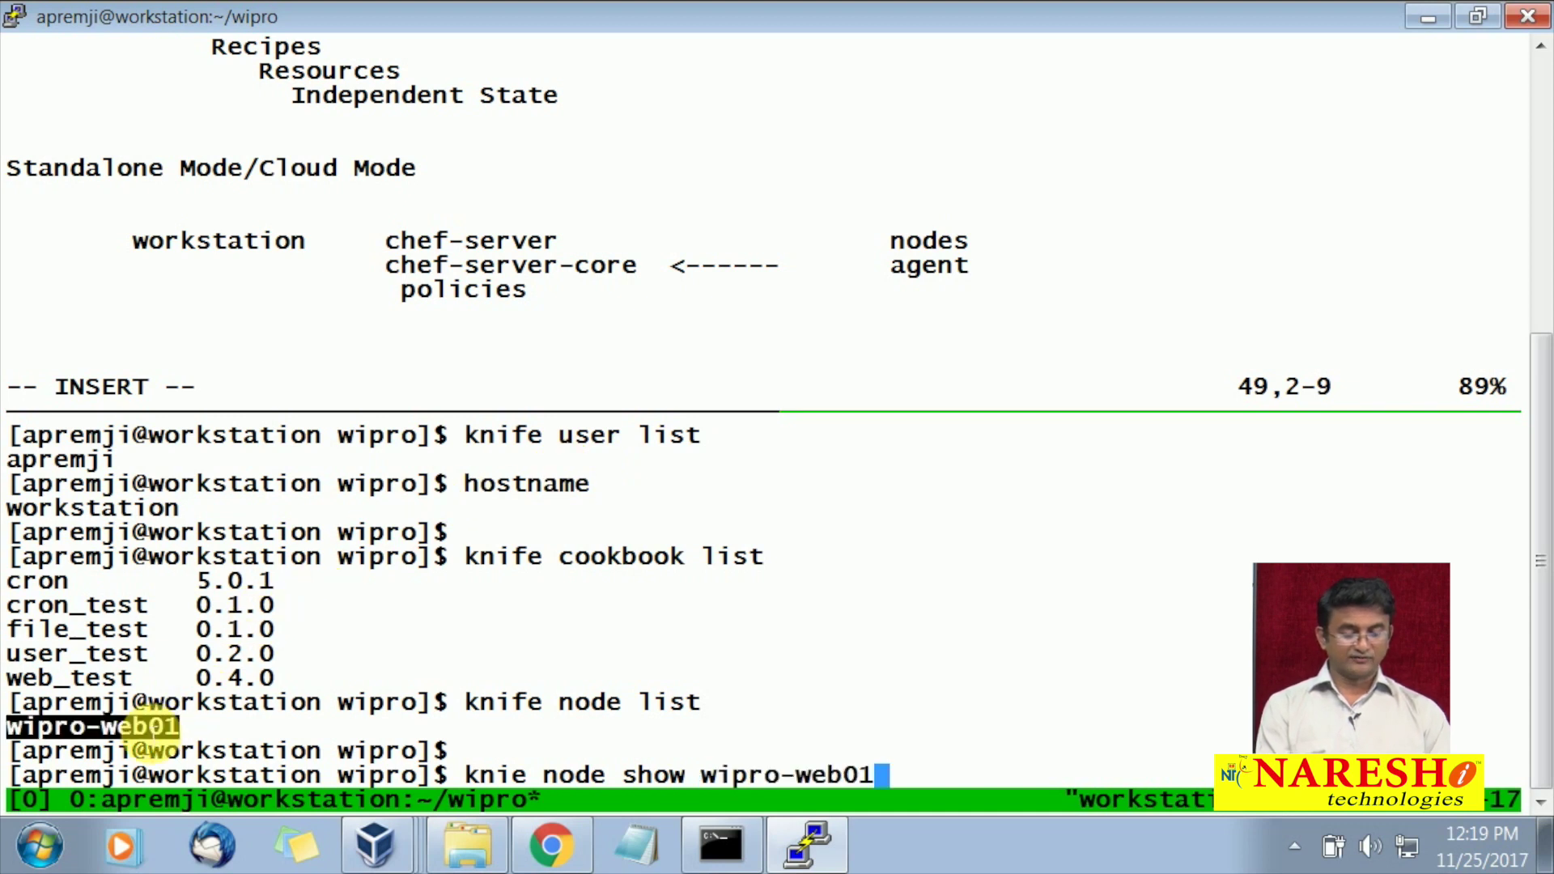
pyautogui.press('Return')
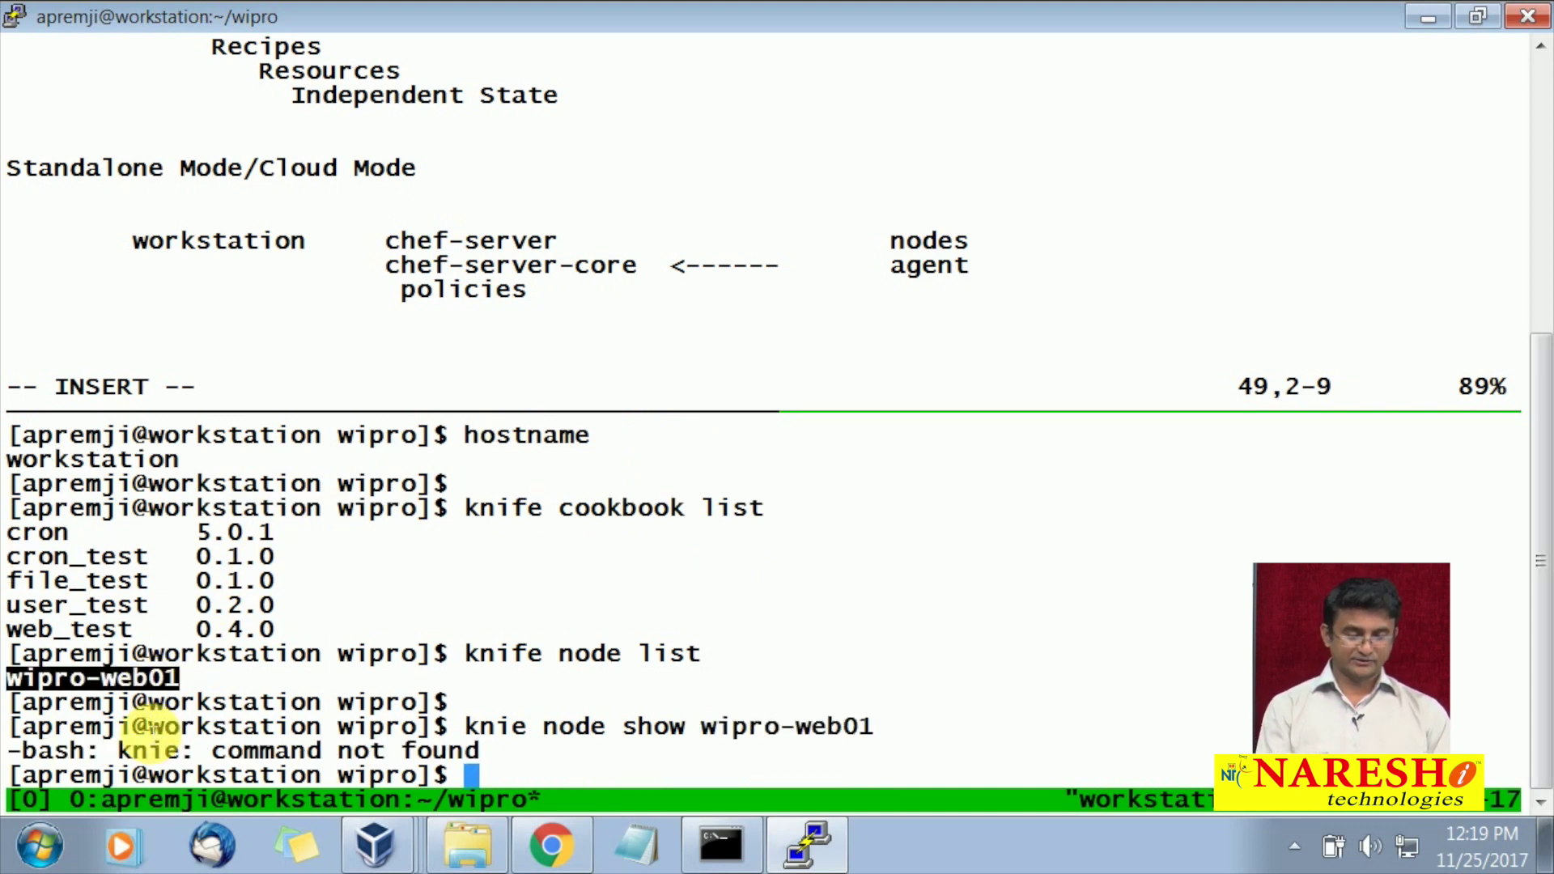
pyautogui.press('Up')
pyautogui.hotkey('ctrl', 'Left')
pyautogui.hotkey('ctrl', 'Left')
pyautogui.hotkey('ctrl', 'Left')
pyautogui.hotkey('ctrl', 'Left')
pyautogui.press('Left')
pyautogui.write('f')
pyautogui.press('Return')
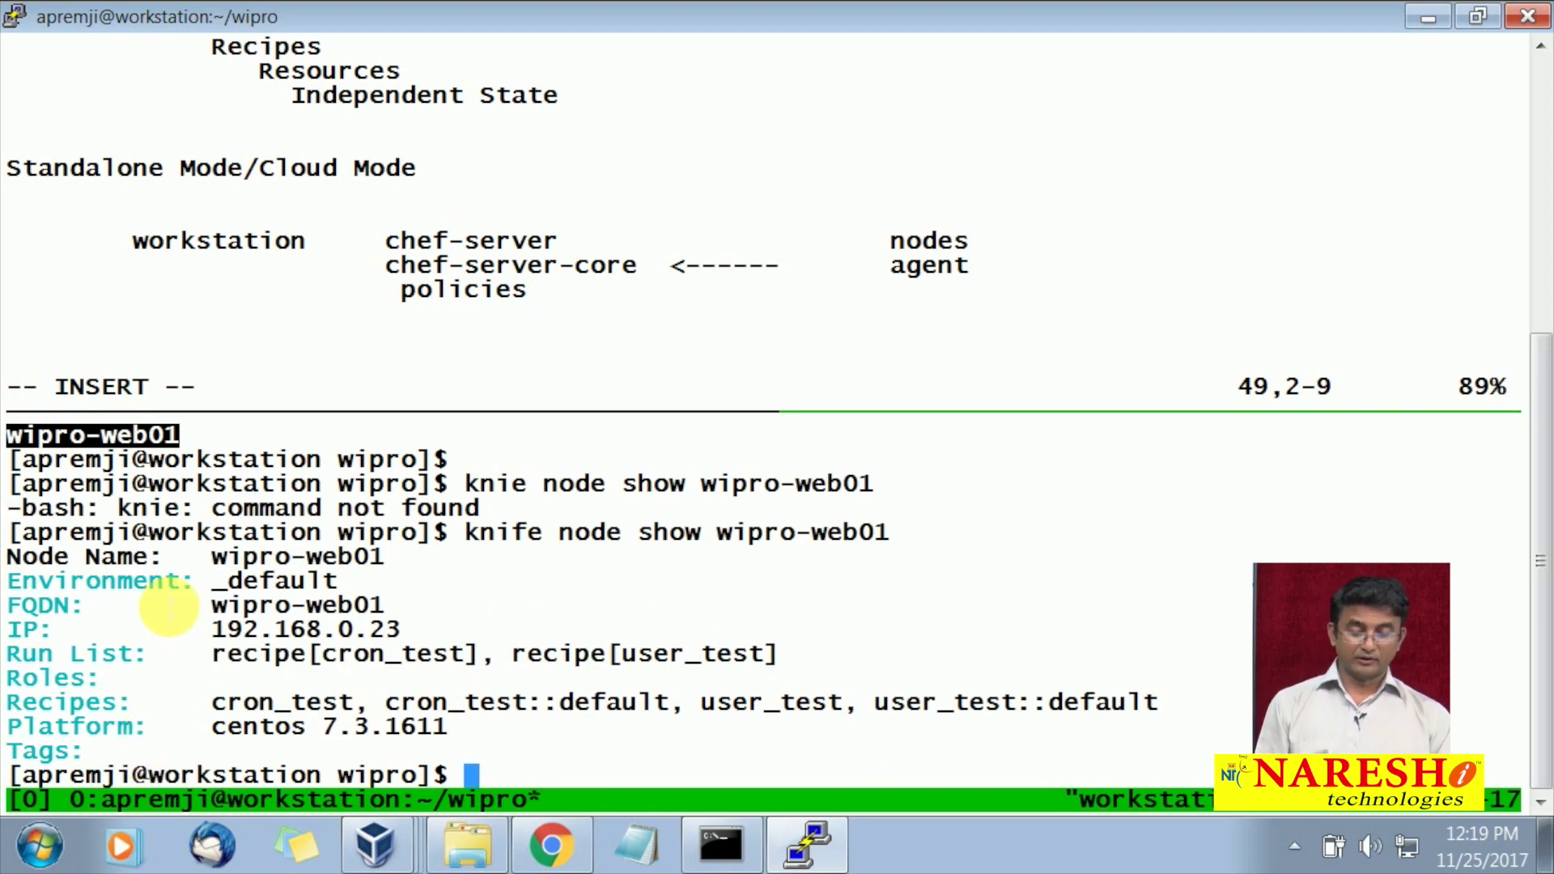
# - Review the node's FQDN, IP address and run list in the output, highlighting the user_test recipe
pyautogui.click(247, 609)
pyautogui.doubleClick(247, 609)
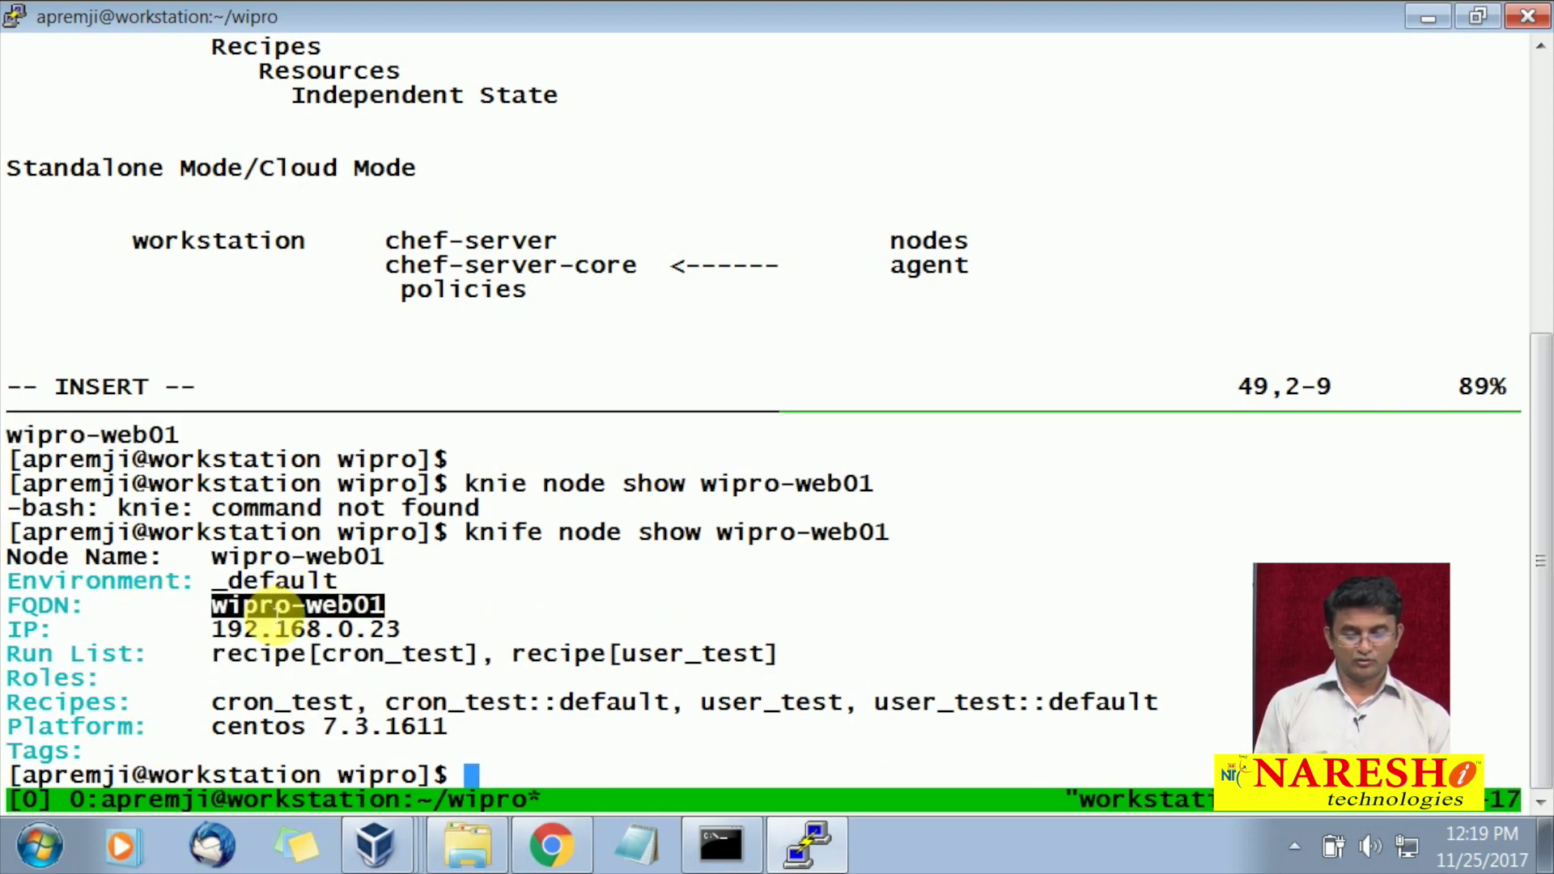
pyautogui.doubleClick(292, 630)
pyautogui.doubleClick(309, 657)
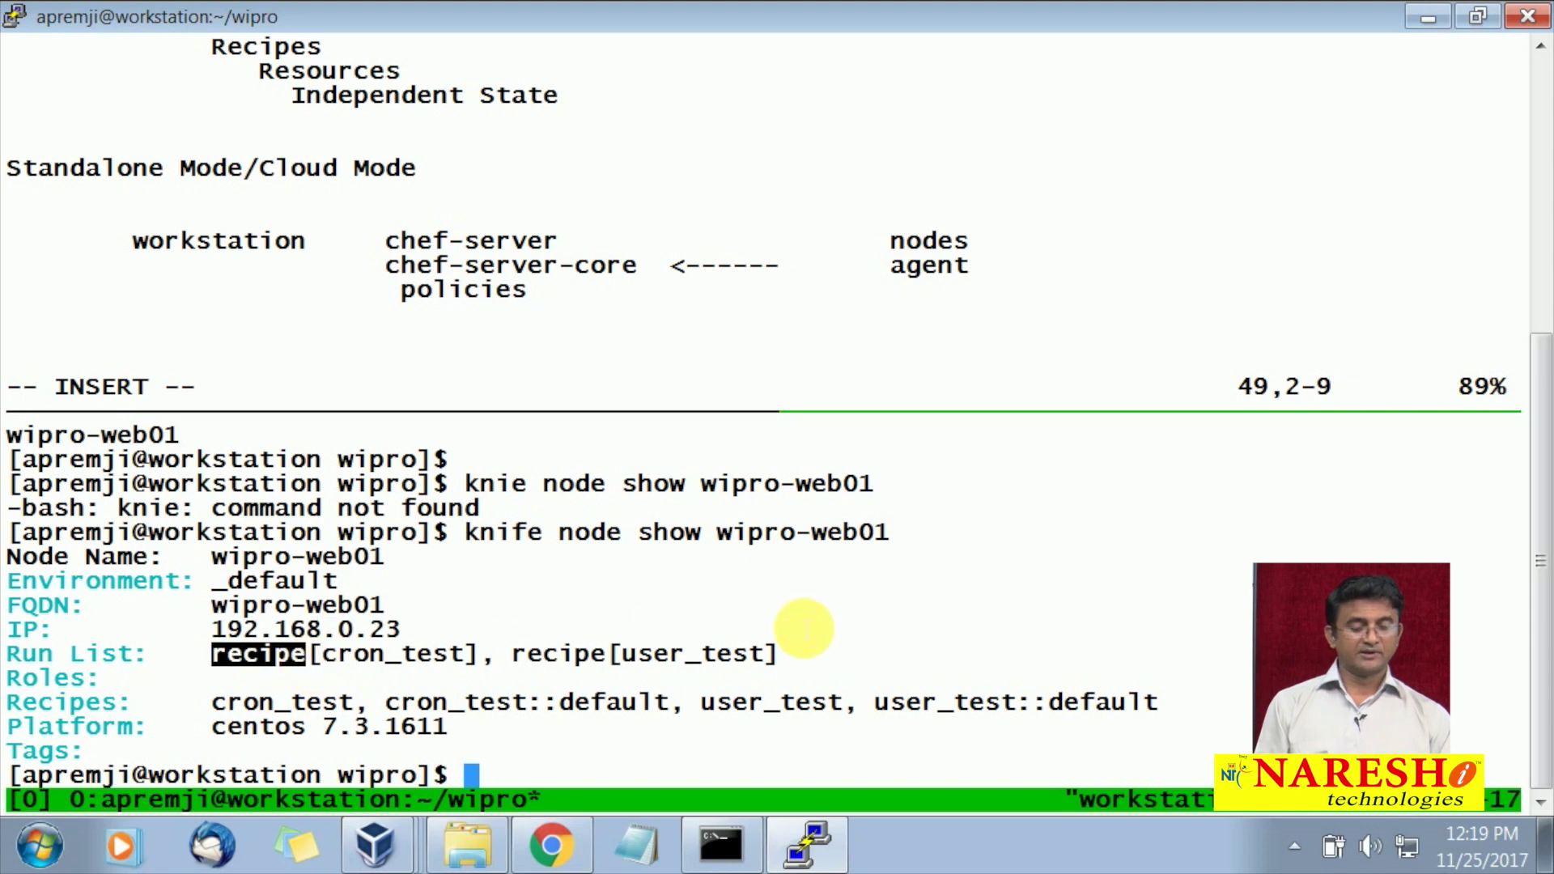
pyautogui.doubleClick(695, 657)
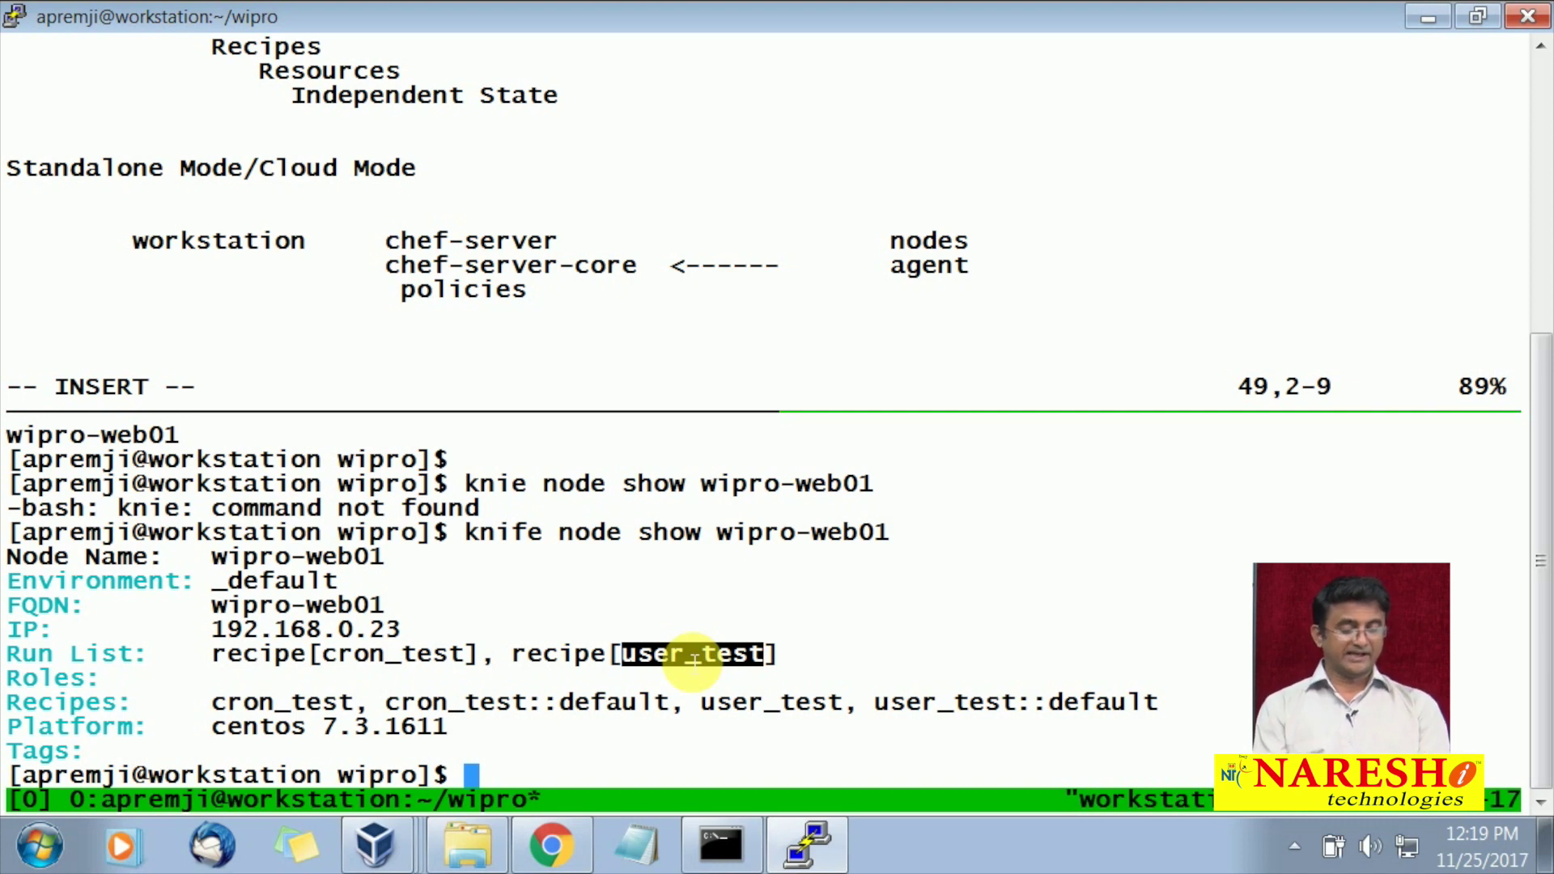
# - Open the file_test cookbook's default recipe, cookbooks/file_test/recipes/default.rb, in vi
pyautogui.write('vi cookbooks/file_test/')
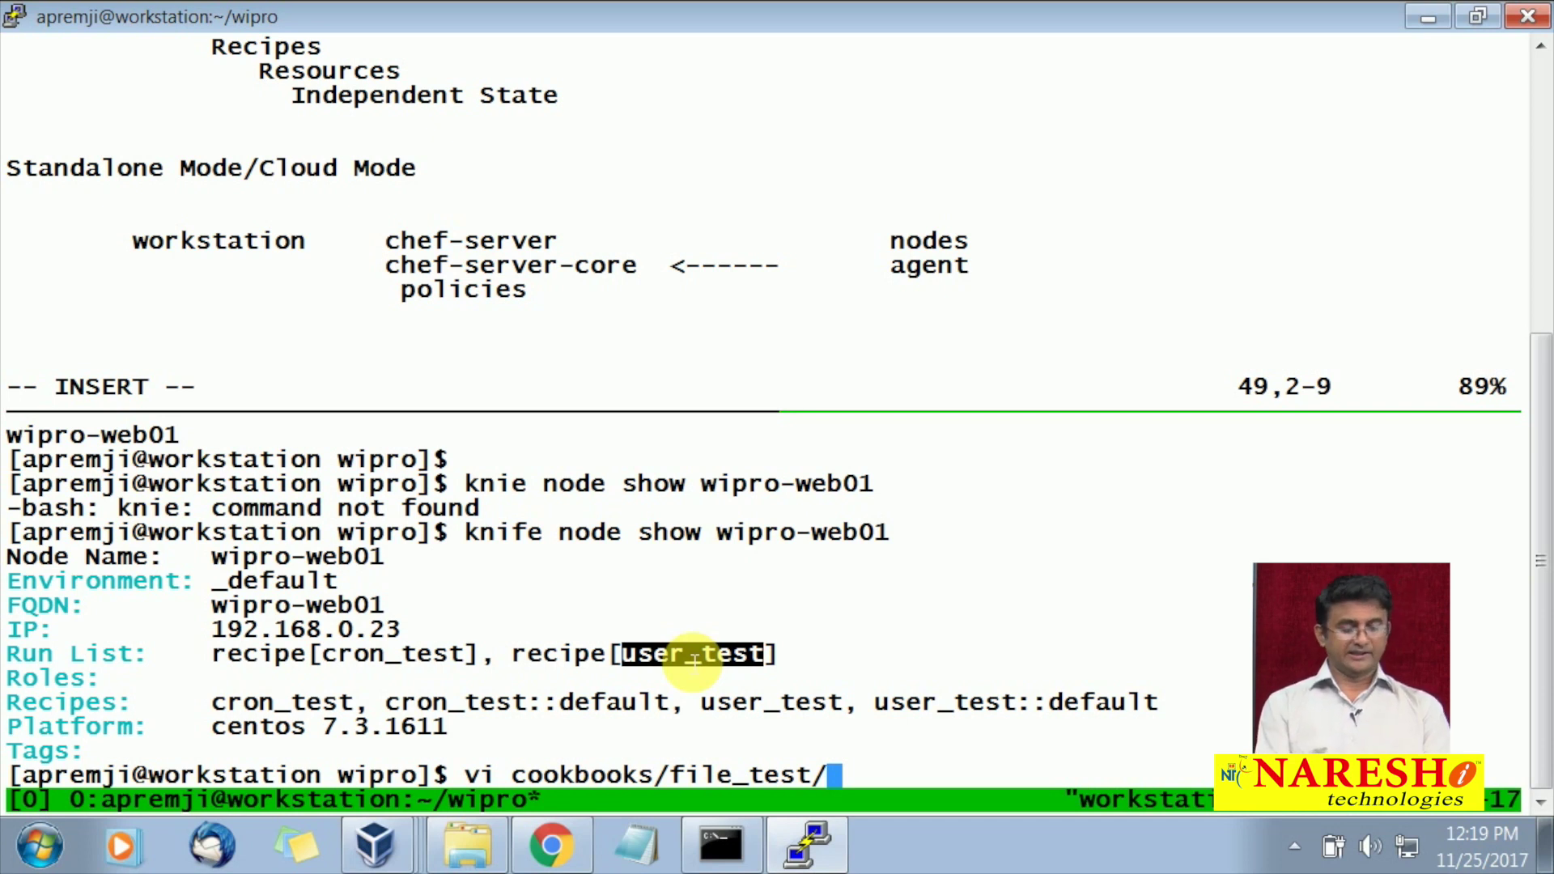
pyautogui.write('recipes/')
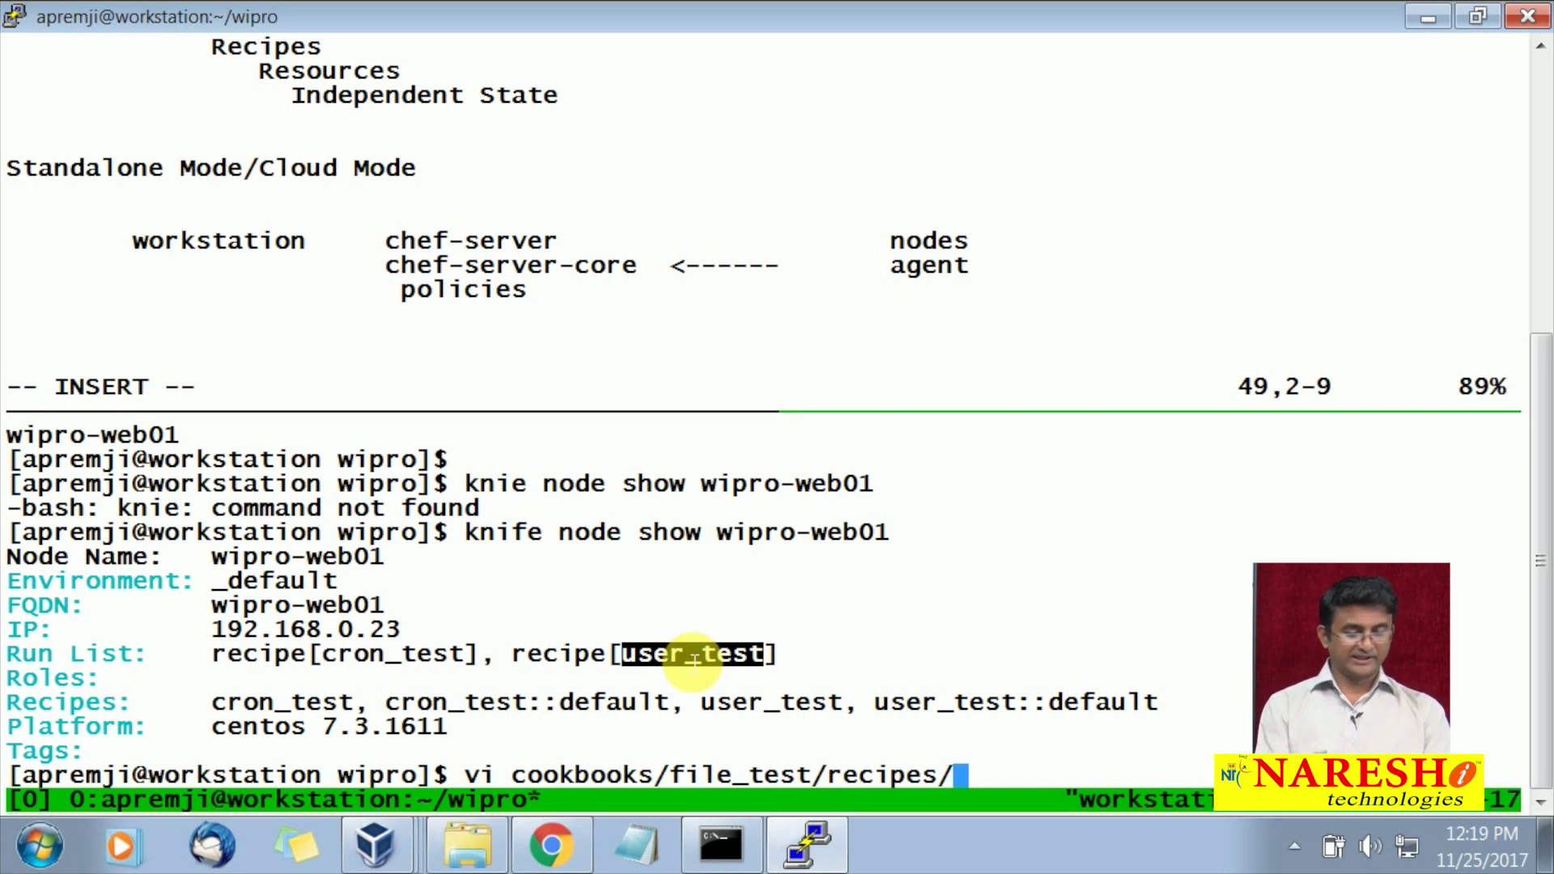
pyautogui.write('de')
pyautogui.press('Tab')
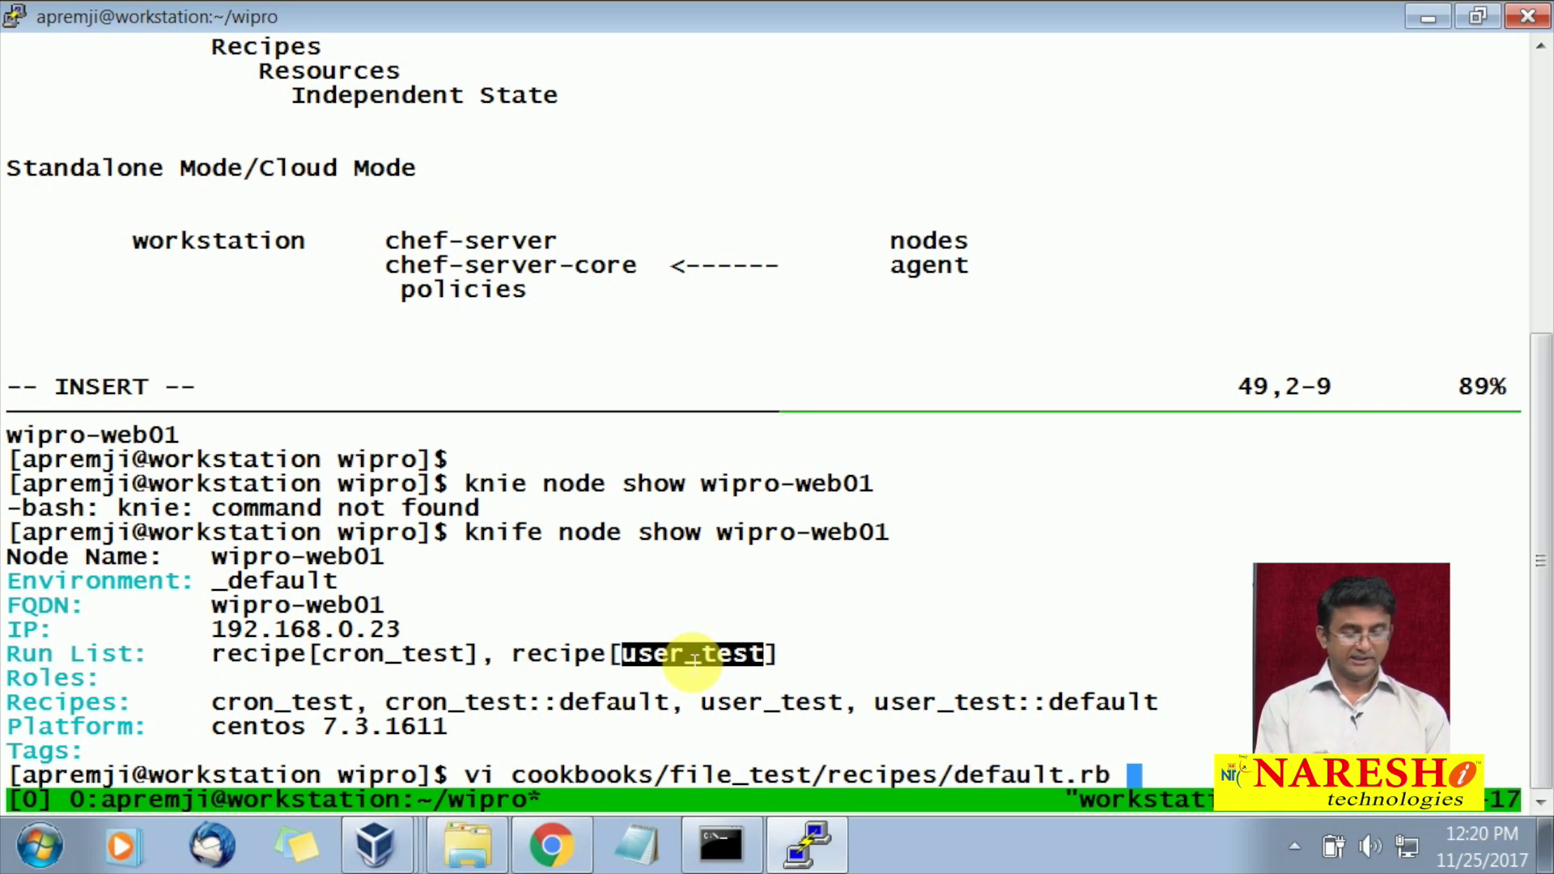
pyautogui.press('Return')
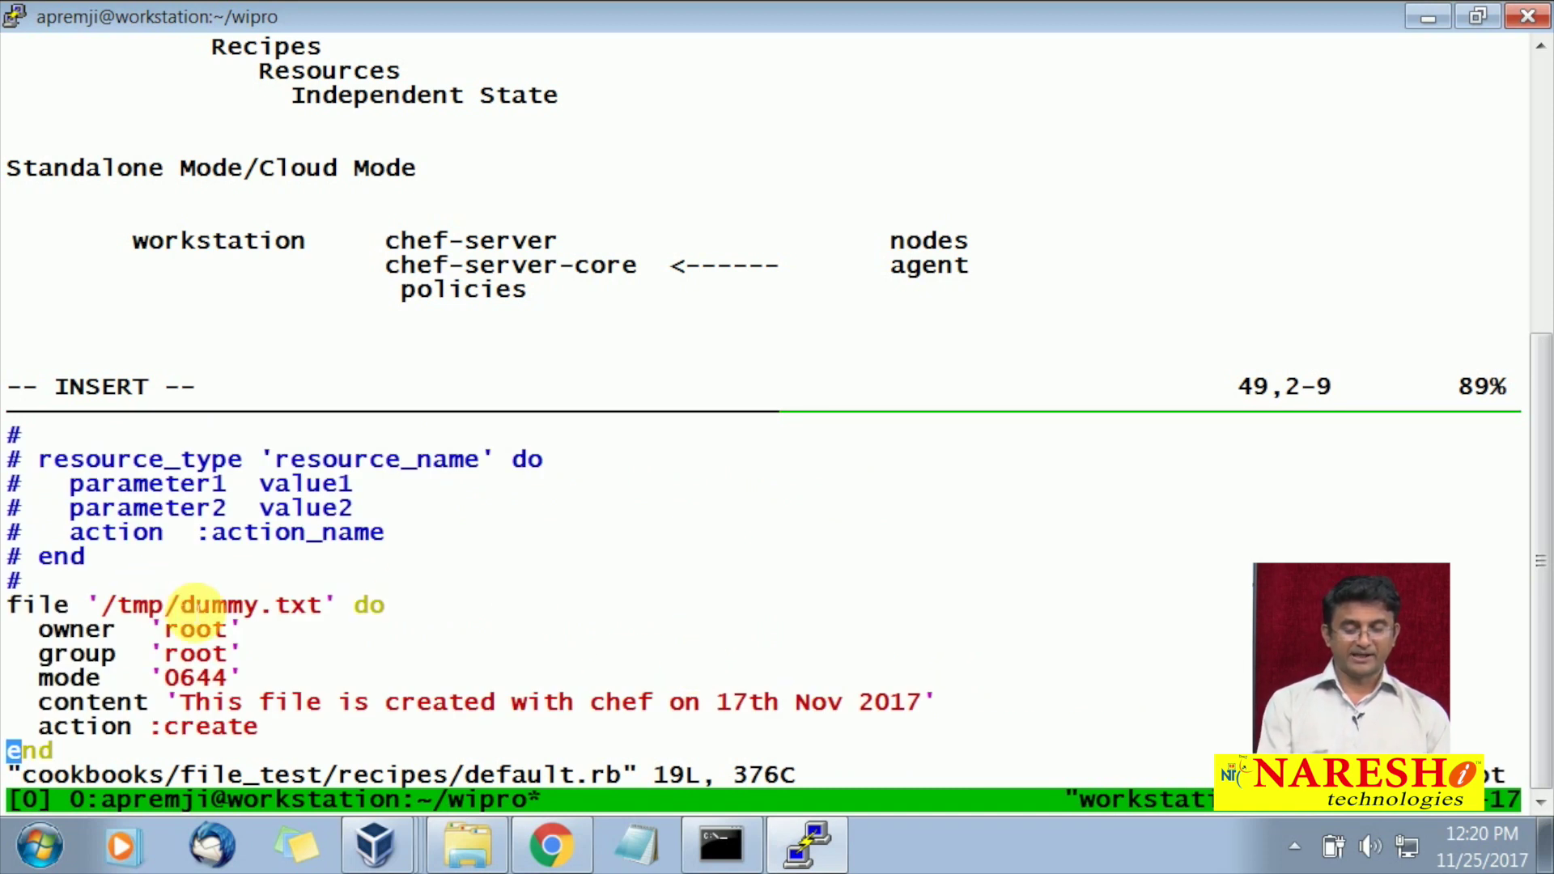
# - Examine the file resource's path, owner, group and mode, and quit the recipe without saving
pyautogui.doubleClick(198, 607)
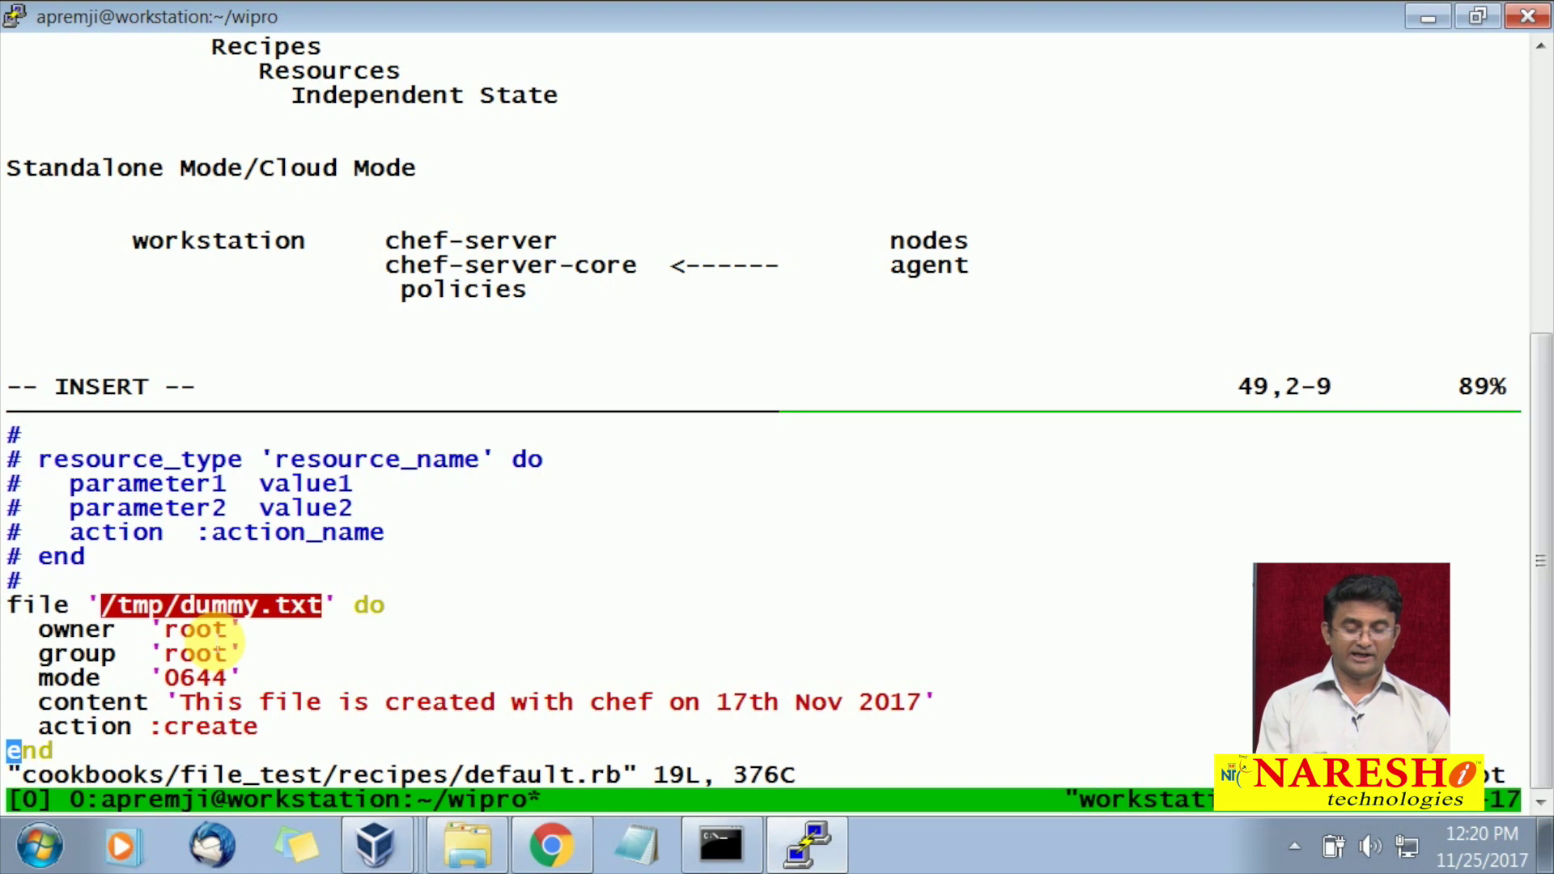
pyautogui.doubleClick(198, 631)
pyautogui.doubleClick(199, 654)
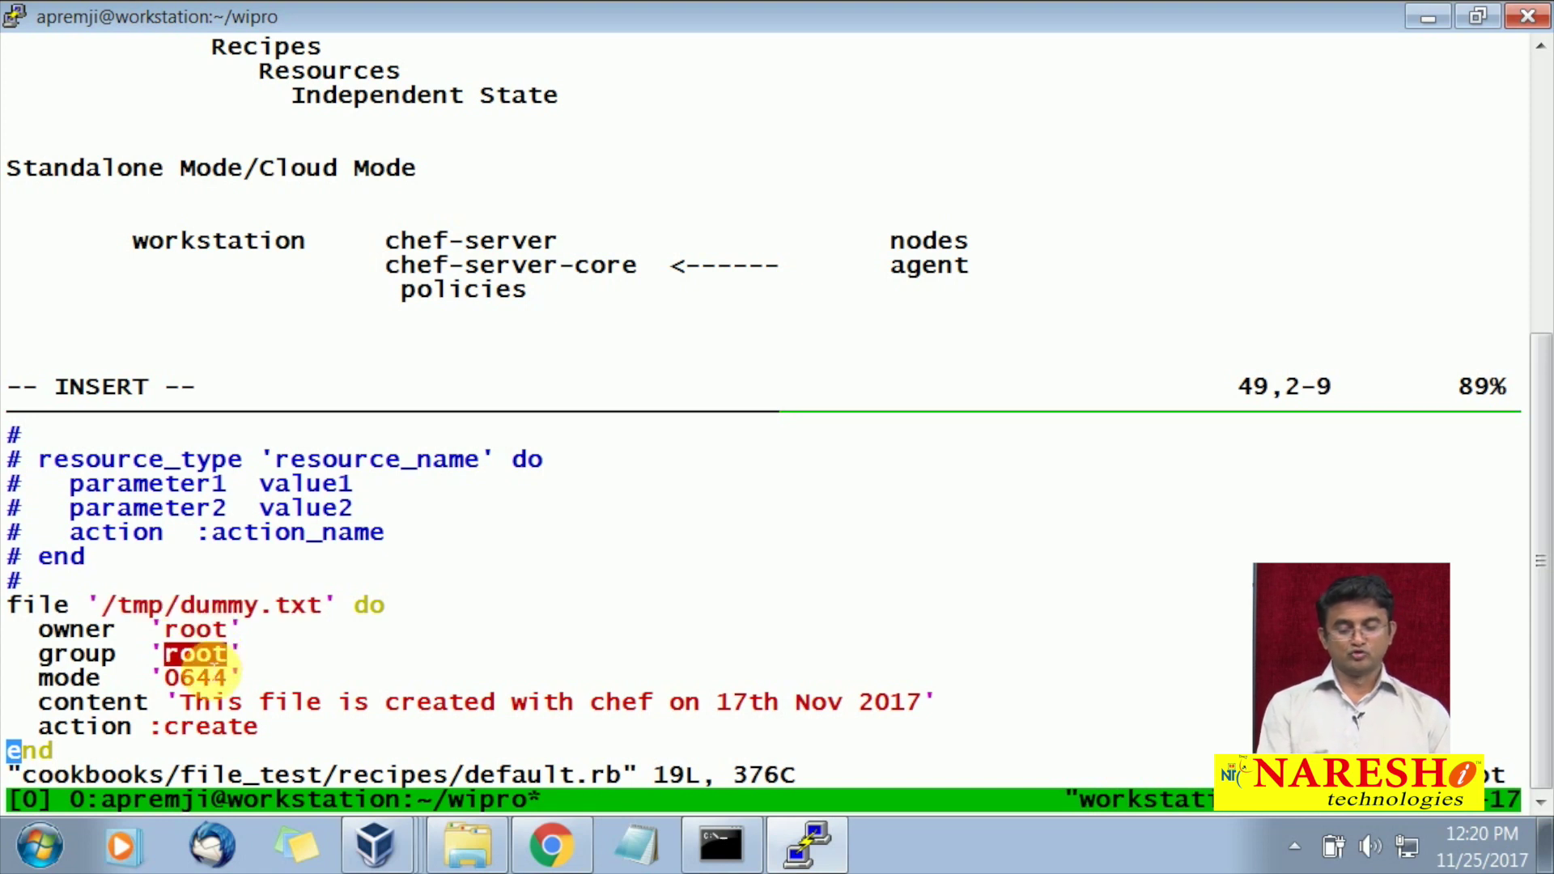
pyautogui.doubleClick(198, 678)
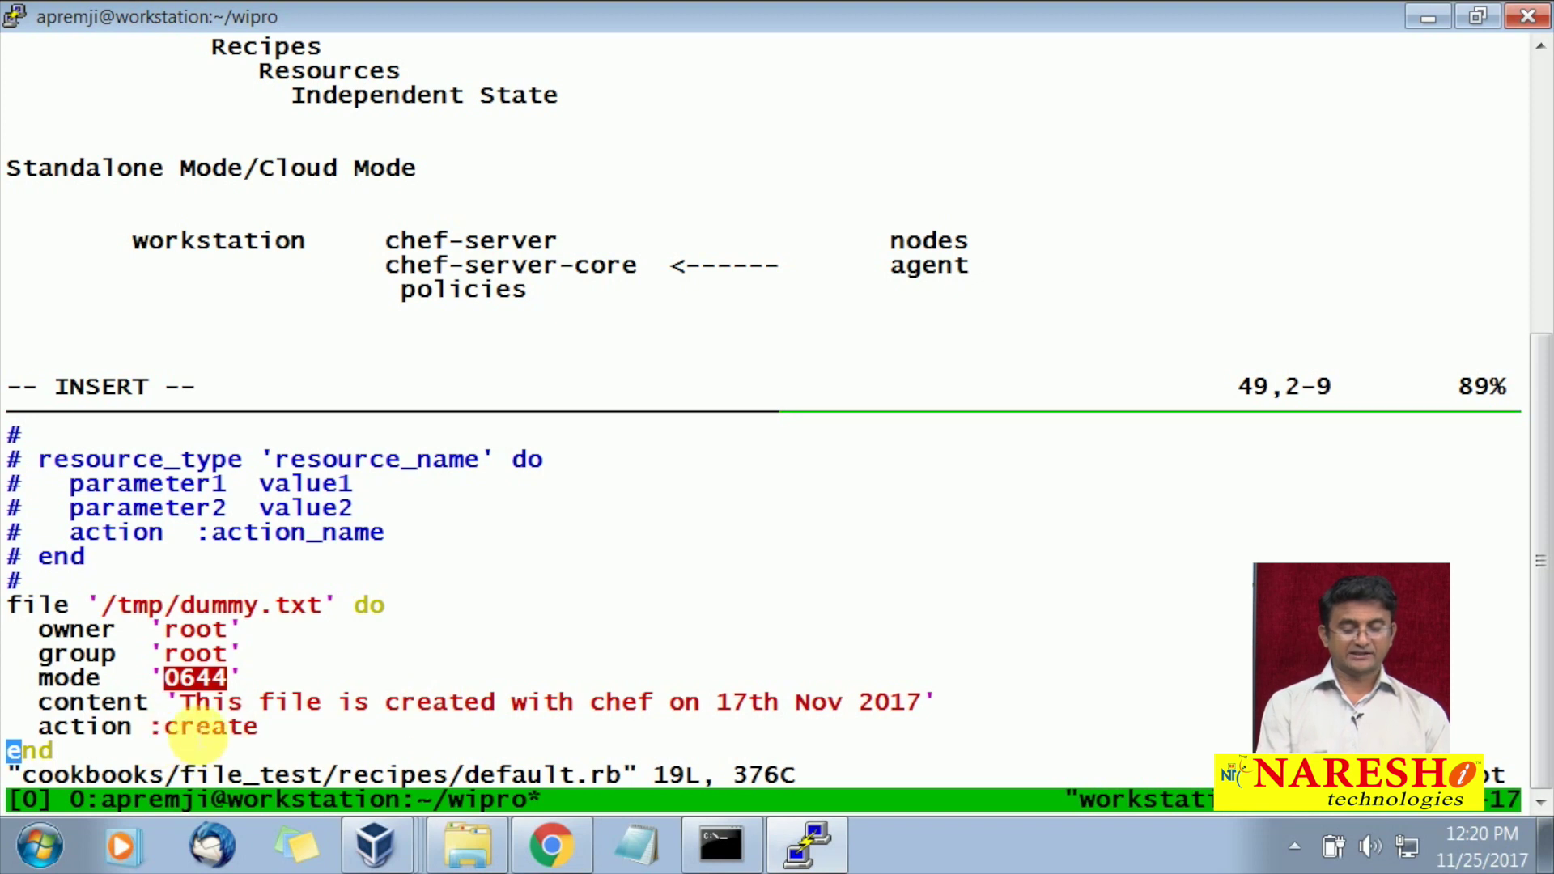
pyautogui.write(':q!')
pyautogui.press('Return')
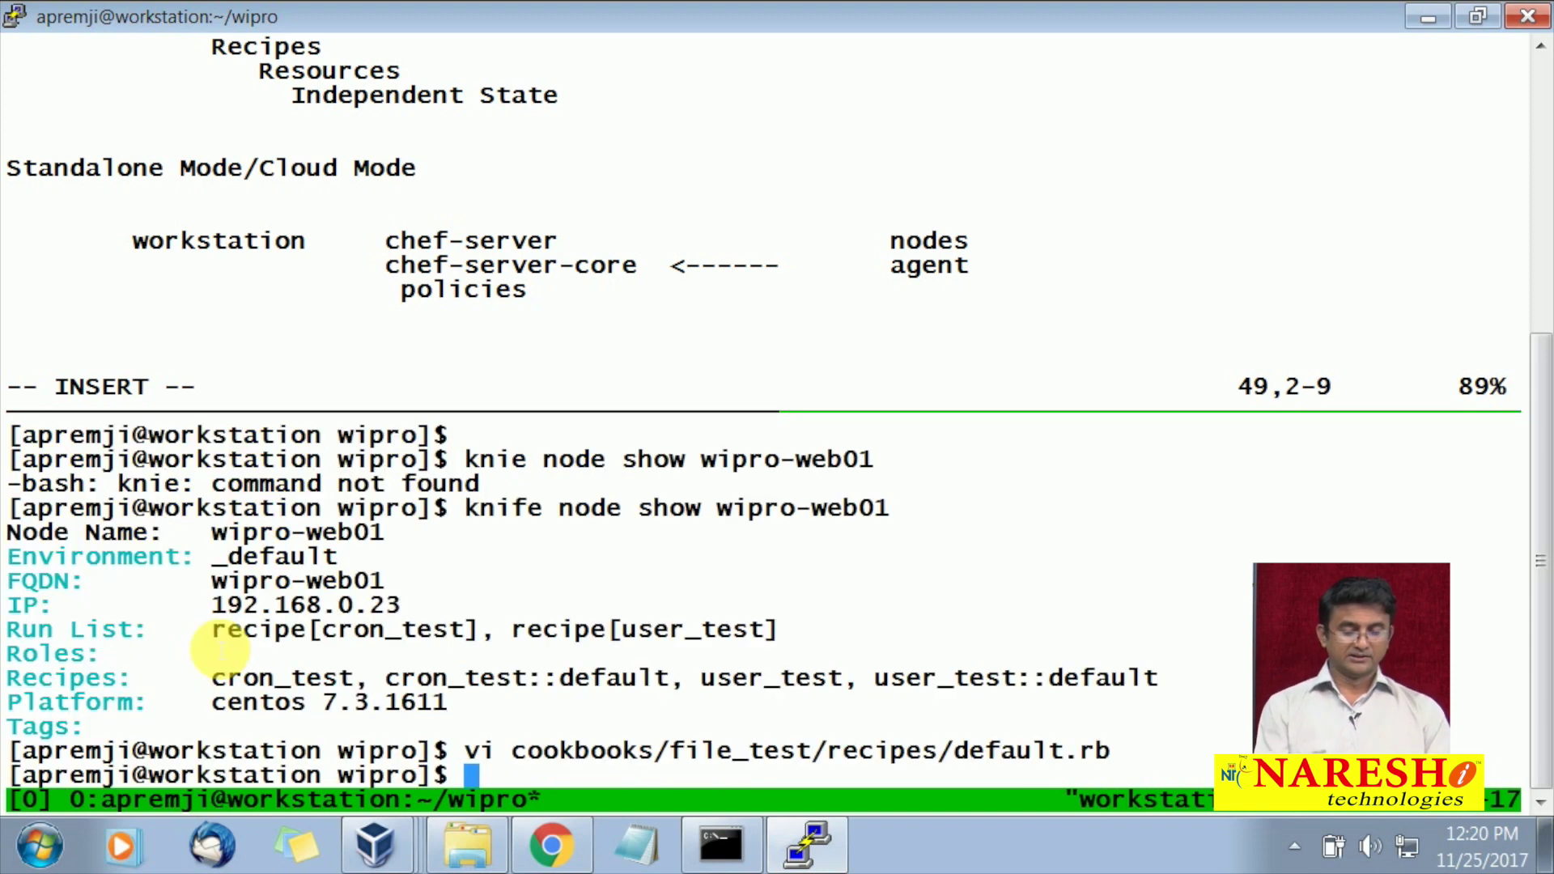
# - Enter the upload command as a shell comment, "# knife cookbook upload user_test", followed by several blank prompt lines
pyautogui.press('Return')
pyautogui.press('Return')
pyautogui.write('knife ')
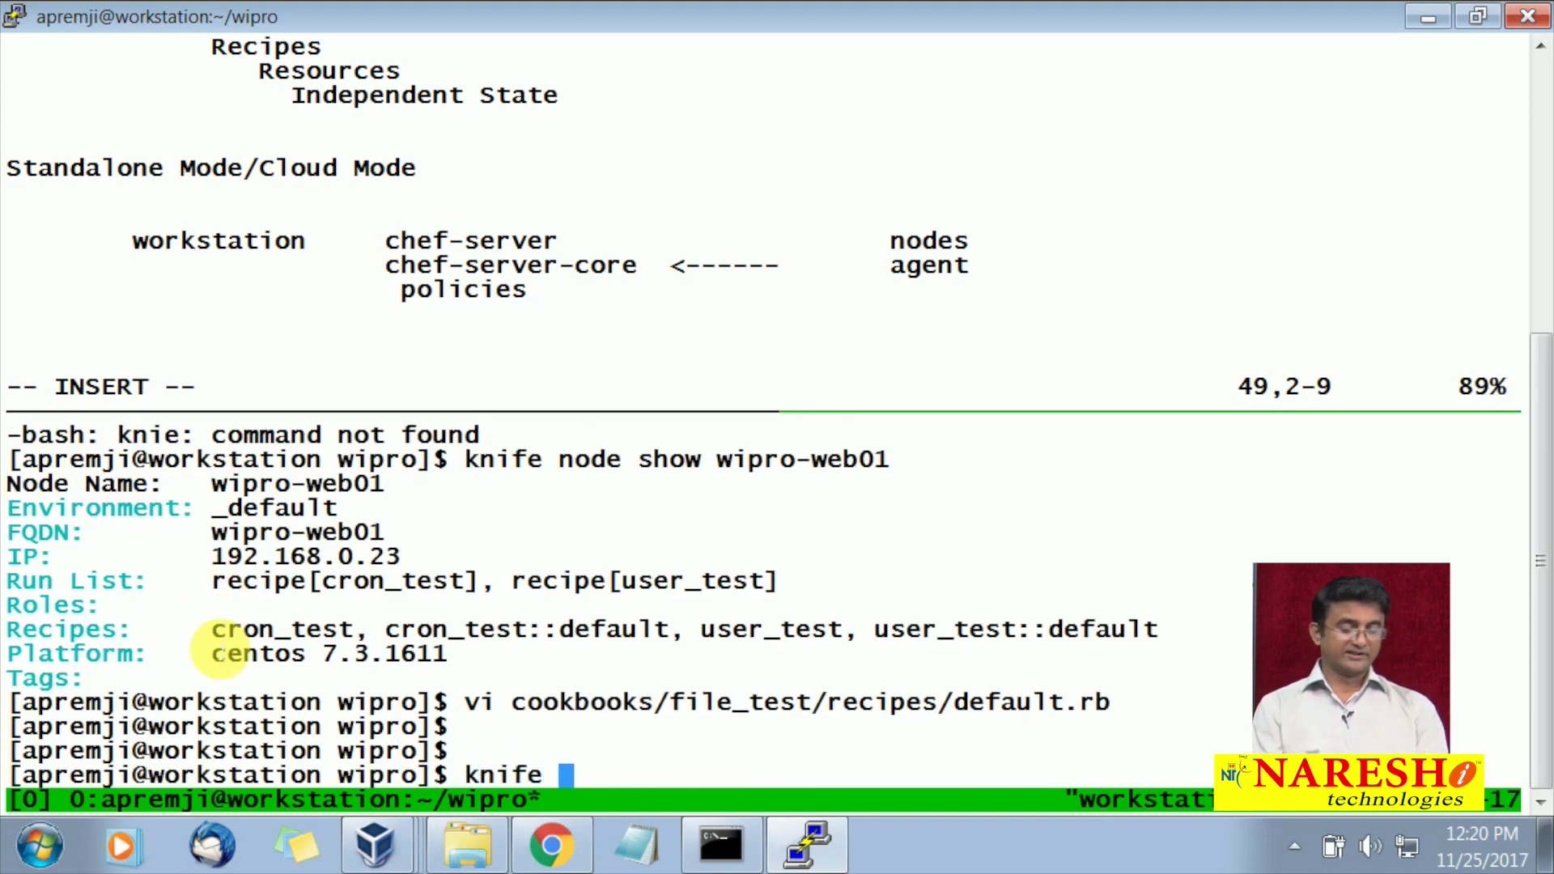
pyautogui.write('cookbook upload ')
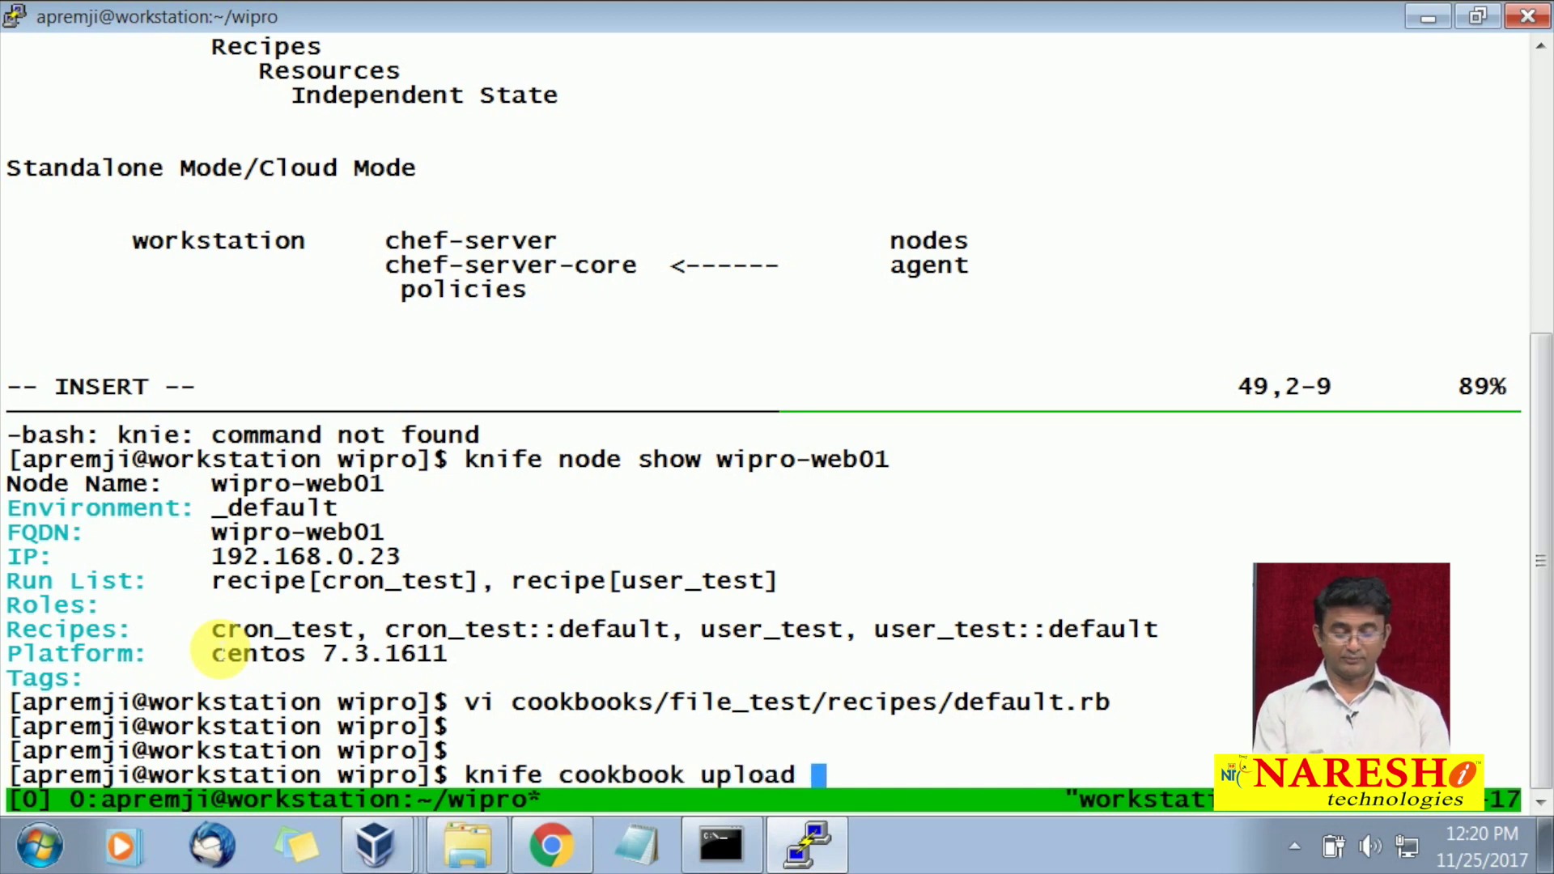
pyautogui.write('user_test')
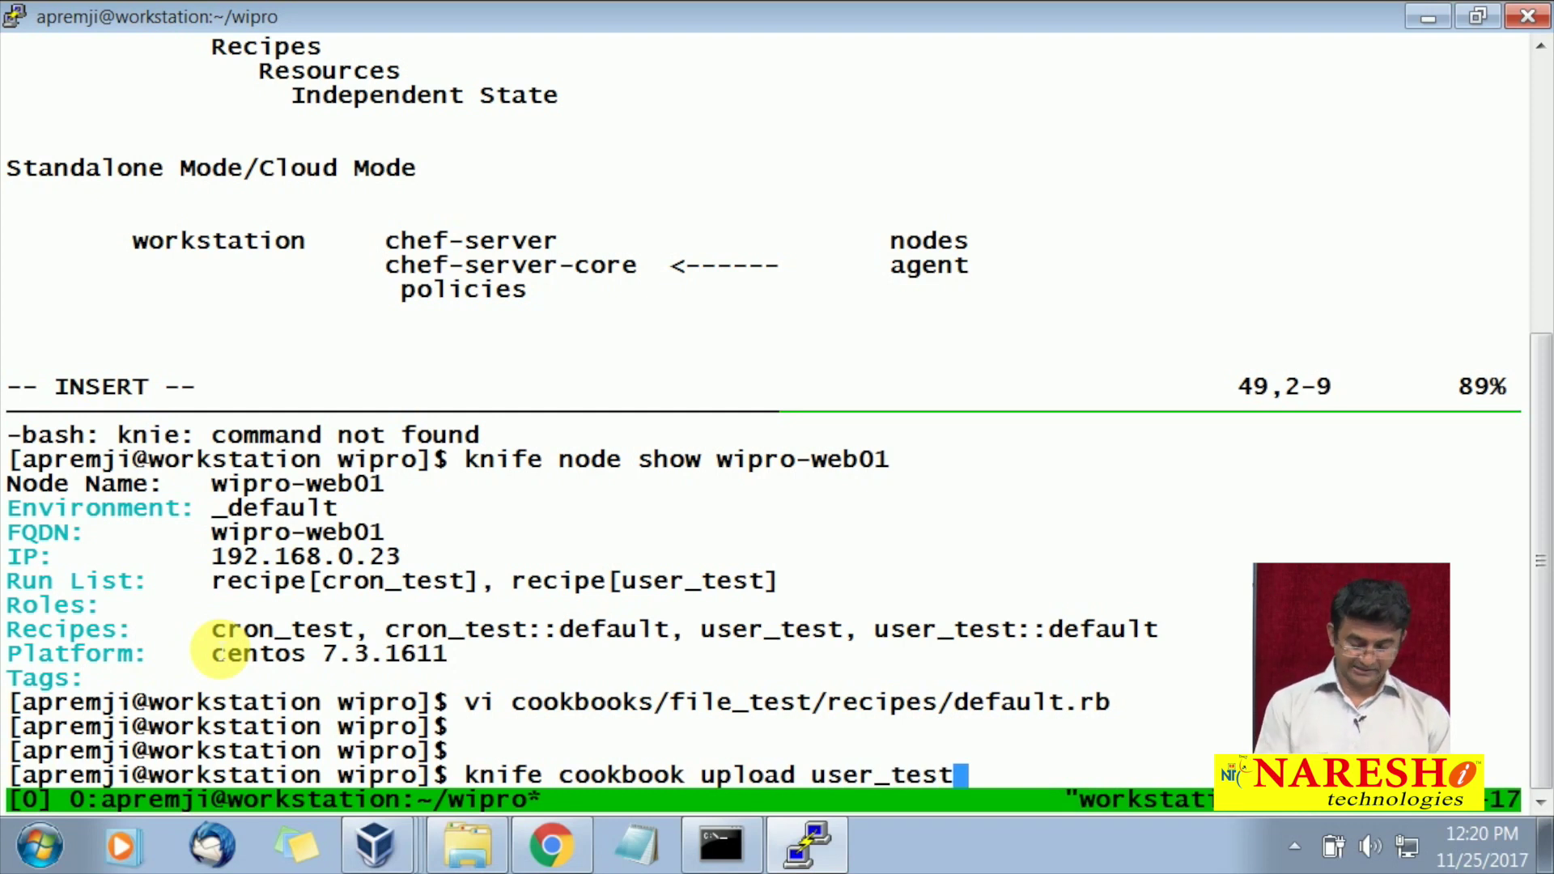
pyautogui.hotkey('ctrl', 'a')
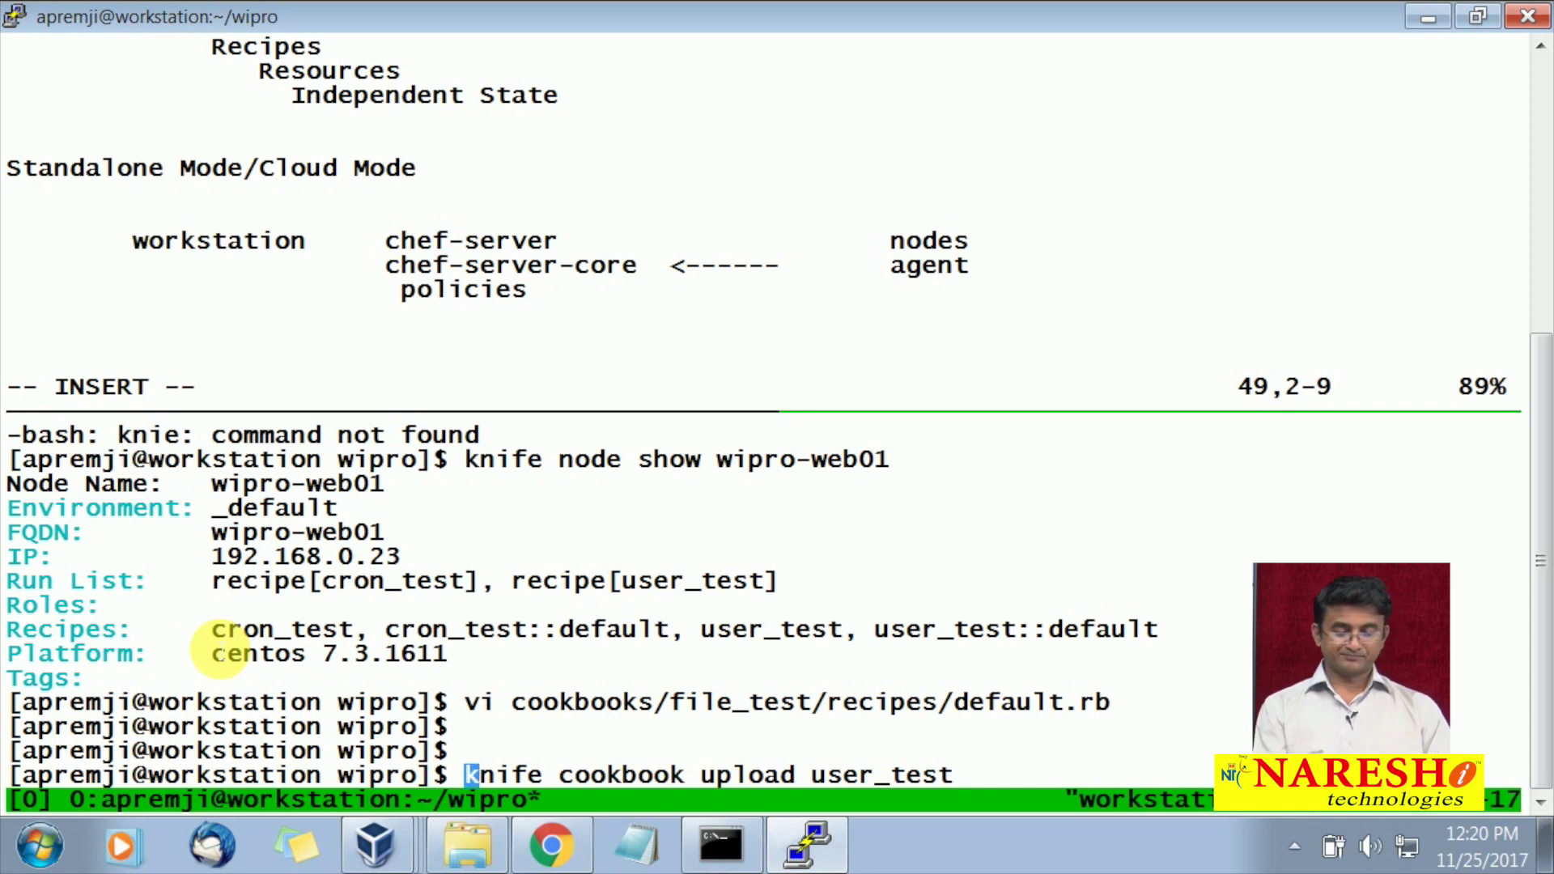
pyautogui.write('#')
pyautogui.press('Return')
pyautogui.press('Return')
pyautogui.press('Return')
pyautogui.press('Return')
pyautogui.press('Return')
# - List the cookbooks on the Chef server again with "knife cookbook list"
pyautogui.write('k')
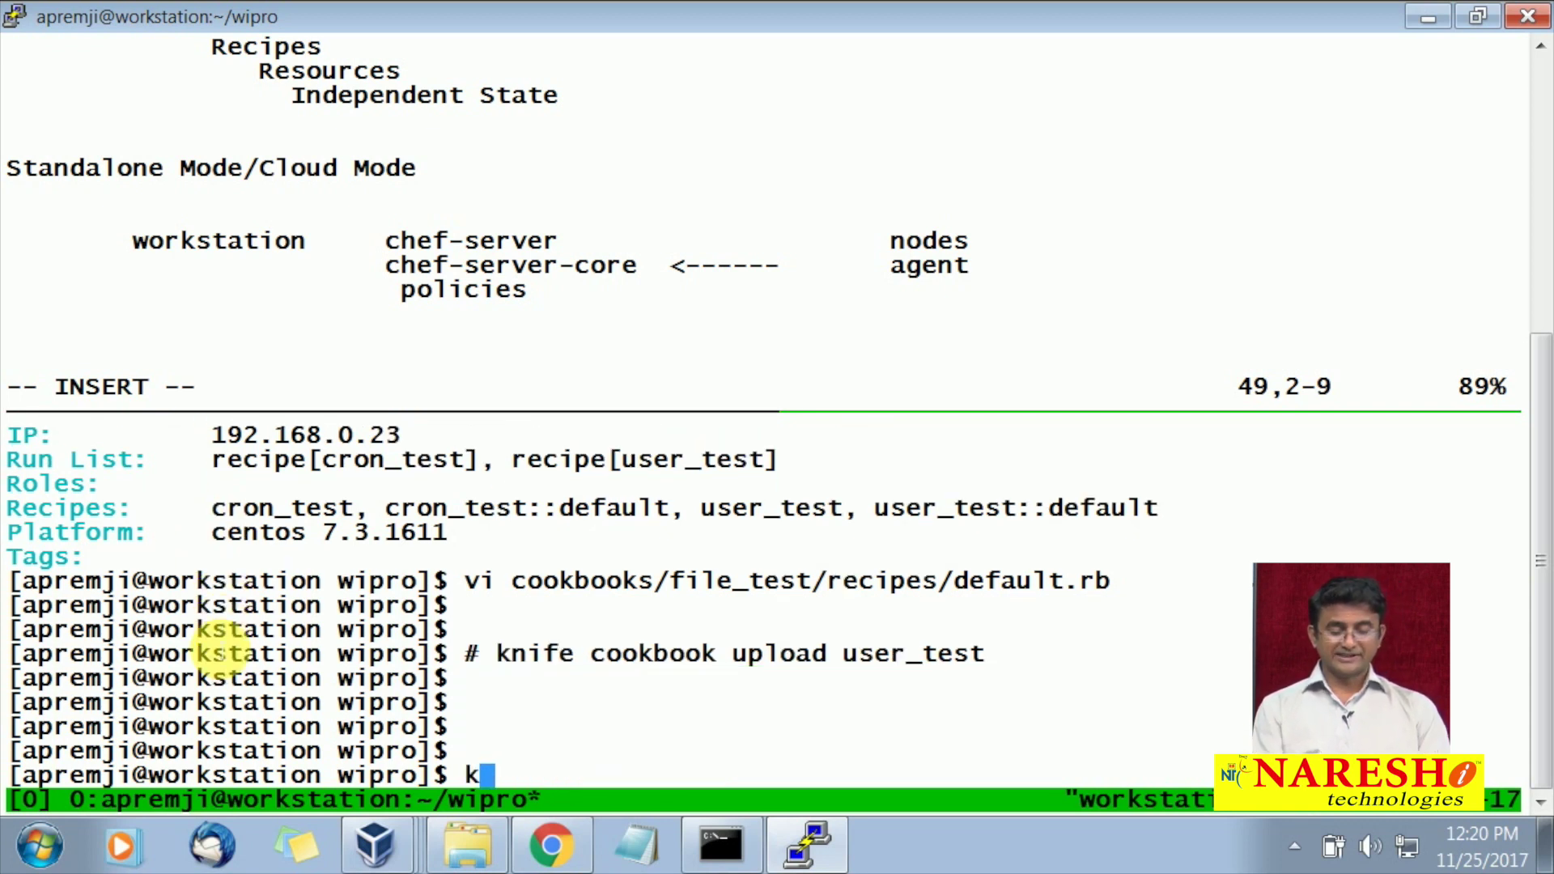
pyautogui.write('nife co')
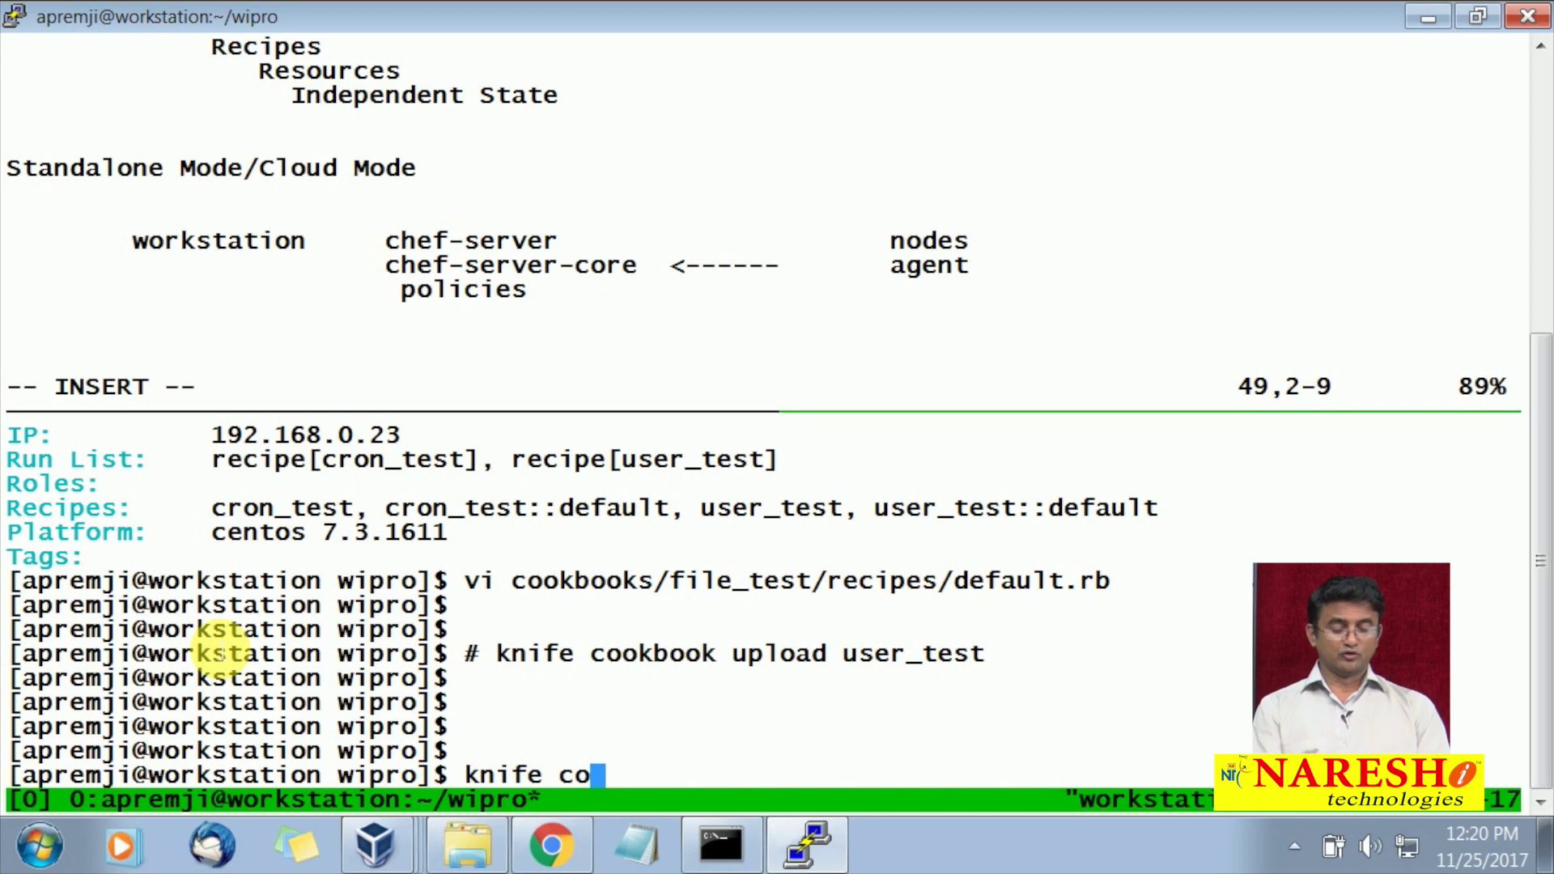
pyautogui.write('obook list')
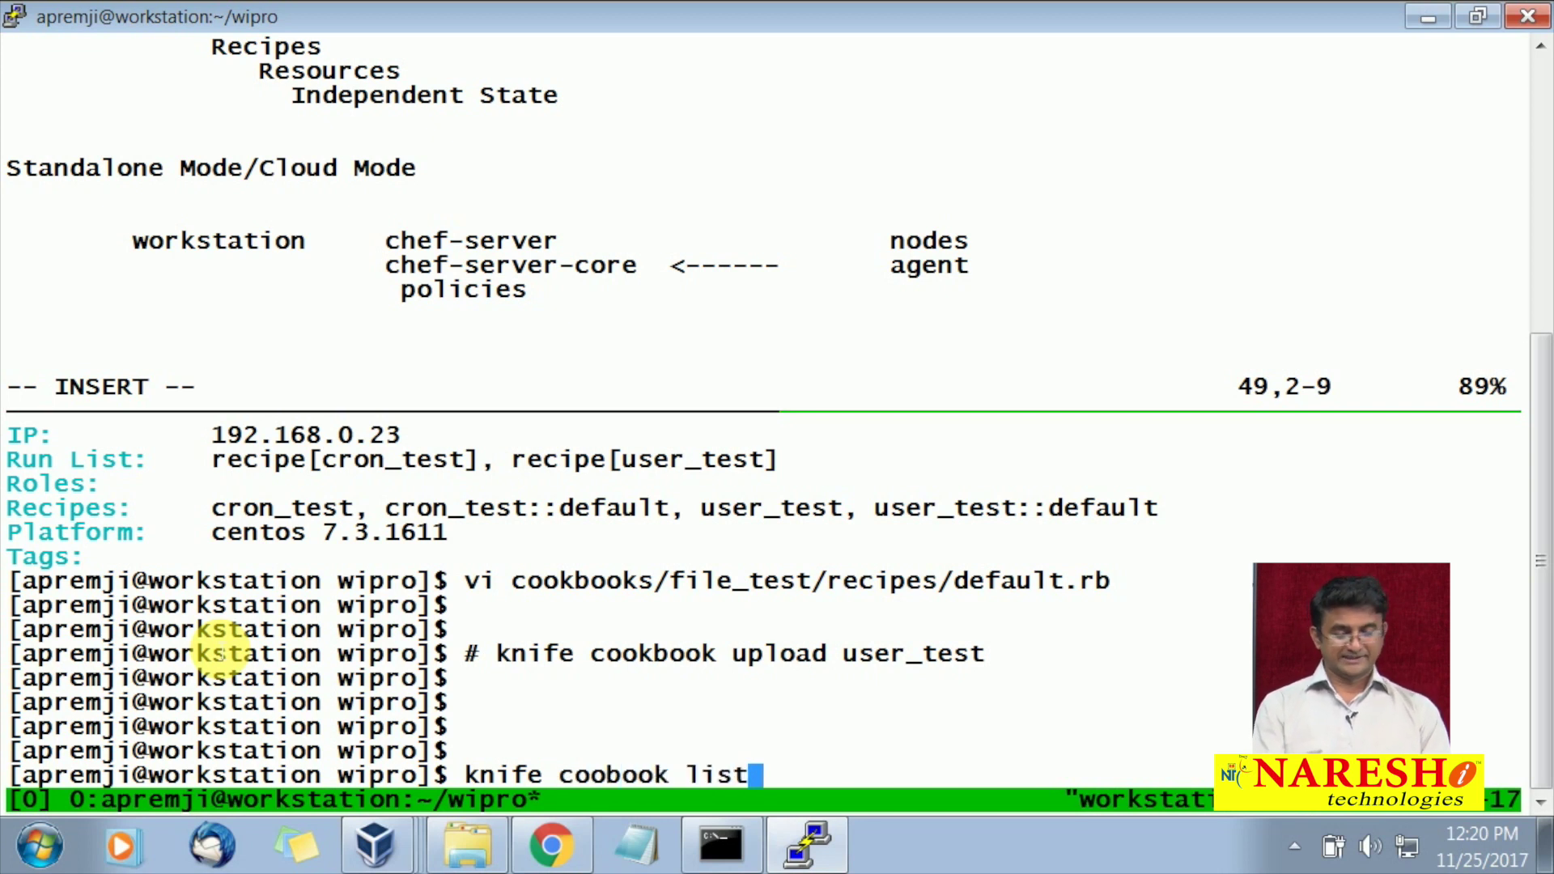
pyautogui.press('Return')
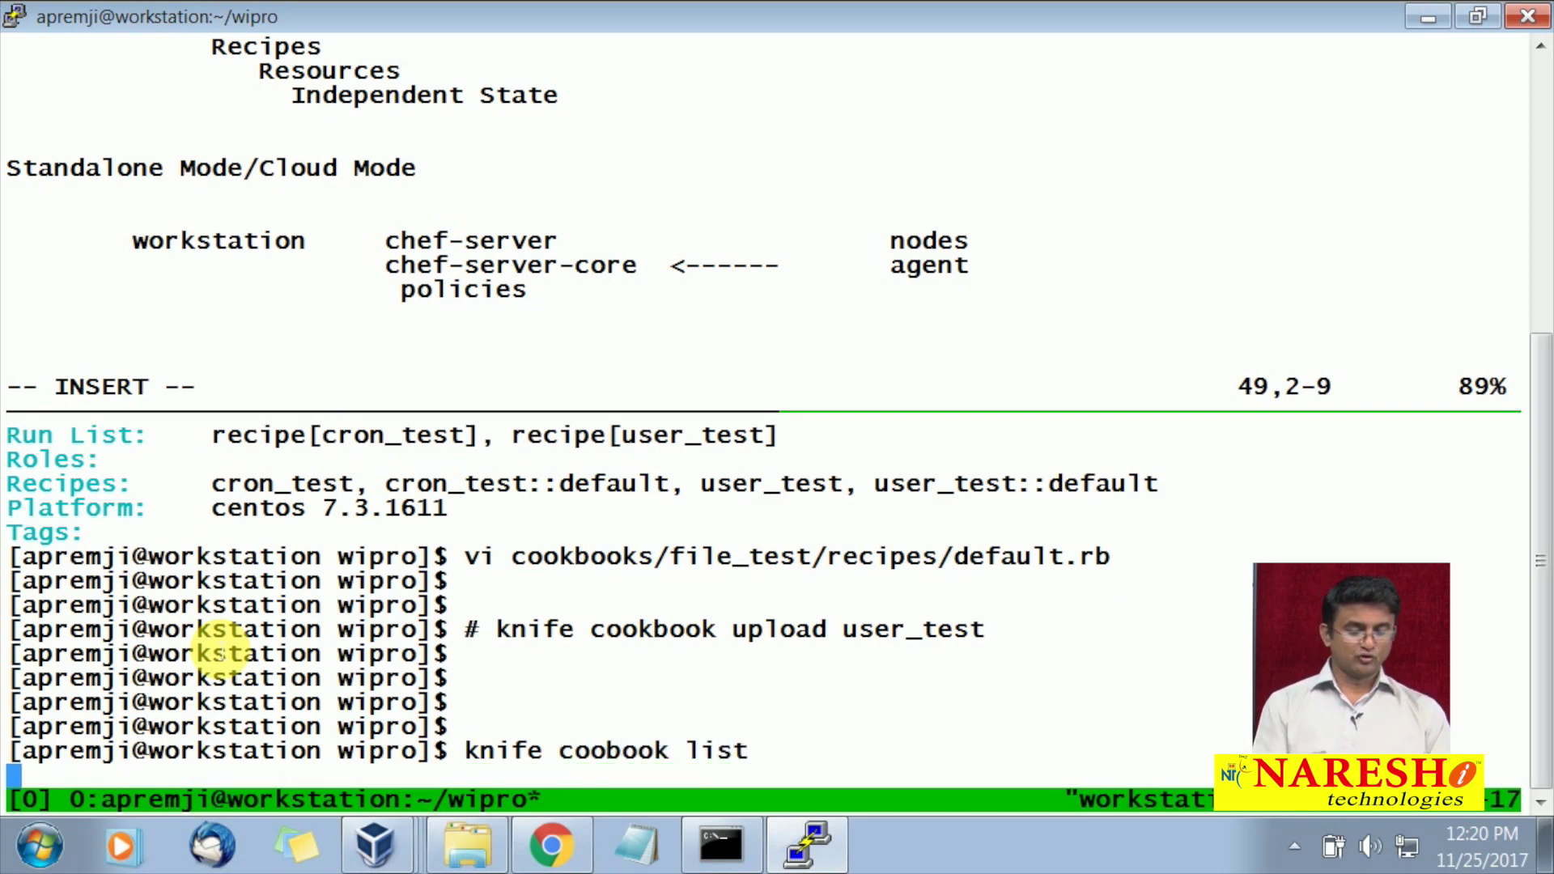
pyautogui.hotkey('ctrl', 'c')
pyautogui.press('Up')
pyautogui.press('Left')
pyautogui.press('Left')
pyautogui.press('Left')
pyautogui.press('Left')
pyautogui.press('Left')
pyautogui.press('Left')
pyautogui.press('Left')
pyautogui.press('Left')
pyautogui.press('Left')
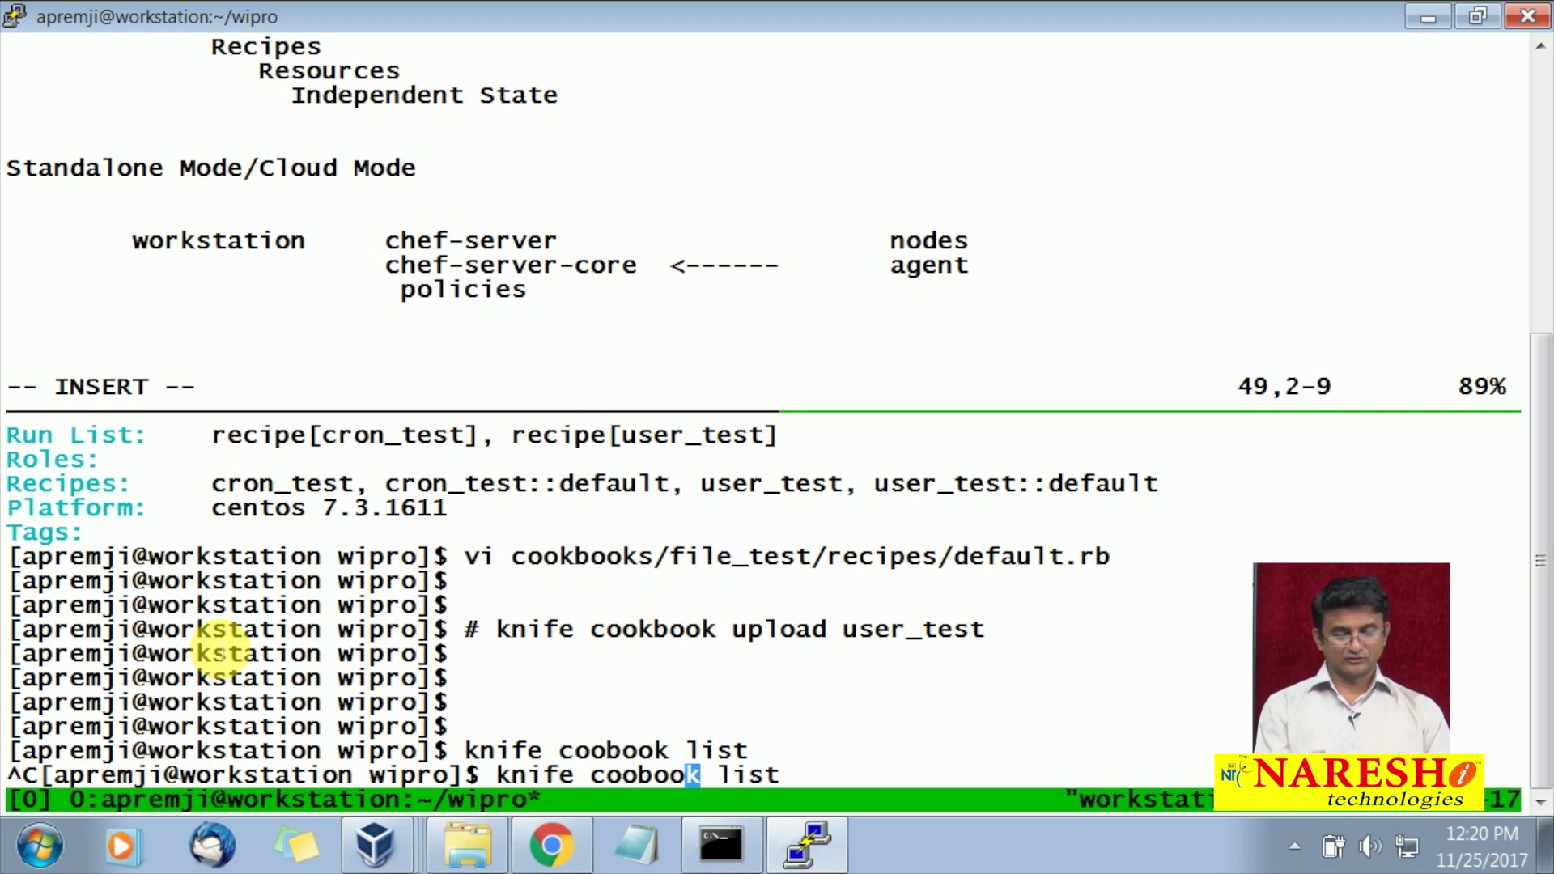
pyautogui.write('k')
pyautogui.press('Return')
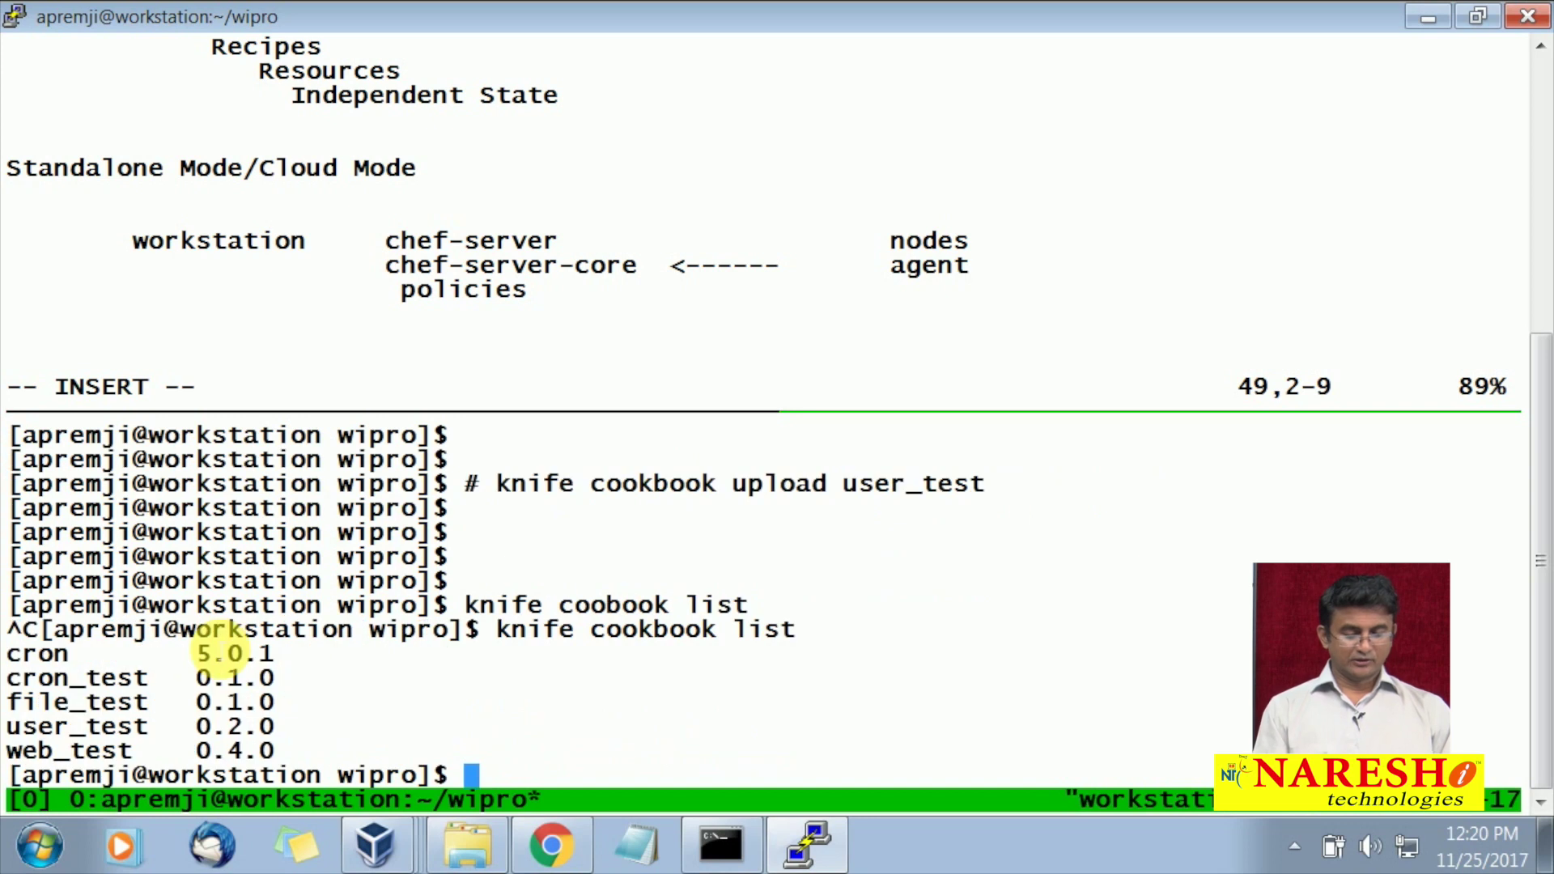
# - Add the file_test cookbook to the node's run list with "knife node run_list add wipro-web01 file_test" and highlight its recipe entry
pyautogui.doubleClick(61, 702)
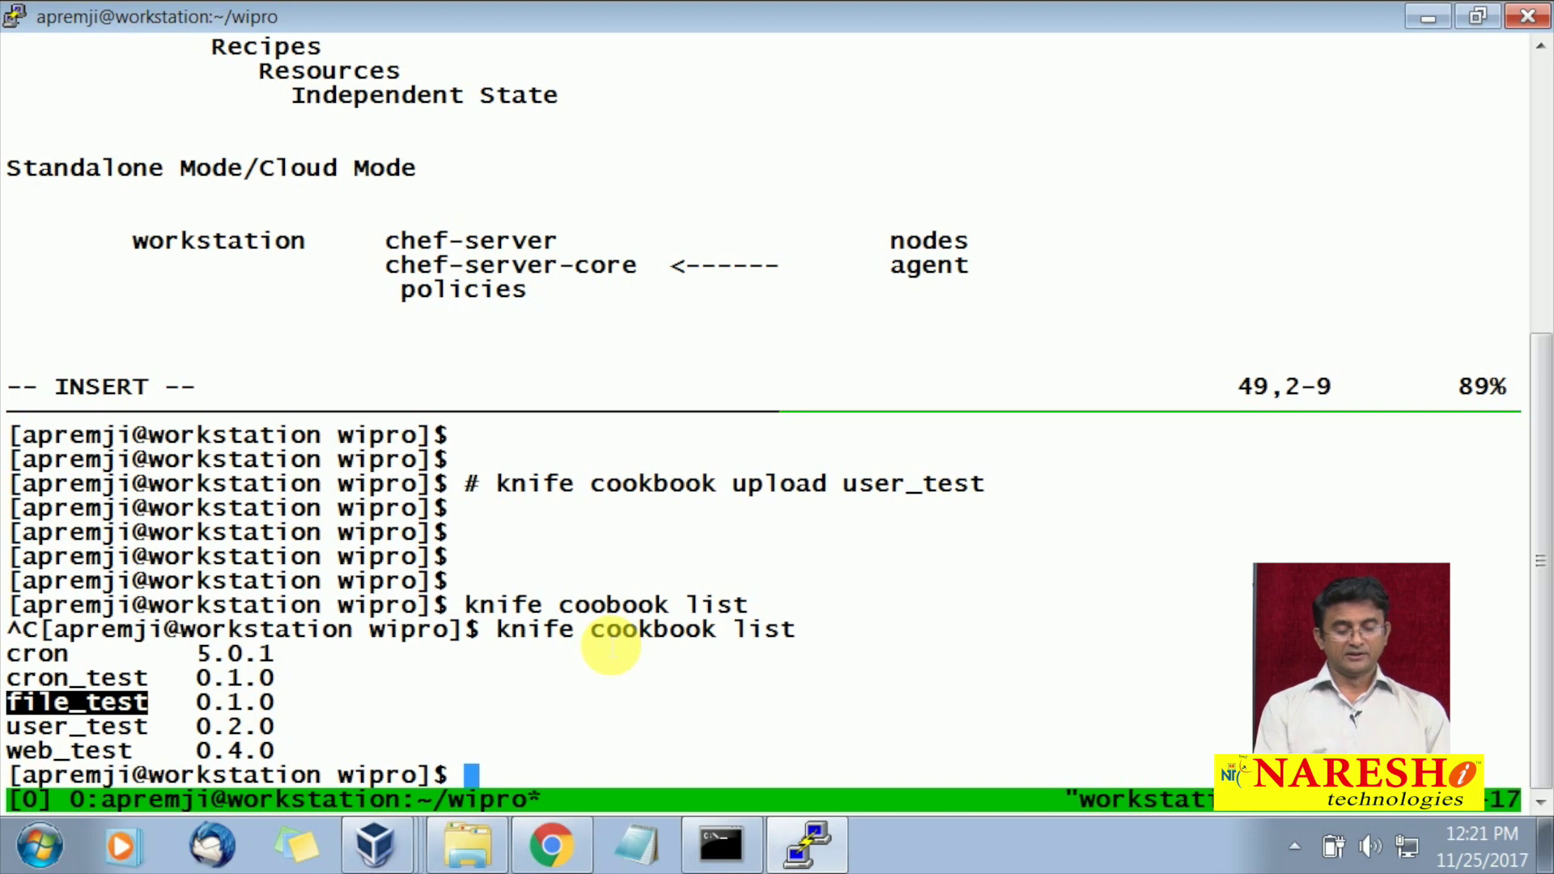
pyautogui.write('knife node ')
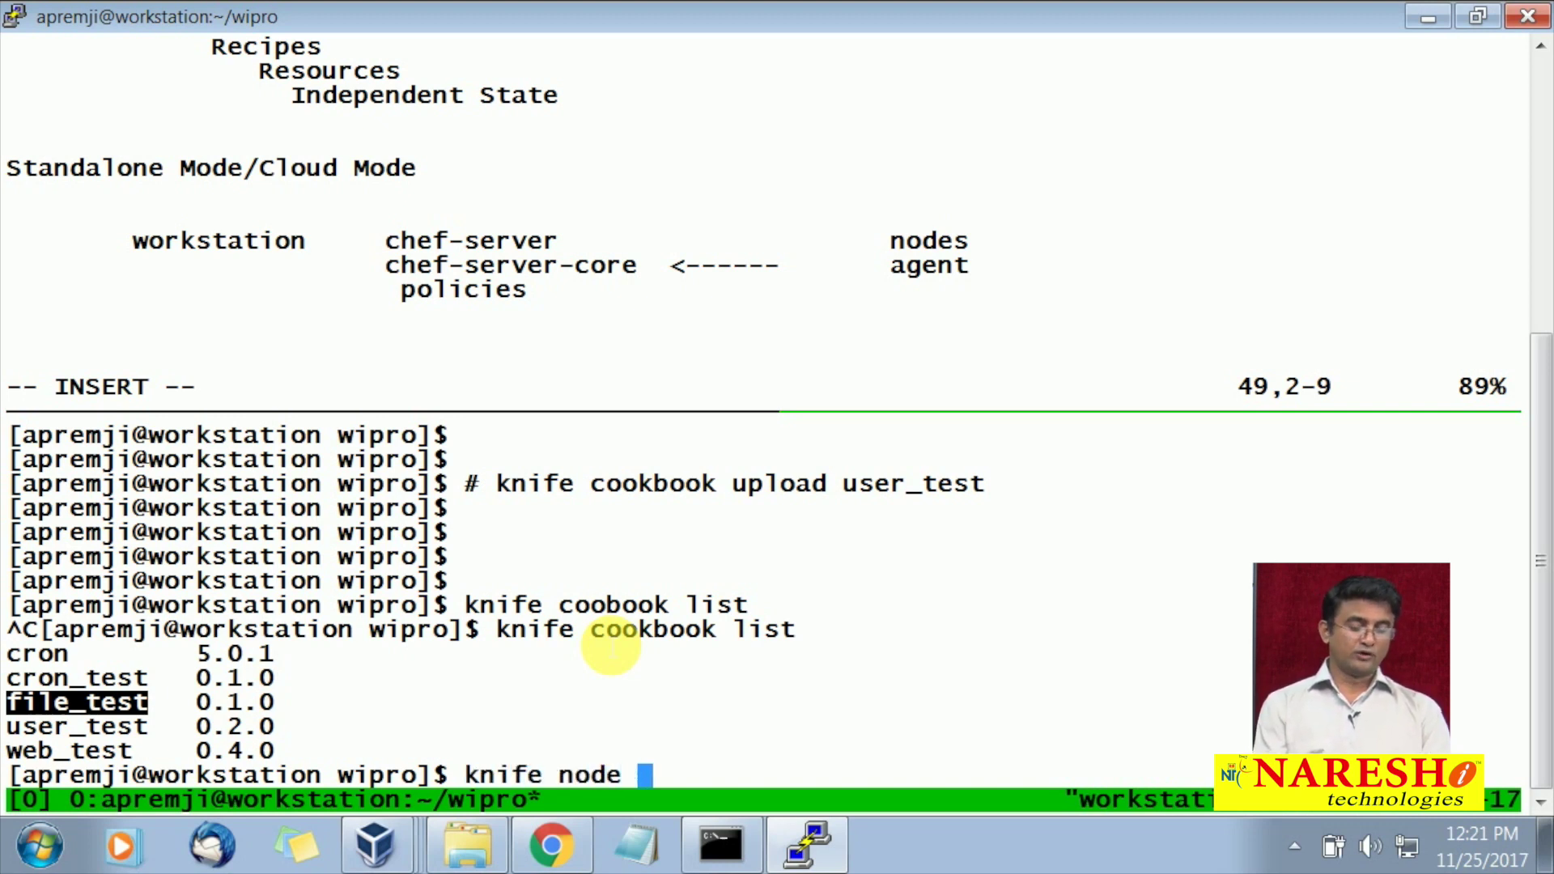
pyautogui.write('c')
pyautogui.press('BackSpace')
pyautogui.write('run_list ')
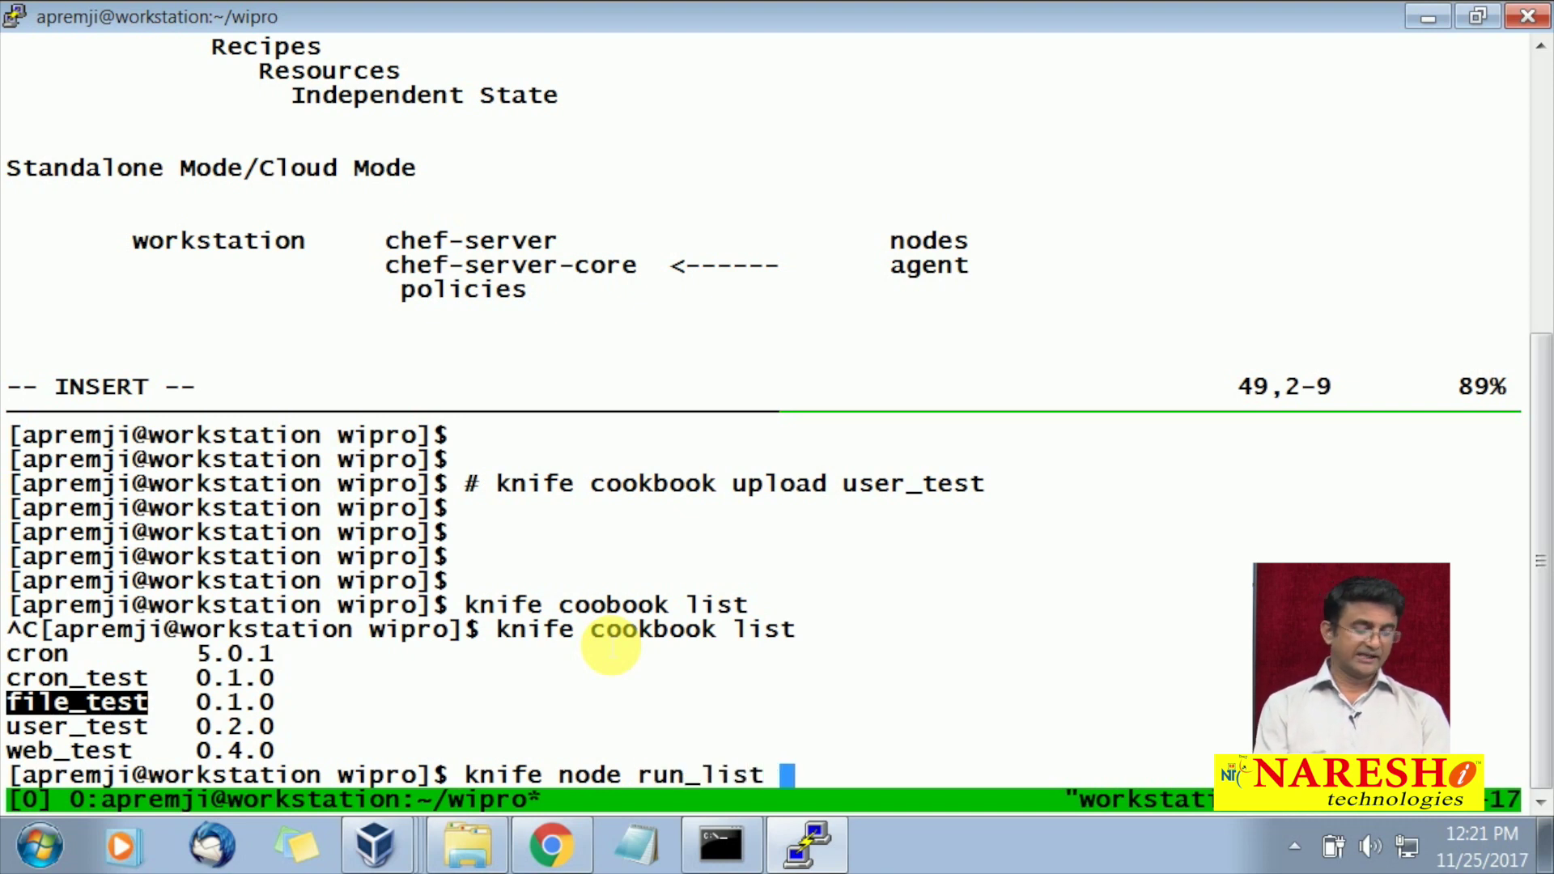
pyautogui.write('add ')
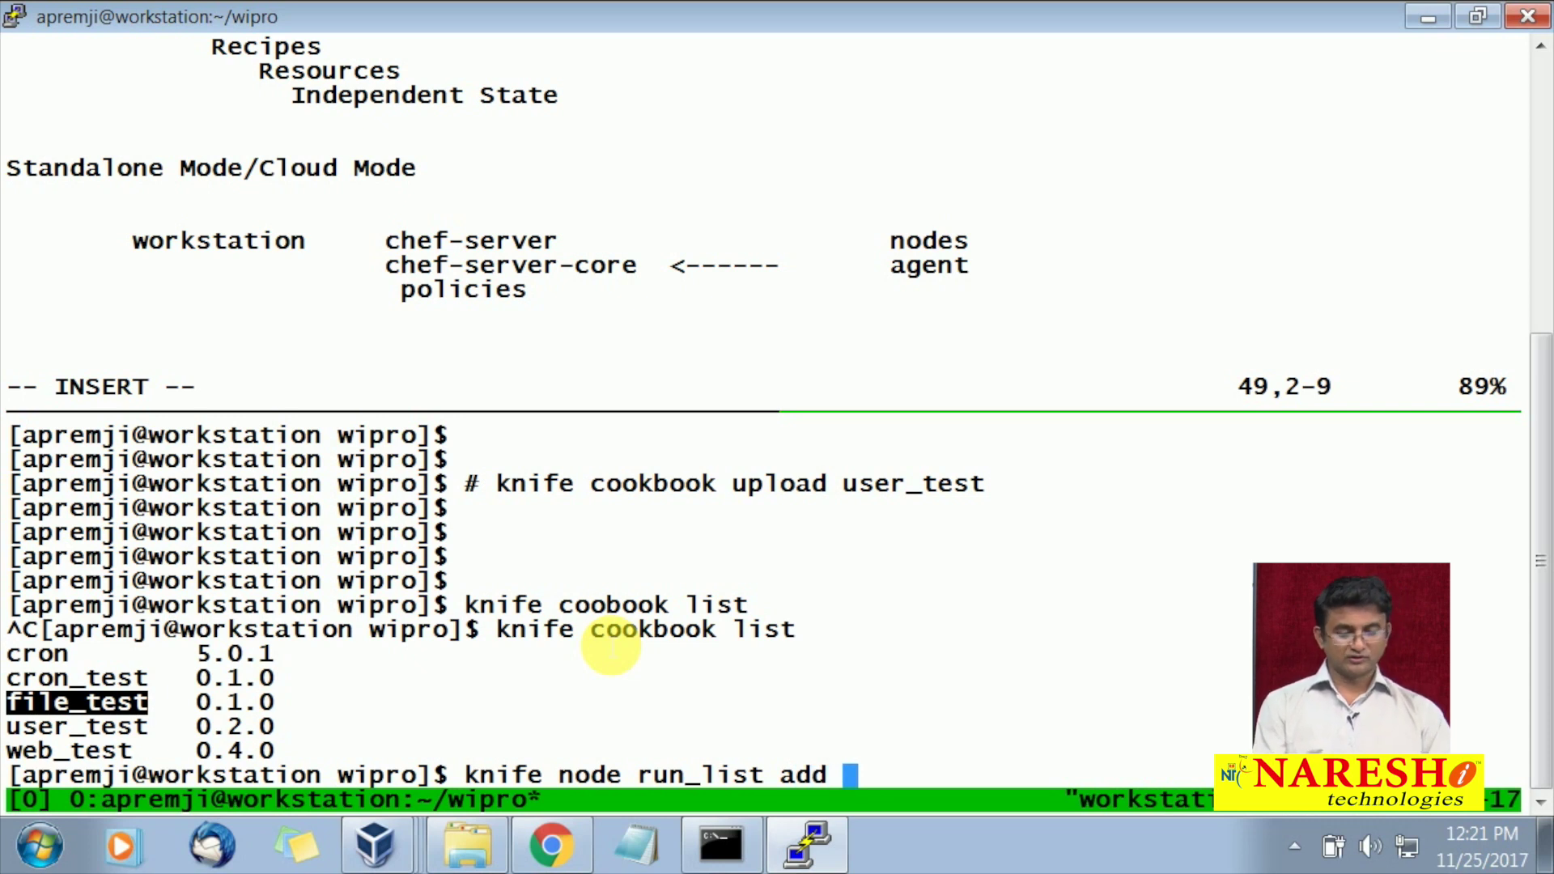
pyautogui.write('wipro-')
pyautogui.write('nod')
pyautogui.press('BackSpace')
pyautogui.press('BackSpace')
pyautogui.press('BackSpace')
pyautogui.write('web01')
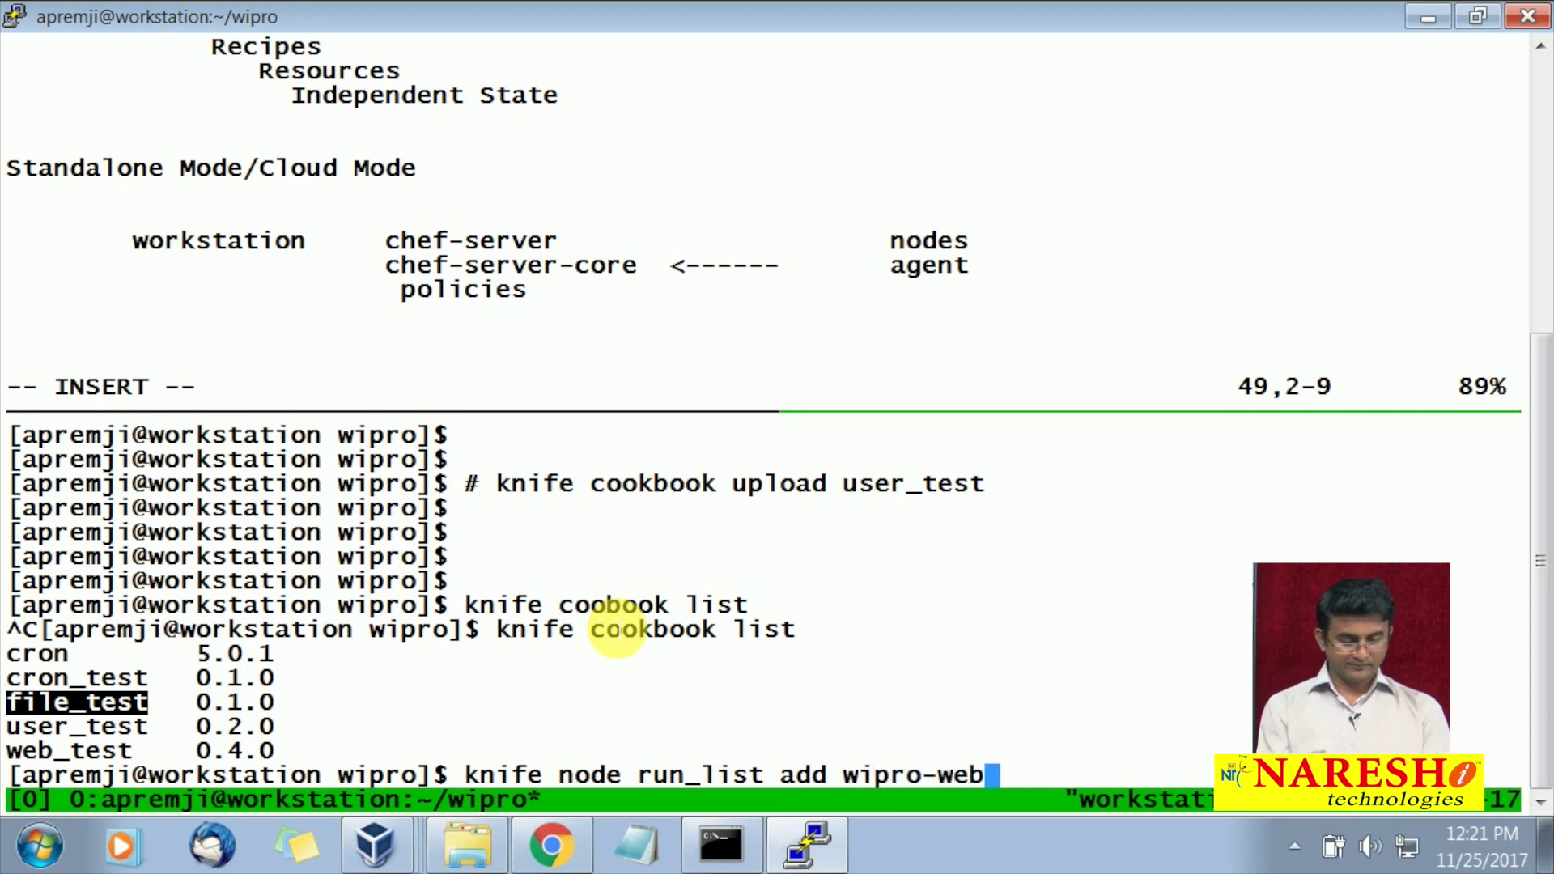
pyautogui.rightClick(617, 631)
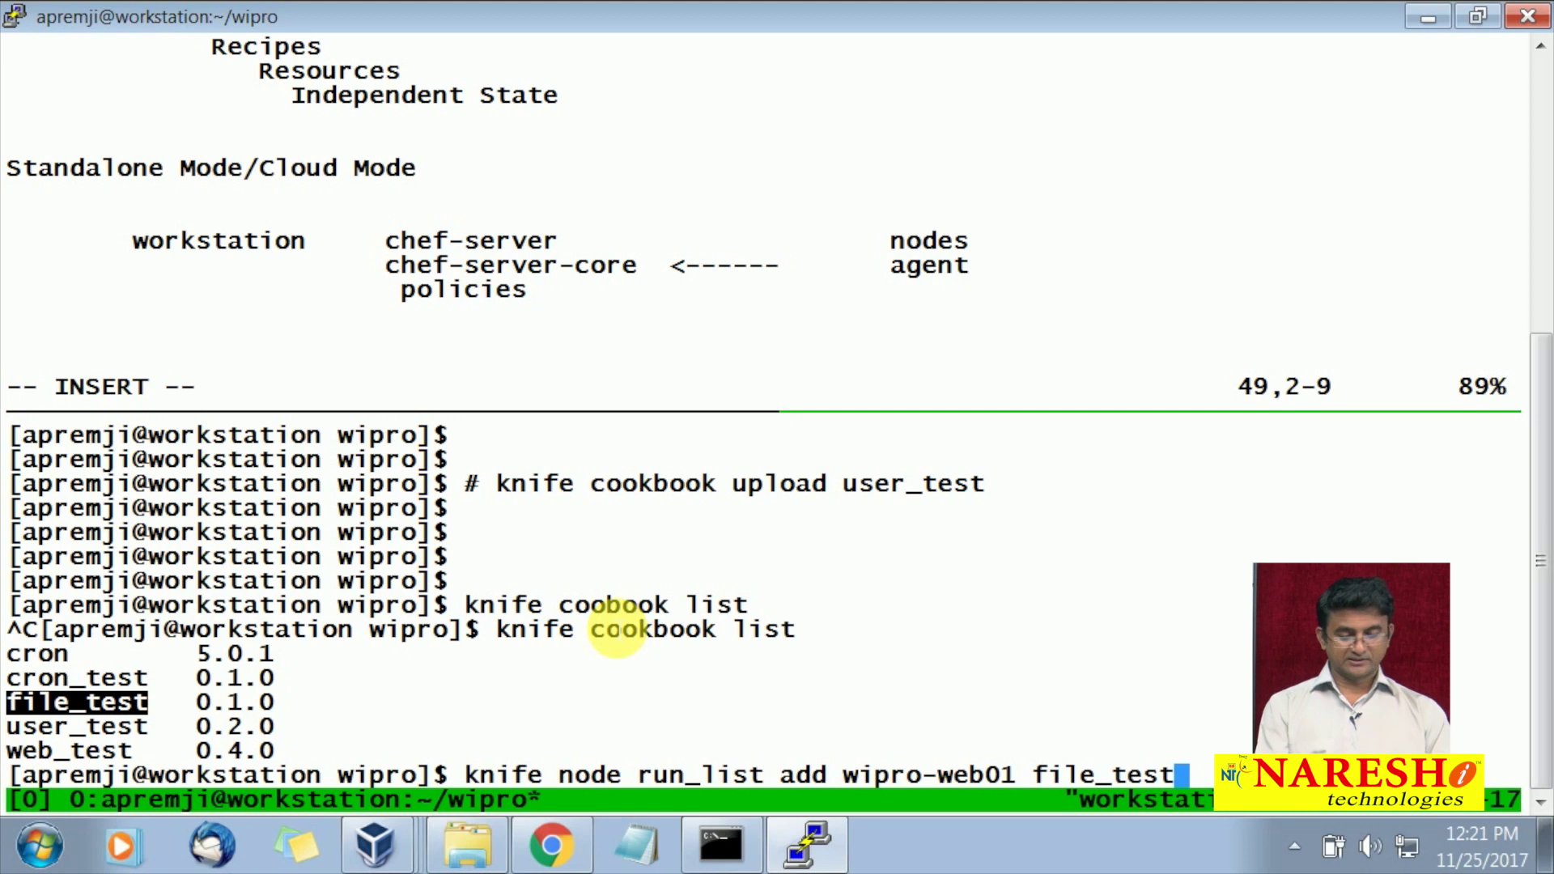
pyautogui.press('Return')
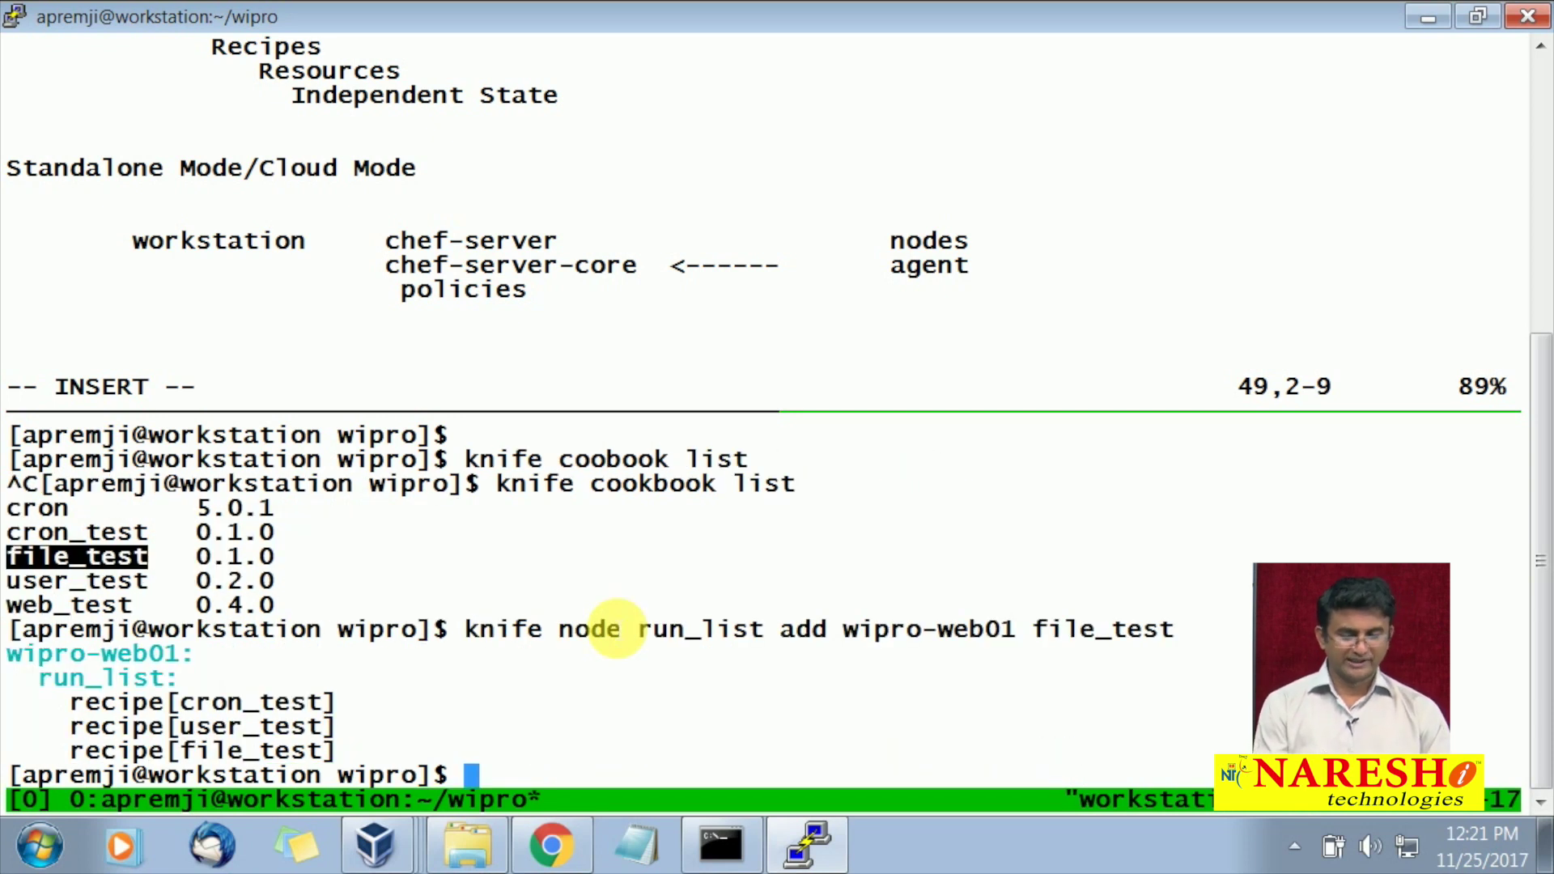
pyautogui.doubleClick(279, 753)
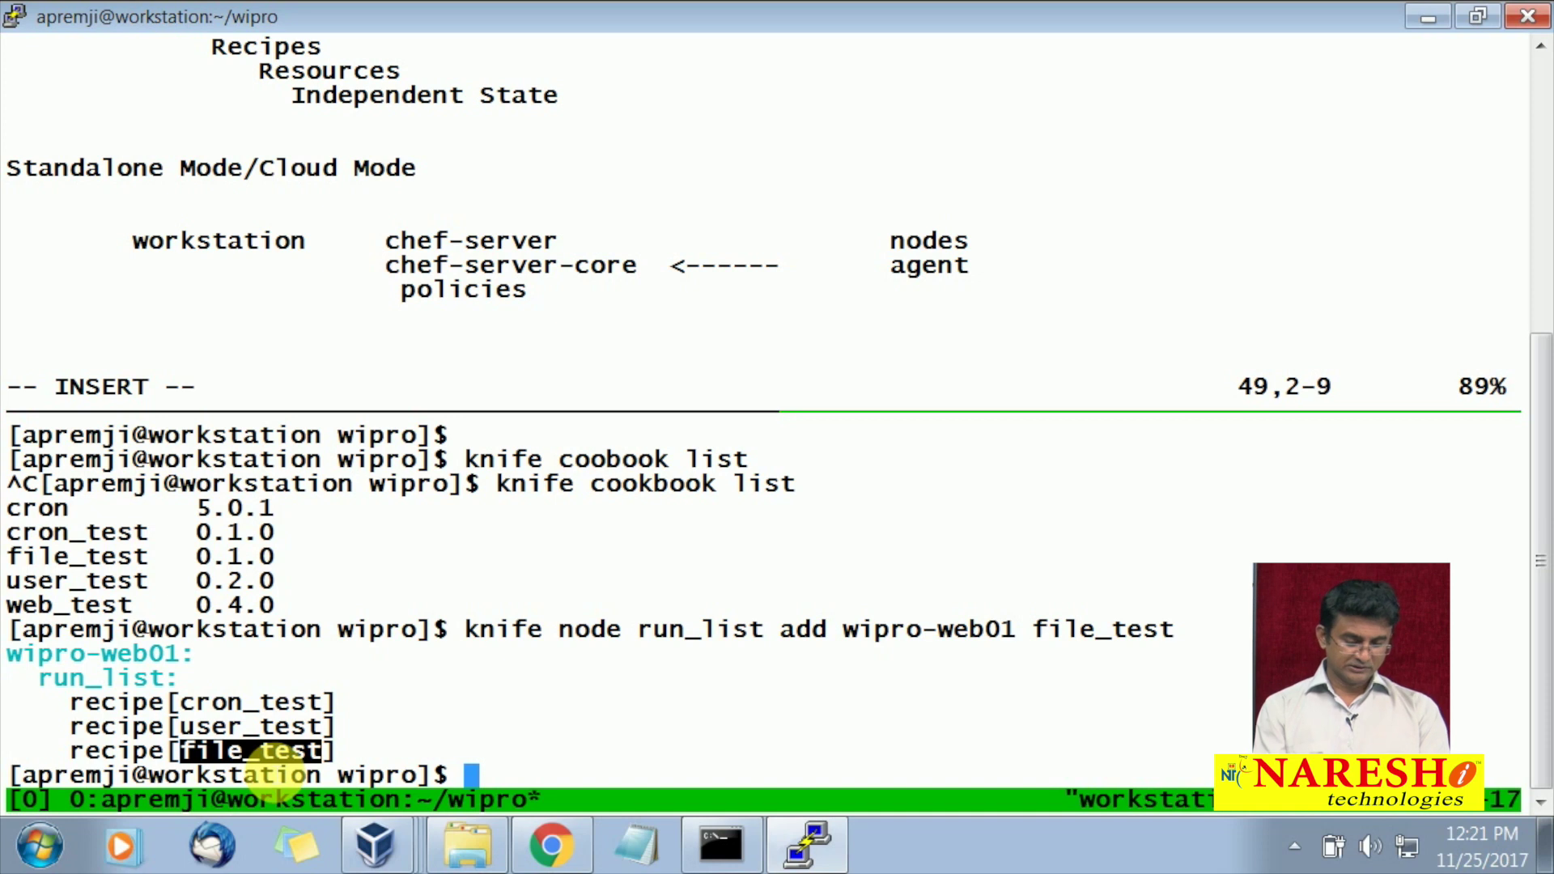
# - Open an SSH session to the node with "ssh 192.168.0.23 -l chefadmin" and enter the account password
pyautogui.write('ssh ')
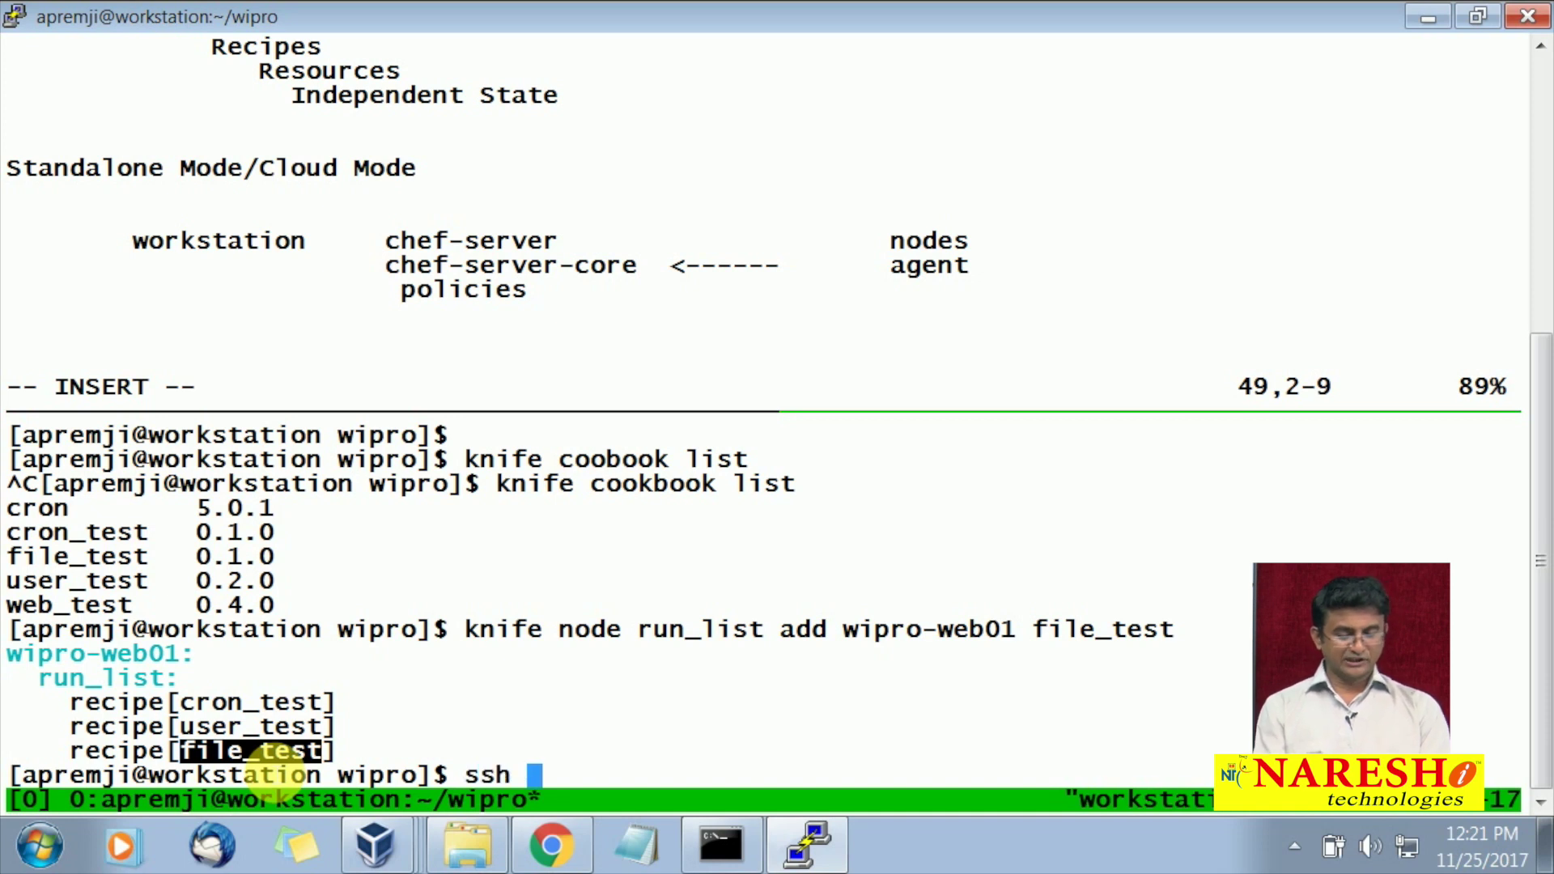
pyautogui.write('192.16')
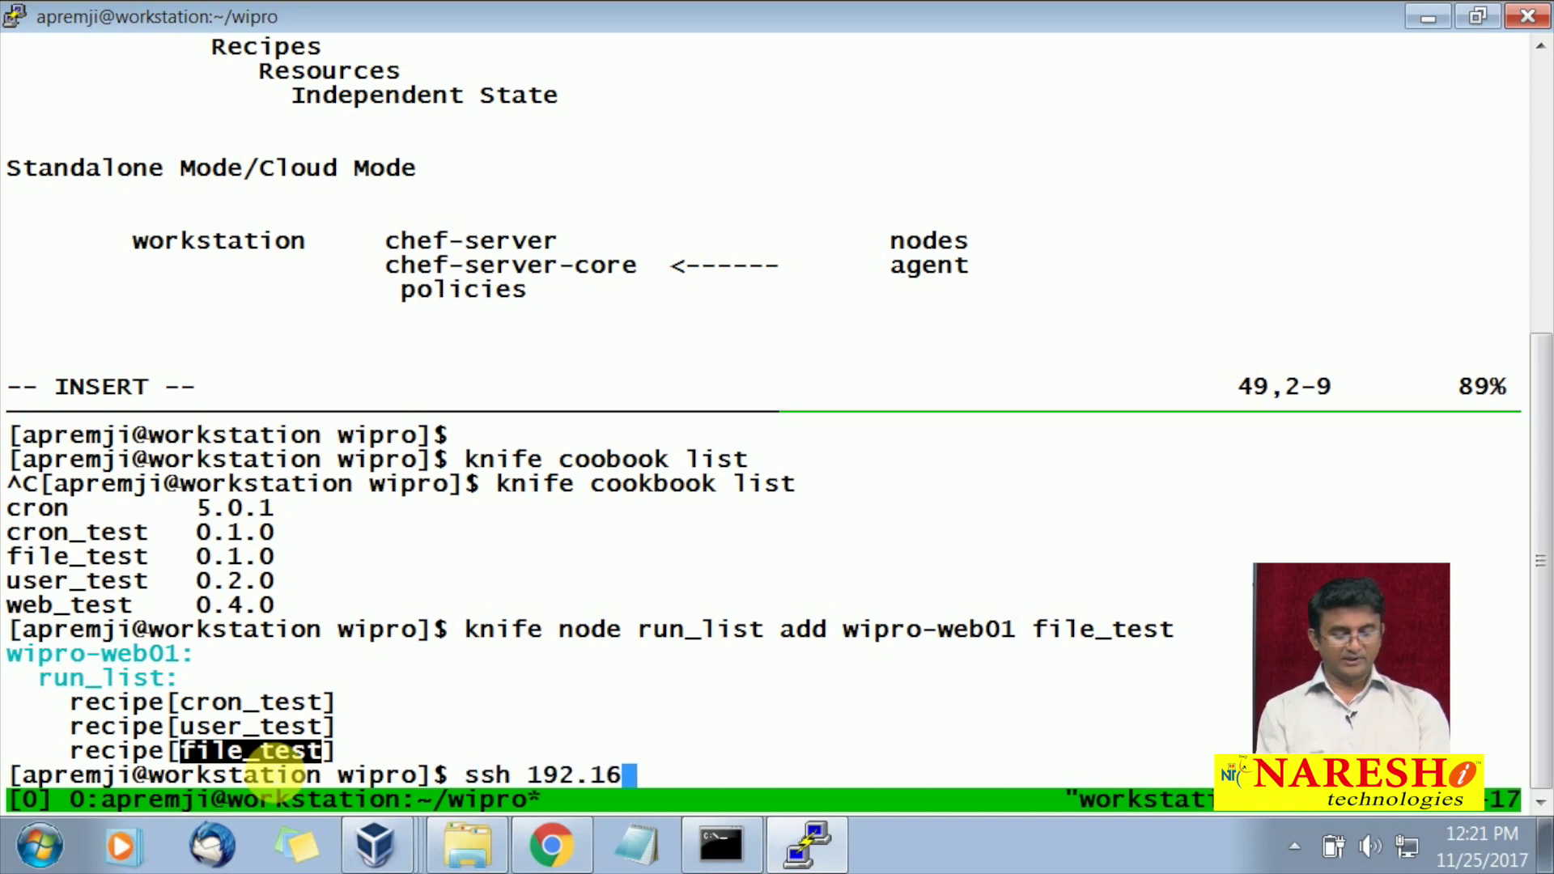
pyautogui.write('8.0.2')
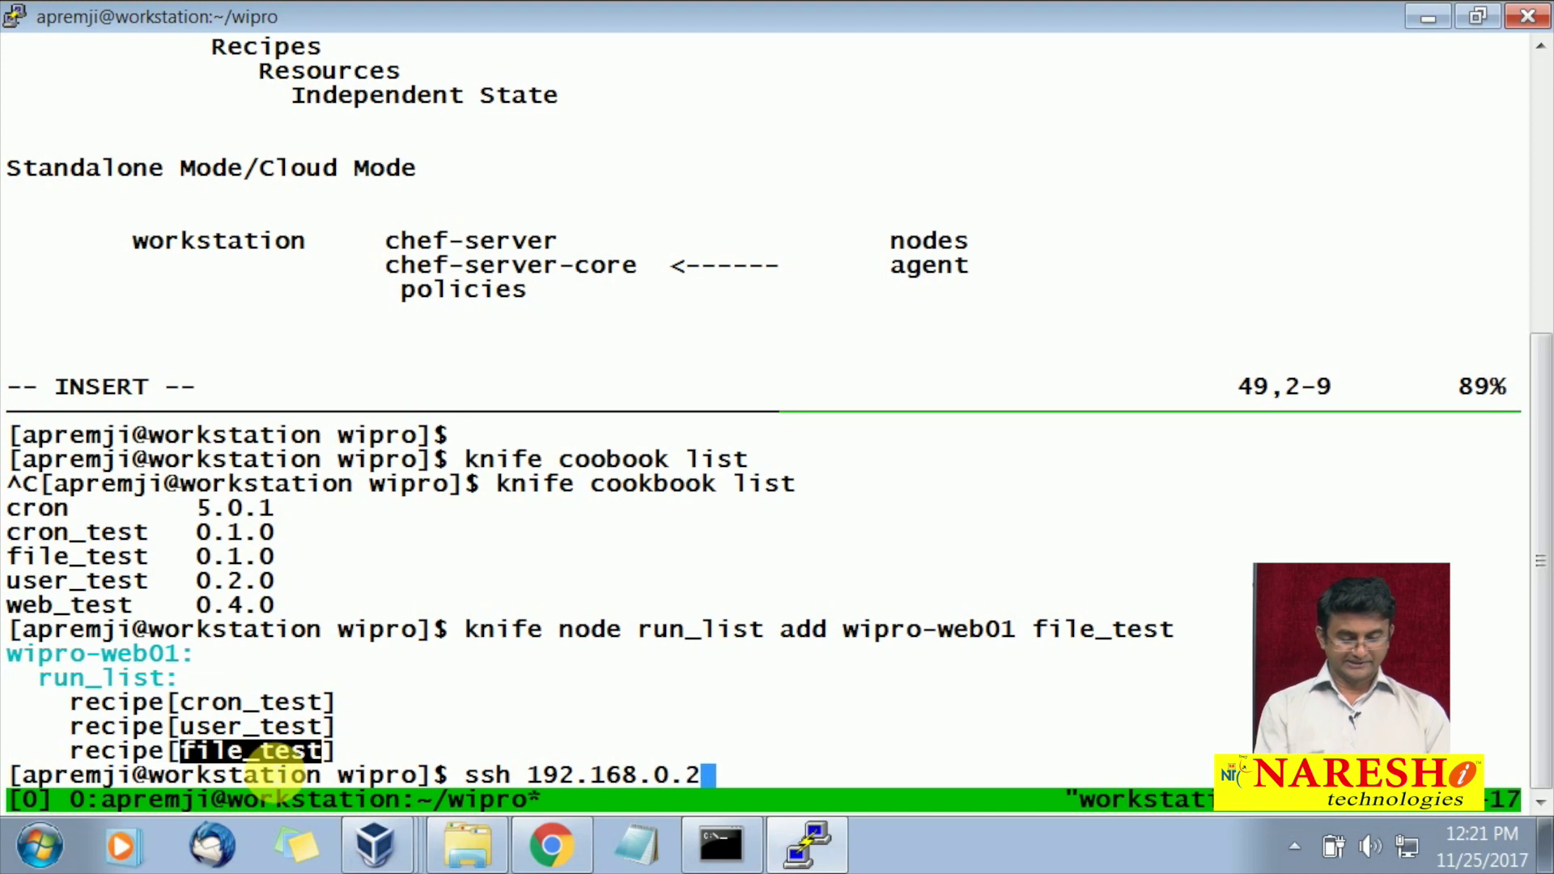
pyautogui.write('3 -l ')
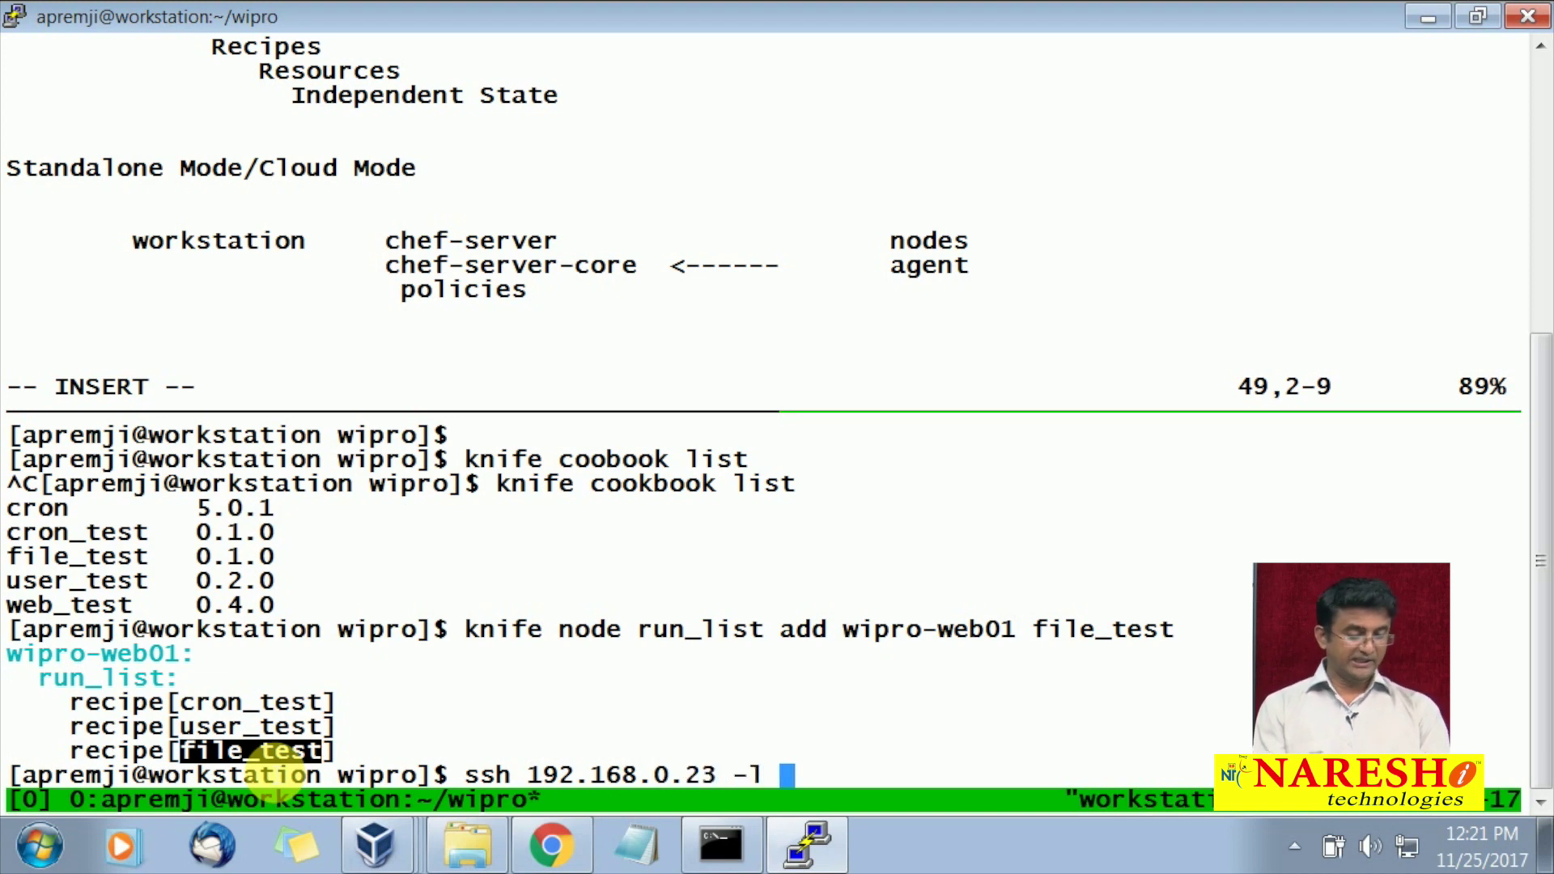
pyautogui.write('chefadmin')
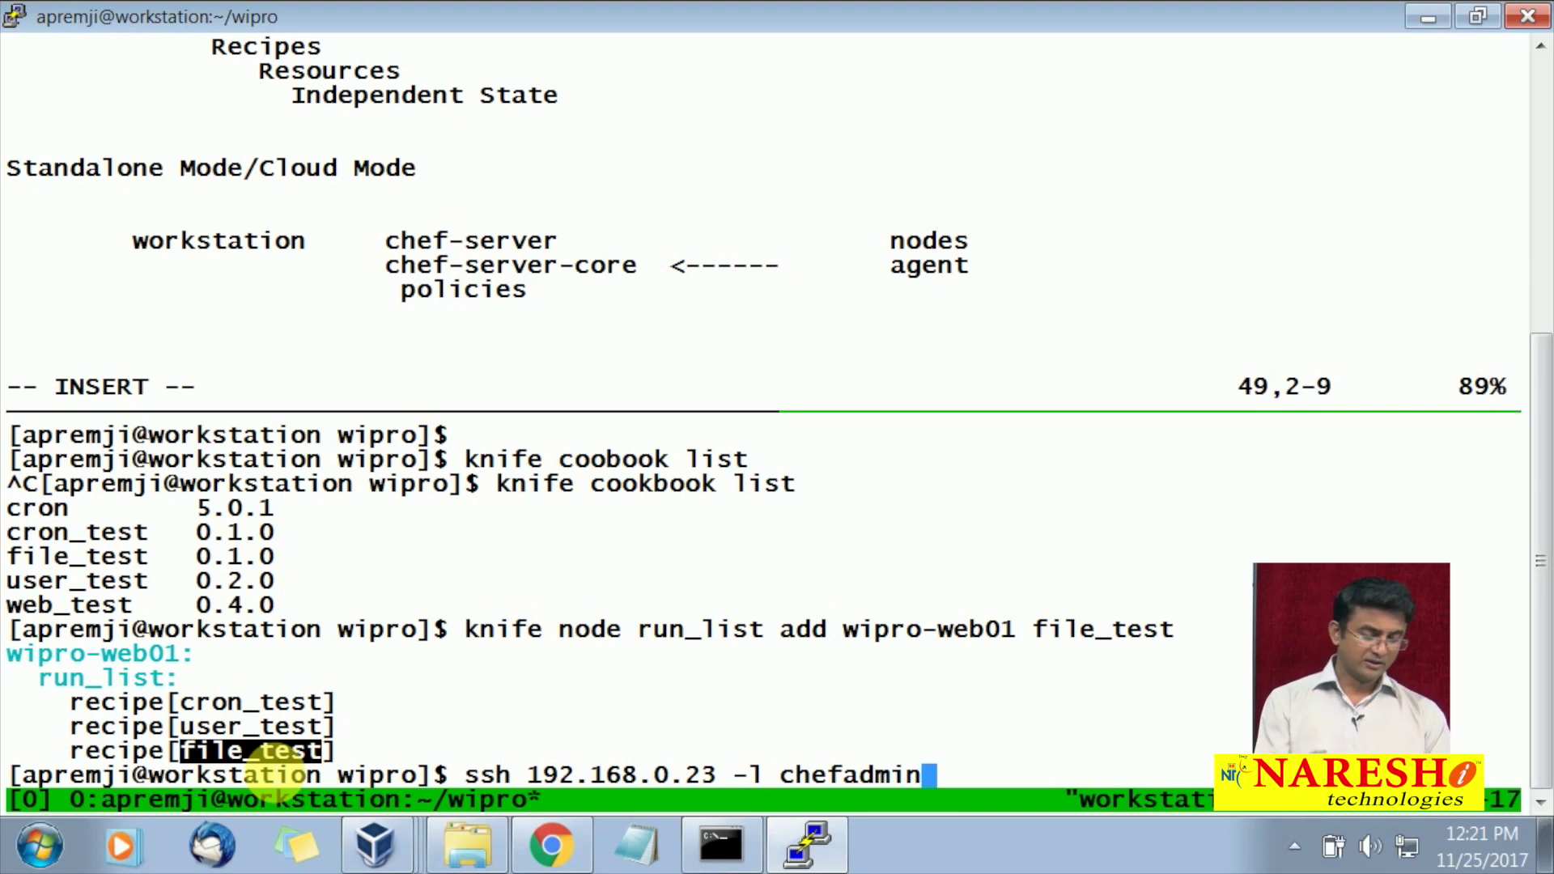
pyautogui.press('Return')
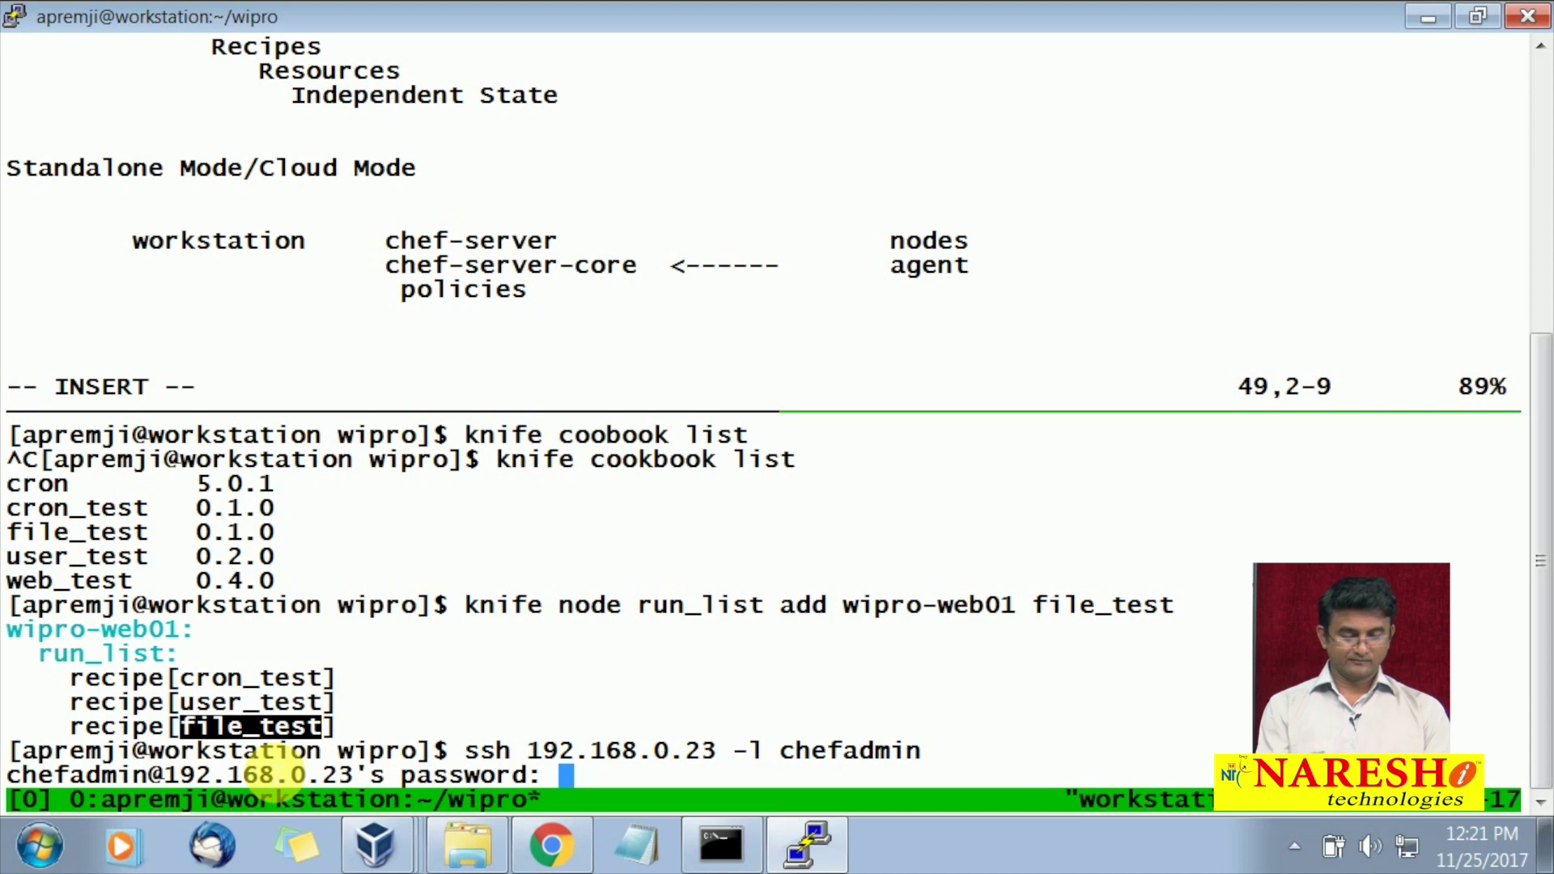
pyautogui.press('Return')
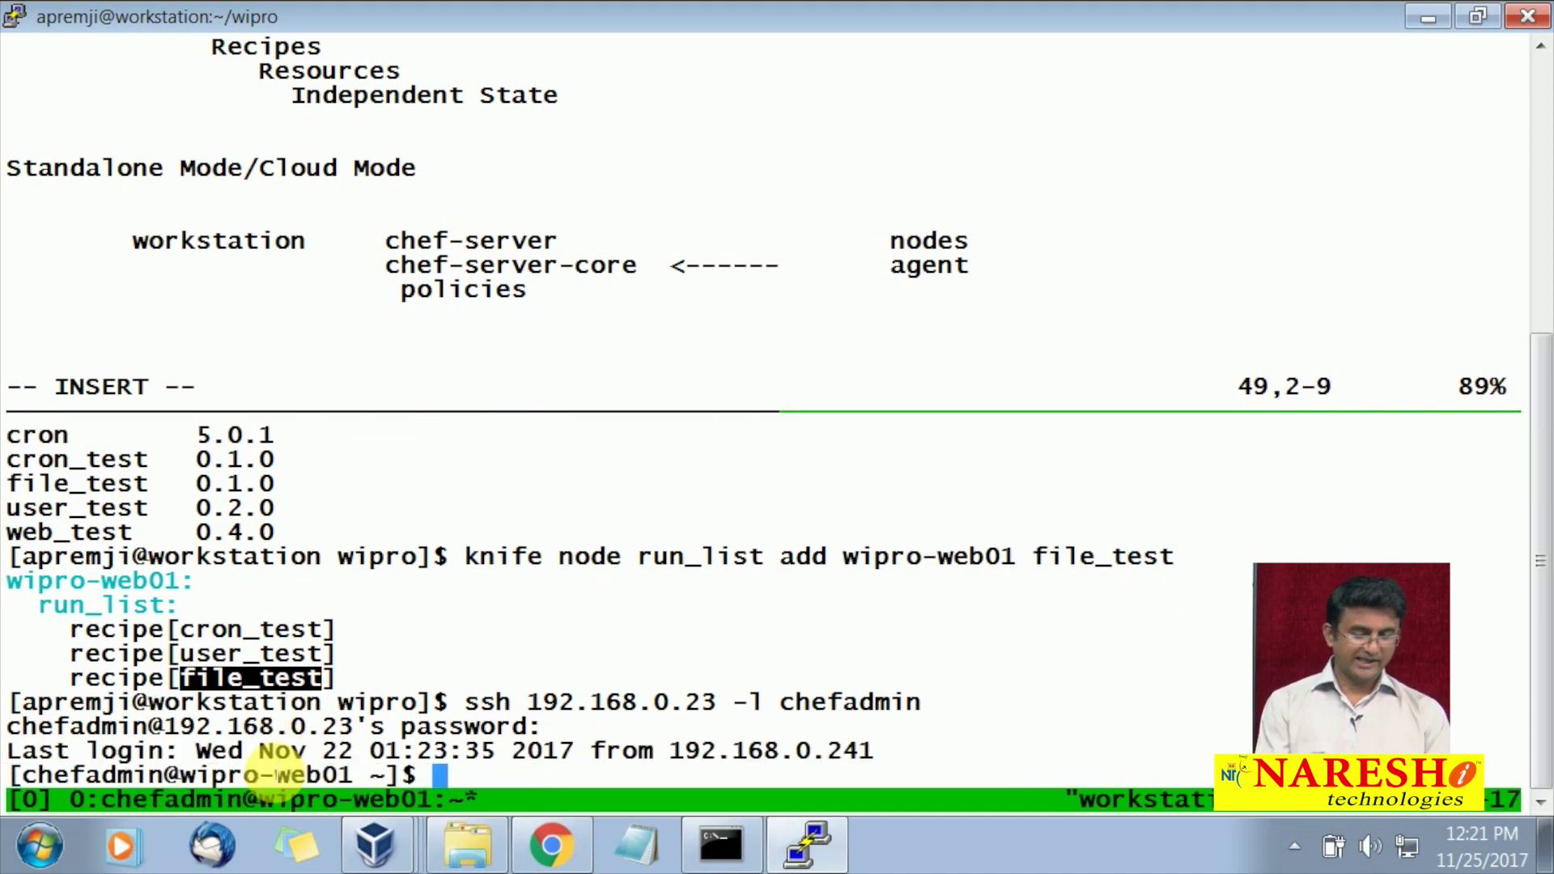
# - Leave a few blank prompt lines and list the existing file's details on the node with "ls -l /tmp/dummy.txt"
pyautogui.press('Return')
pyautogui.press('Return')
pyautogui.press('Return')
pyautogui.write('ls -l /tmp/')
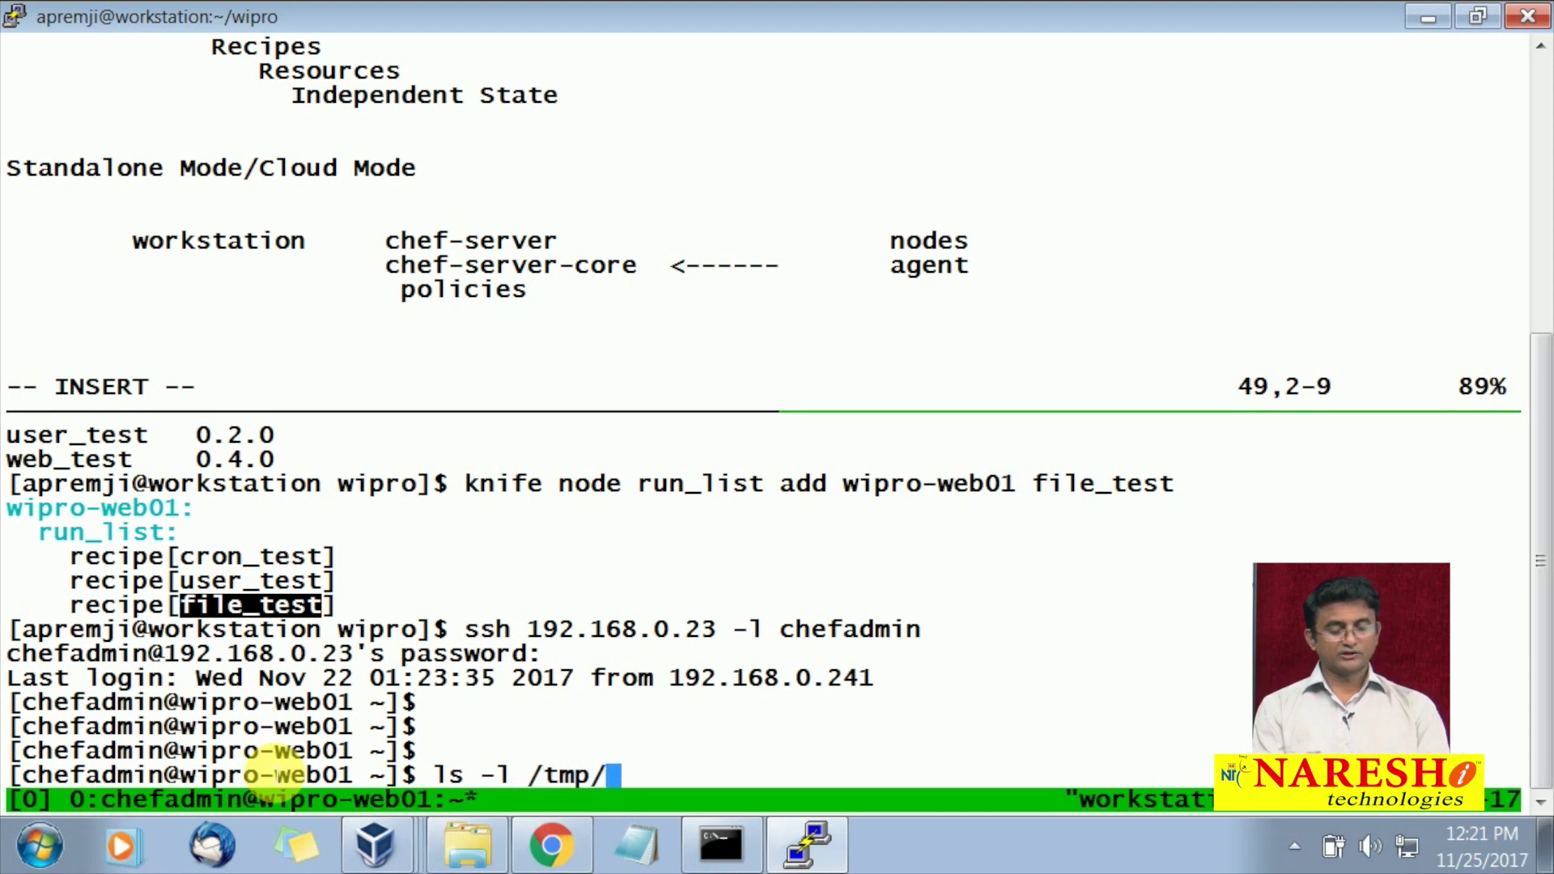
pyautogui.write('dummy.txt')
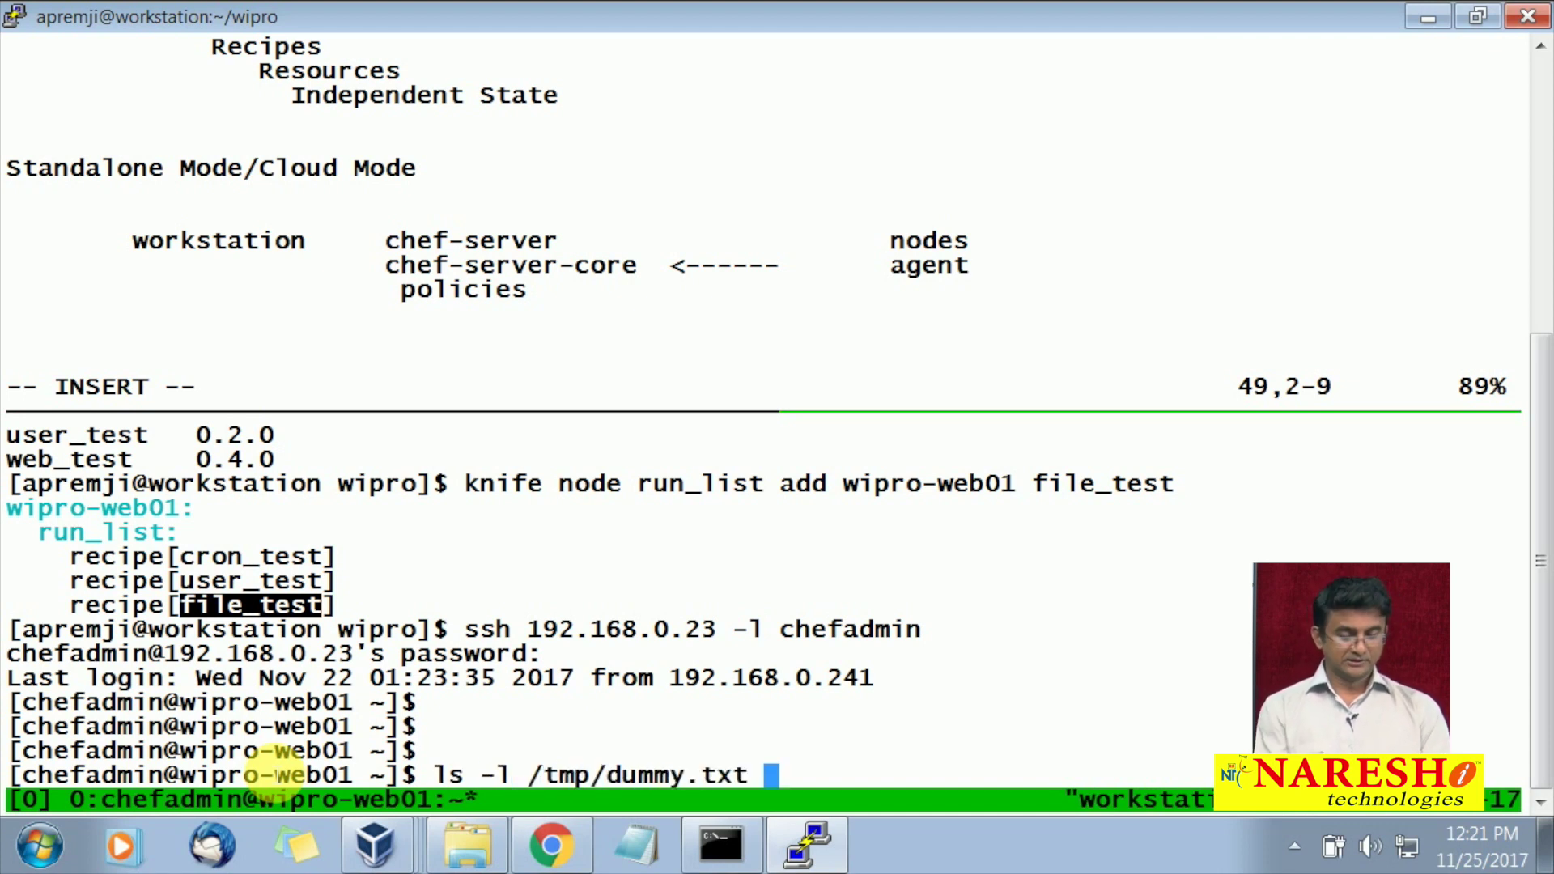
pyautogui.press('Return')
pyautogui.press('Return')
# - Try to delete the file by reworking the recalled listing command into "sudo rm /tmp/dummy.txt"
pyautogui.press('Up')
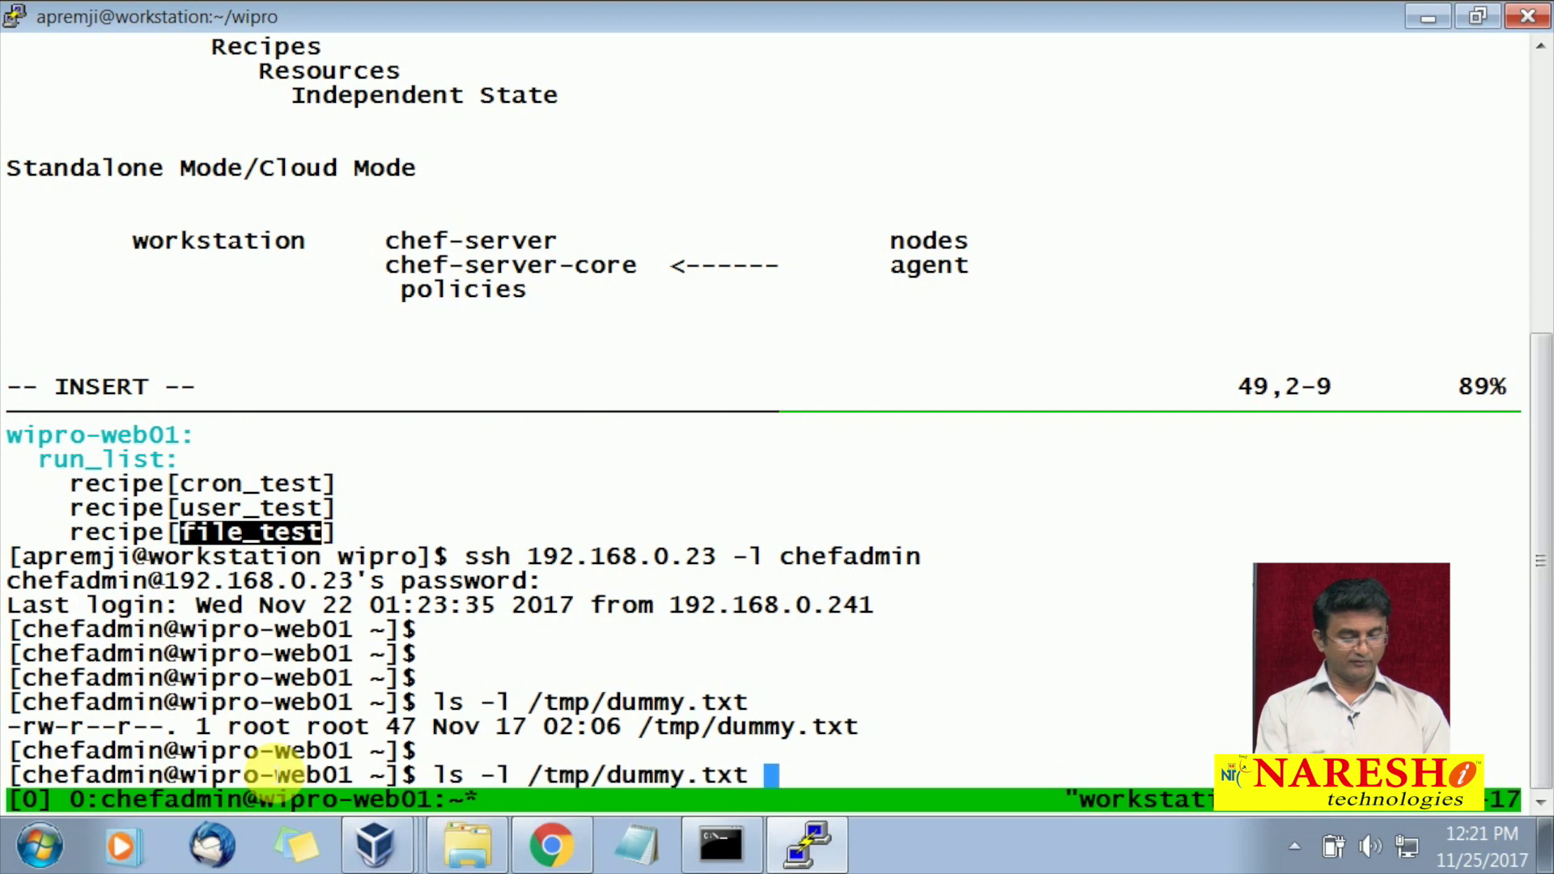
pyautogui.press('Left')
pyautogui.press('Left')
pyautogui.press('Left')
pyautogui.press('Left')
pyautogui.press('Left')
pyautogui.press('Left')
pyautogui.press('Left')
pyautogui.press('Left')
pyautogui.press('Left')
pyautogui.press('Left')
pyautogui.press('Left')
pyautogui.press('Left')
pyautogui.press('Left')
pyautogui.press('Left')
pyautogui.press('Left')
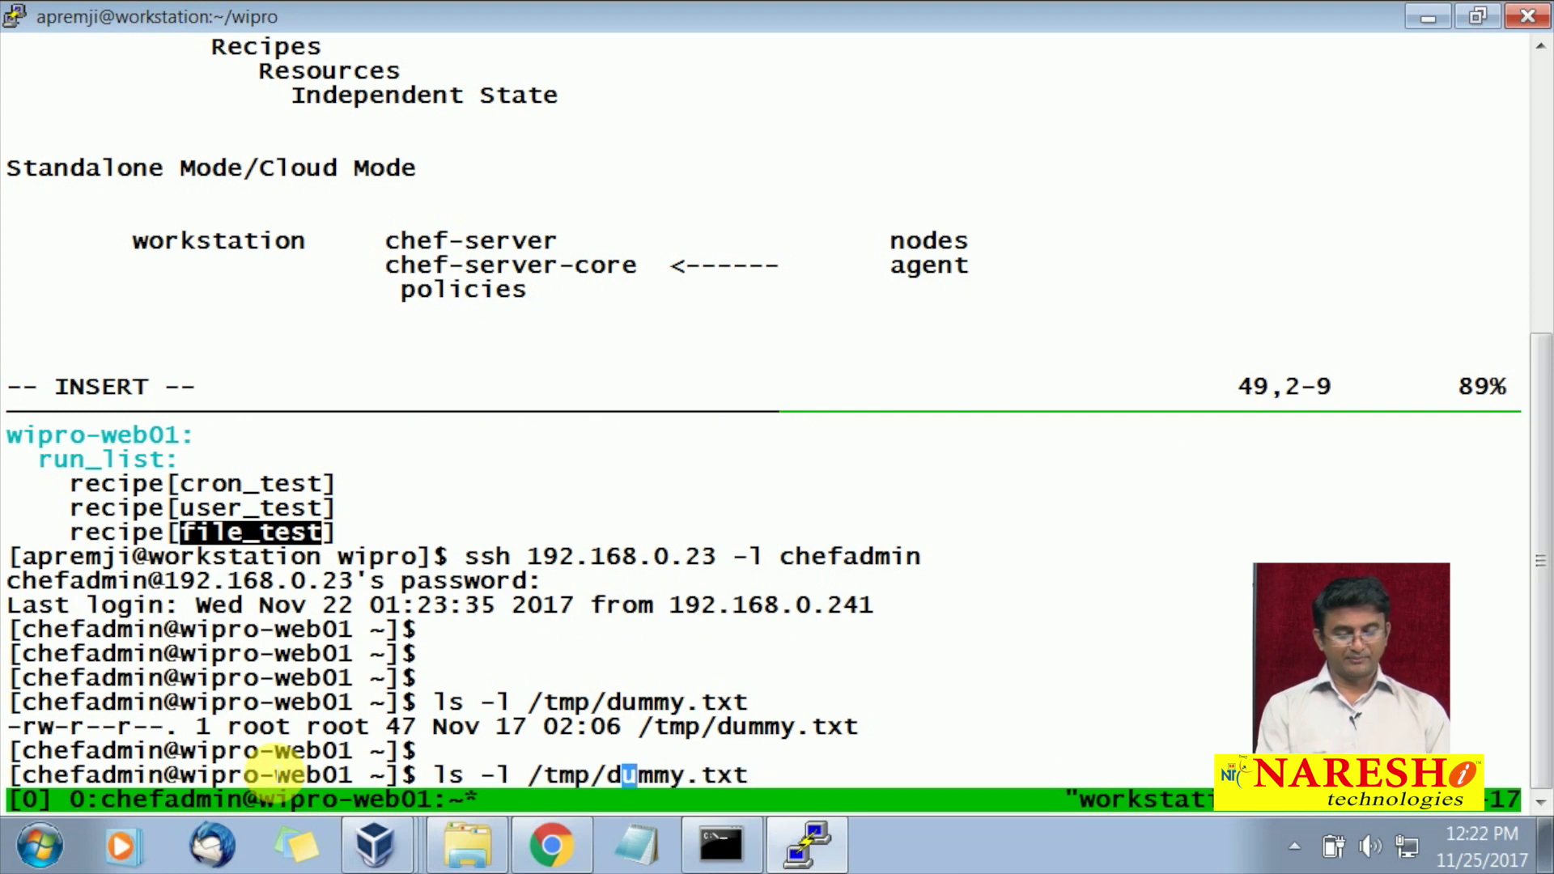
pyautogui.press('BackSpace')
pyautogui.press('BackSpace')
pyautogui.press('BackSpace')
pyautogui.press('BackSpace')
pyautogui.press('BackSpace')
pyautogui.press('BackSpace')
pyautogui.write('sudo rm')
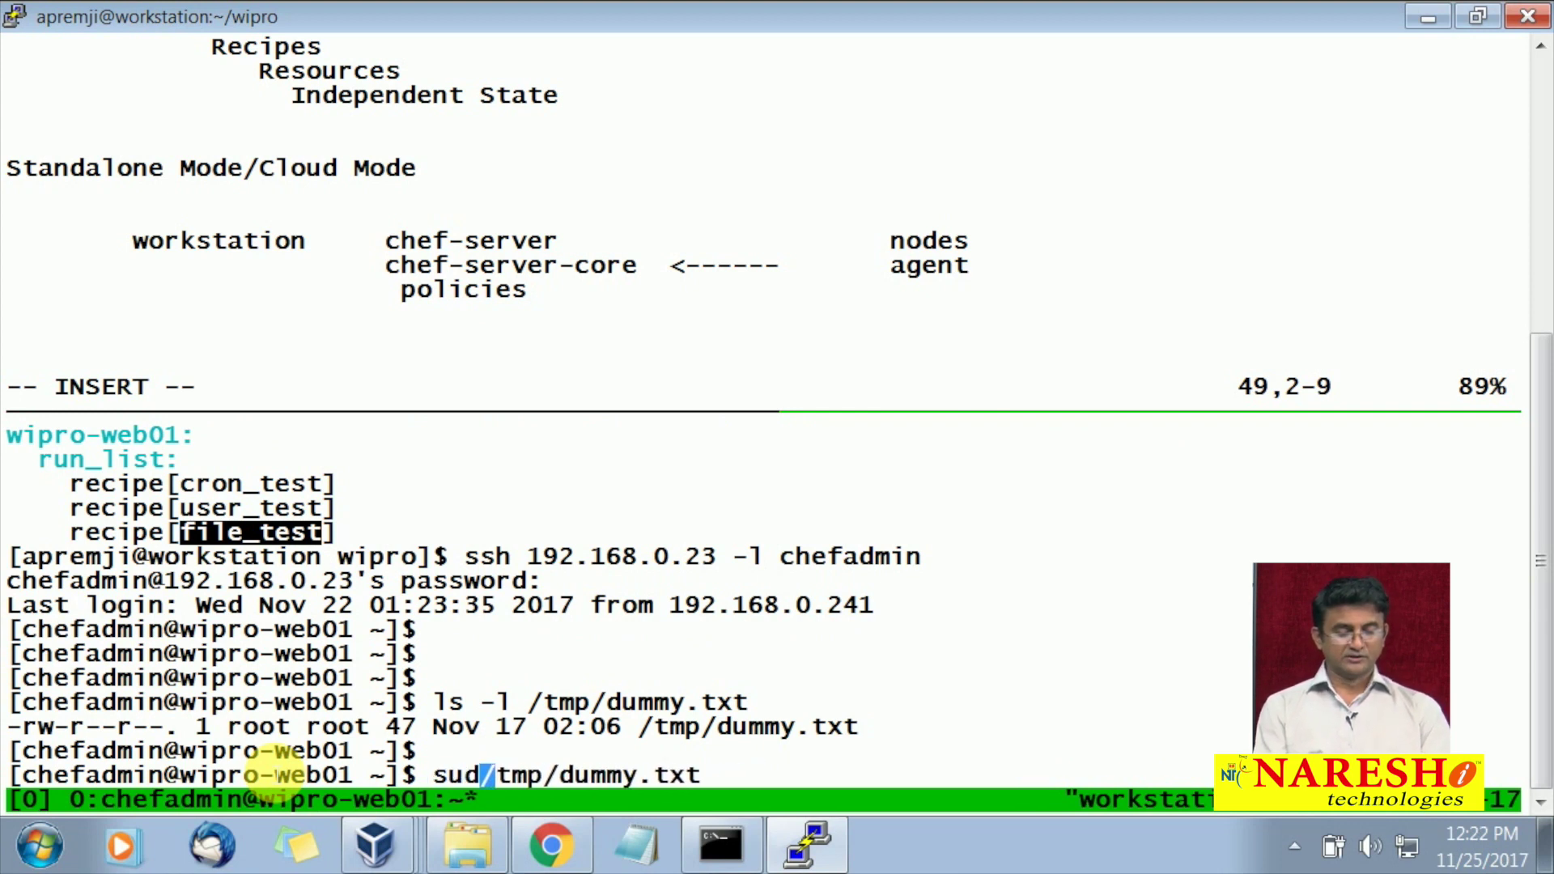
pyautogui.press('Return')
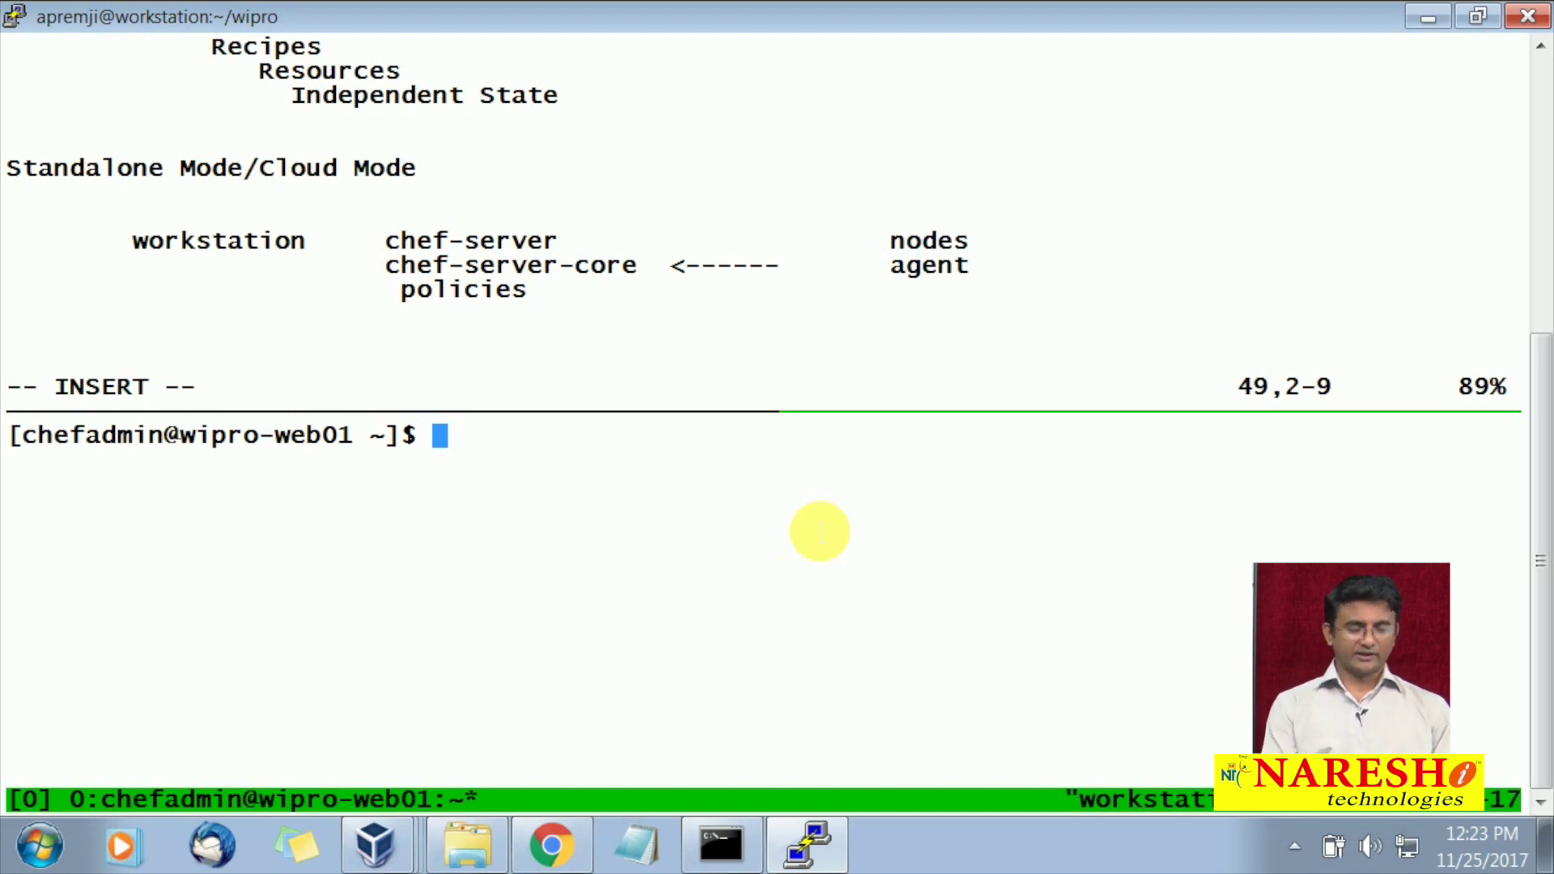
# - Check again that the file is on the node by running "ls -l /tmp/dummy.txt" at the cleared prompt
pyautogui.write('ls -l /tmp/')
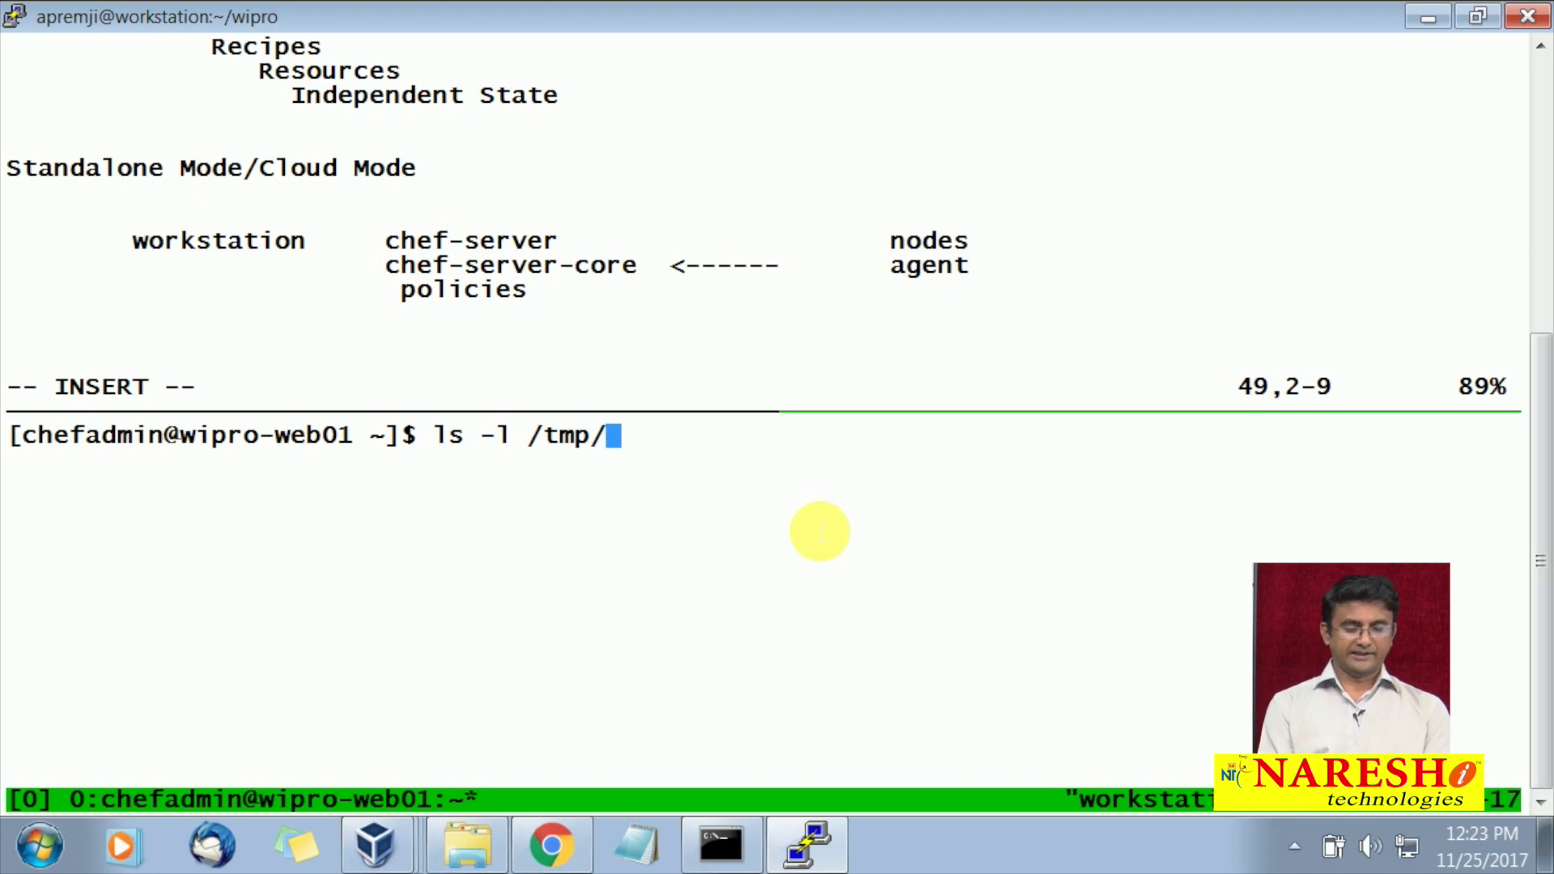
pyautogui.write('du')
pyautogui.press('Tab')
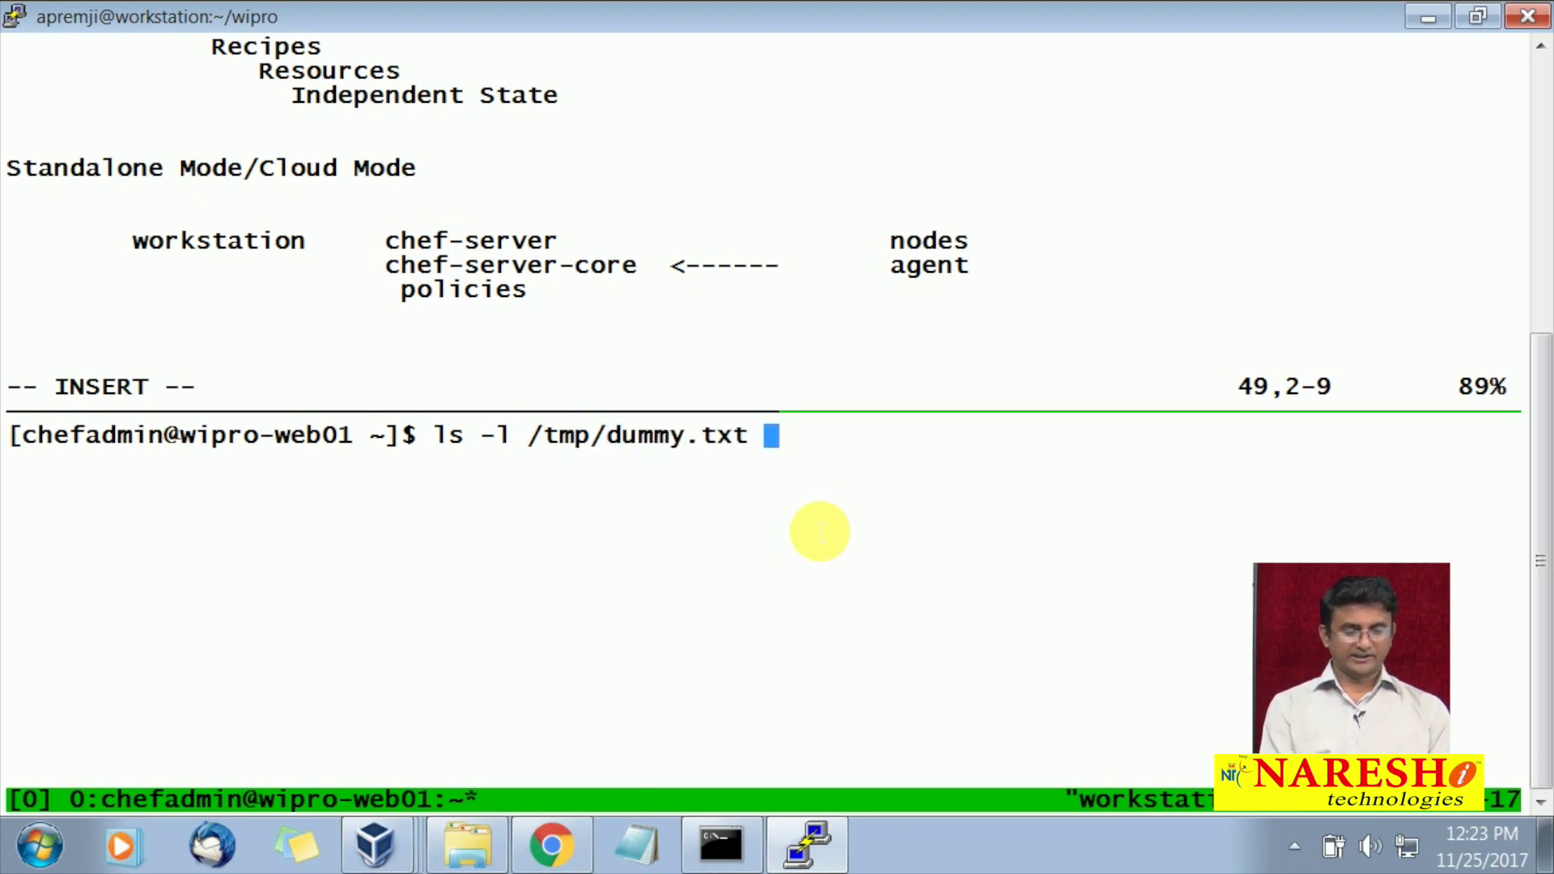
pyautogui.press('Return')
pyautogui.press('Return')
pyautogui.press('Return')
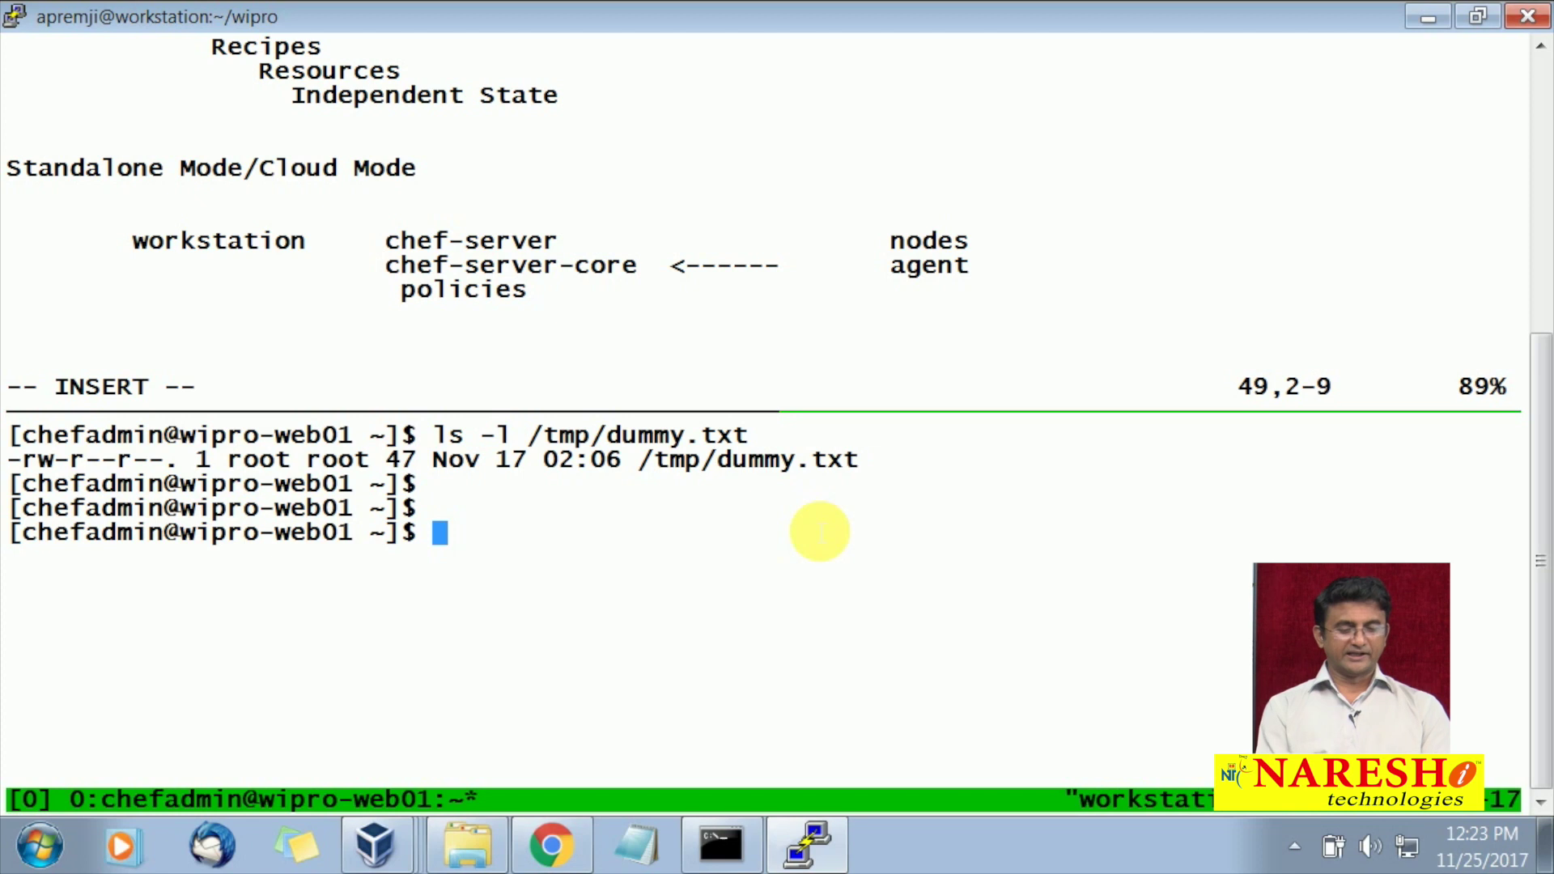
# - Delete the file from the node with "sudo rm /tmp/dummy.txt", entering the sudo password
pyautogui.write('sudo rm -')
pyautogui.press('BackSpace')
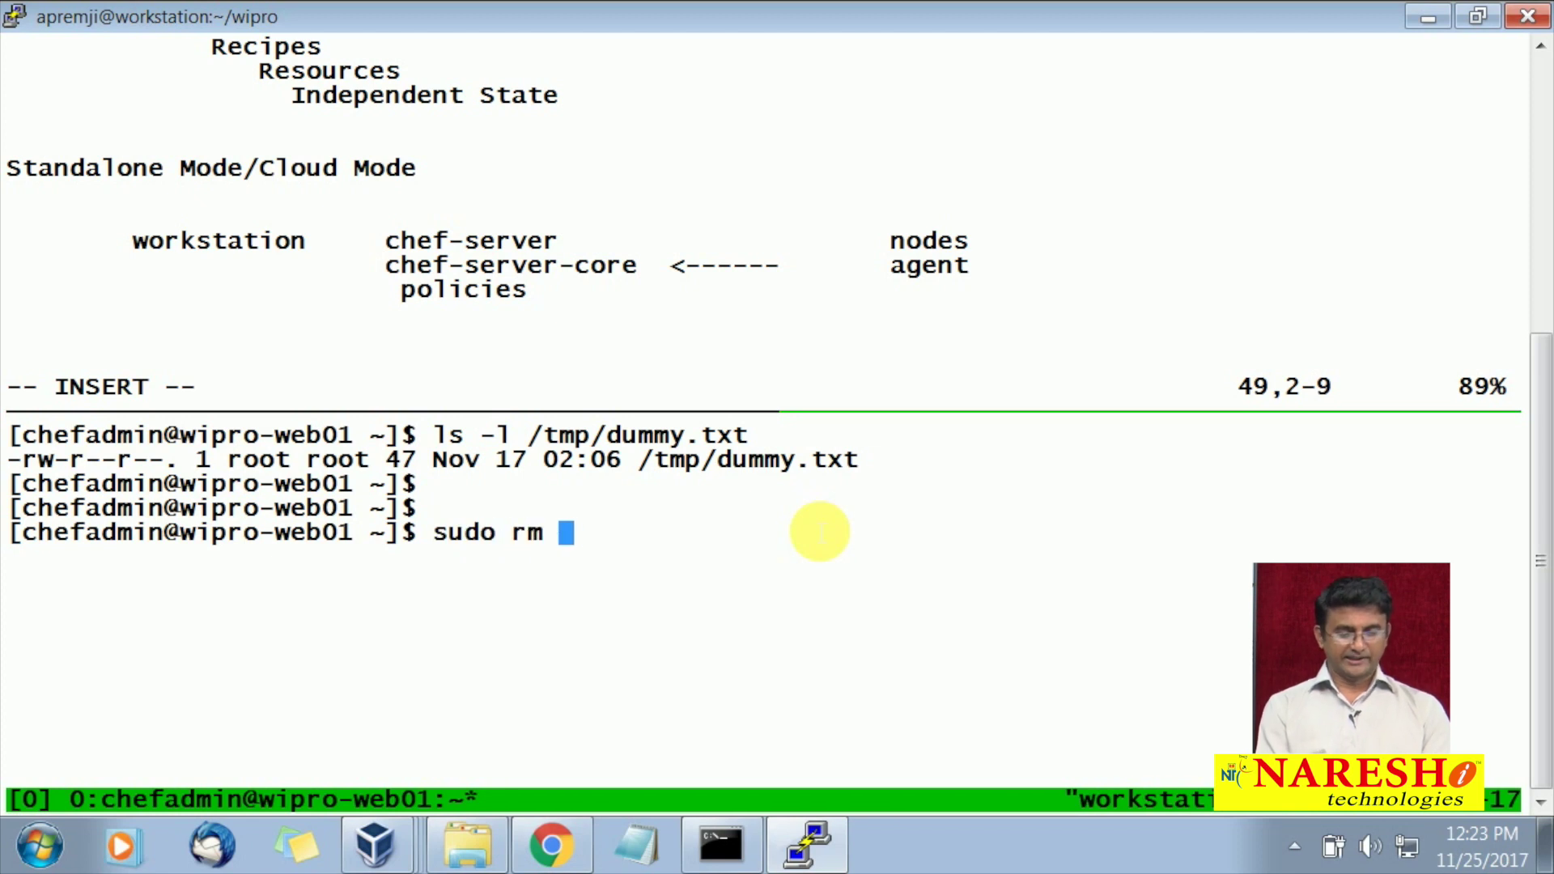
pyautogui.write('/tmp/du')
pyautogui.press('Tab')
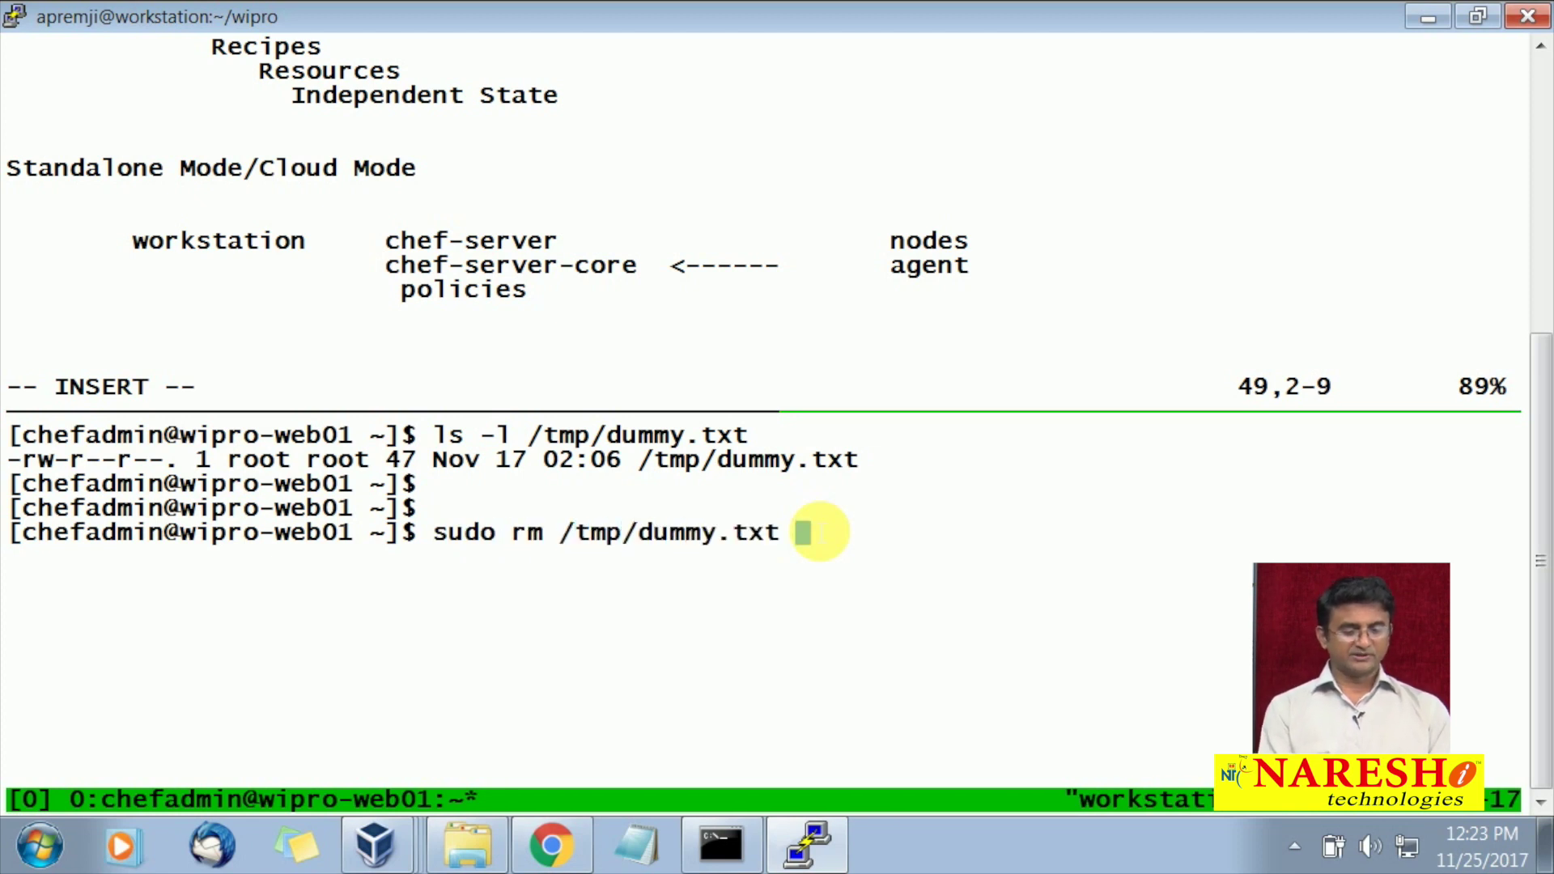
pyautogui.press('Return')
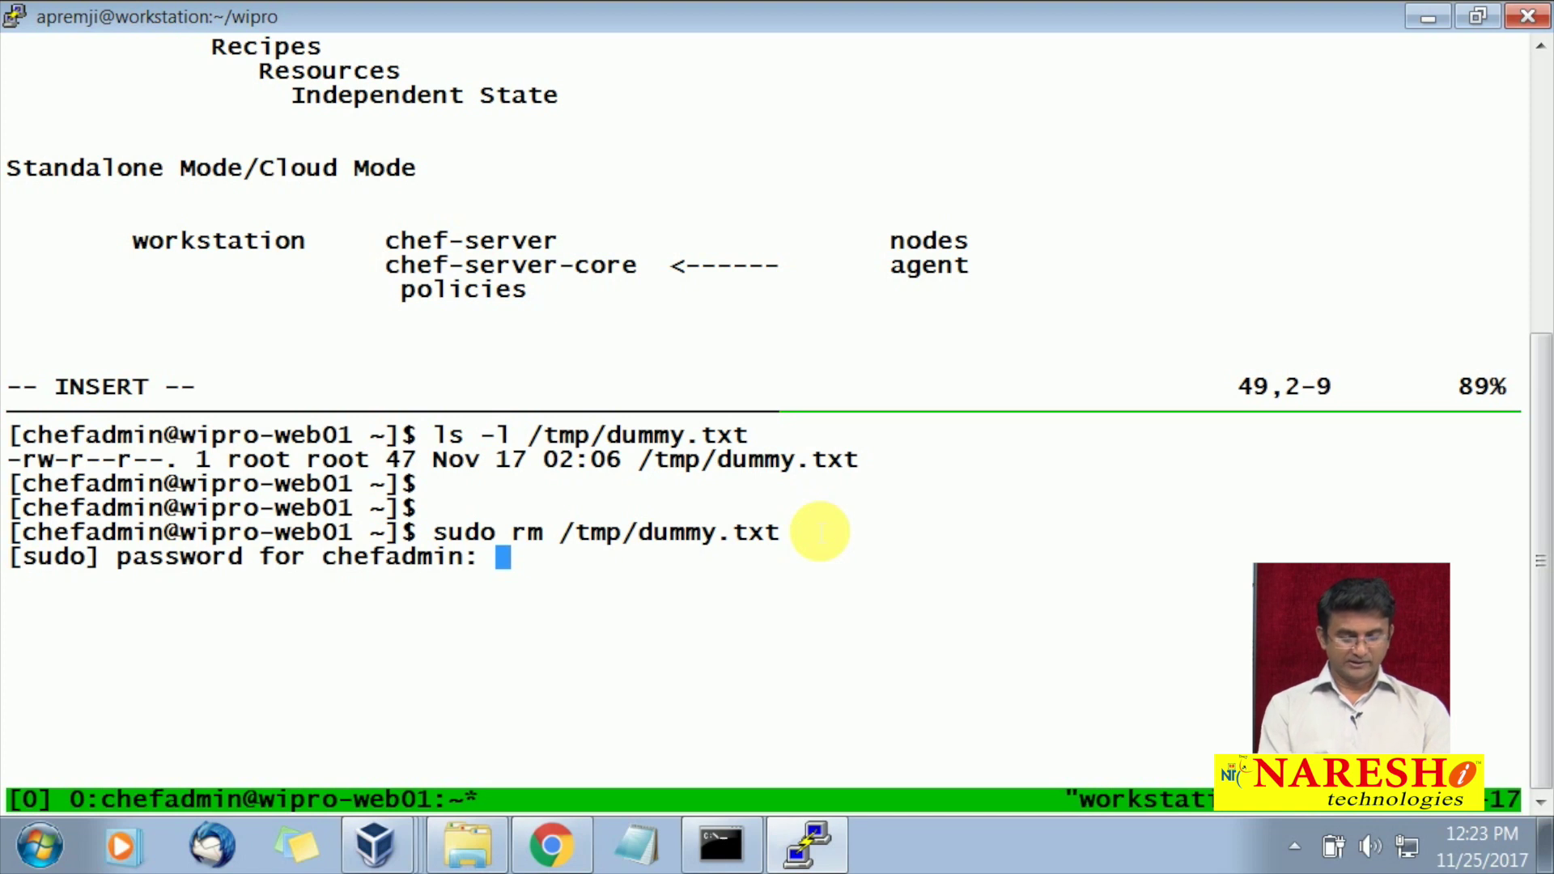
pyautogui.press('Return')
pyautogui.press('Return')
pyautogui.press('Return')
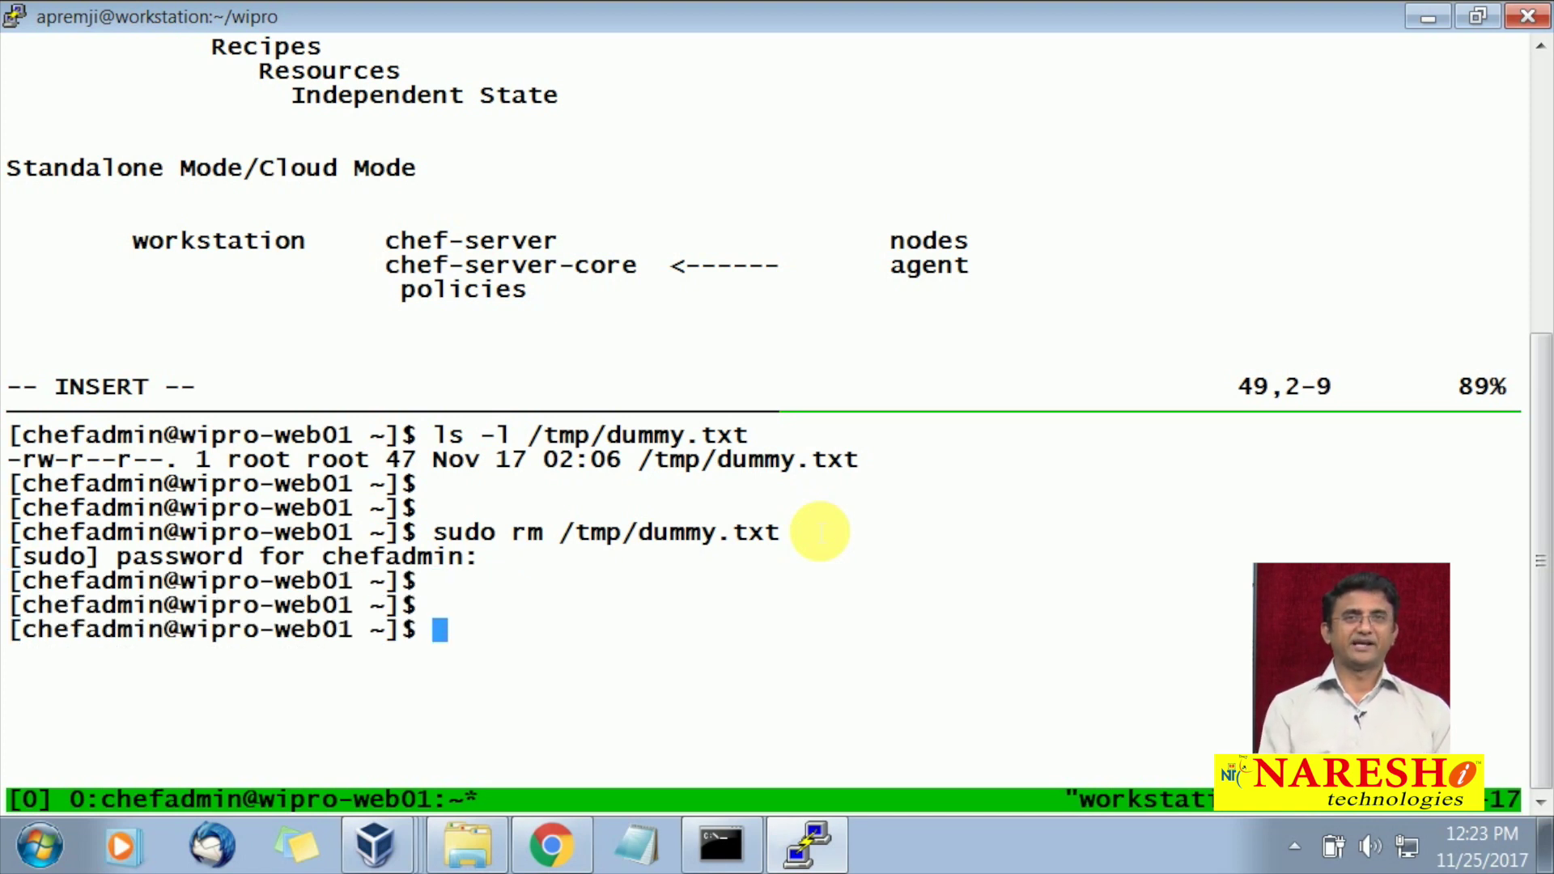
# - Apply the node's run list by running "sudo chef-client"
pyautogui.write('sud')
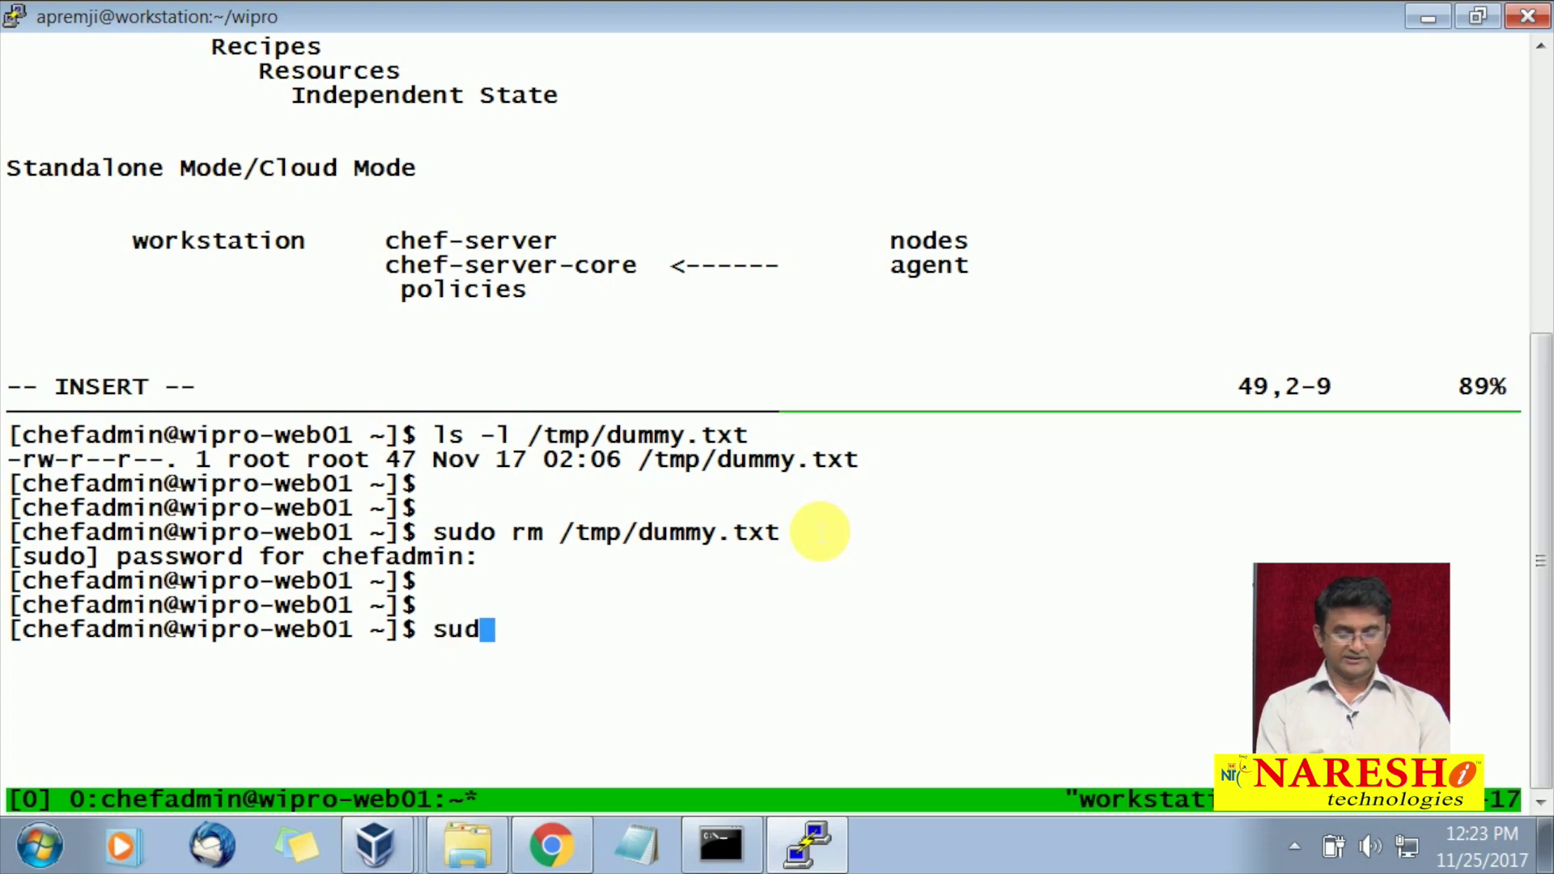
pyautogui.write('o chef')
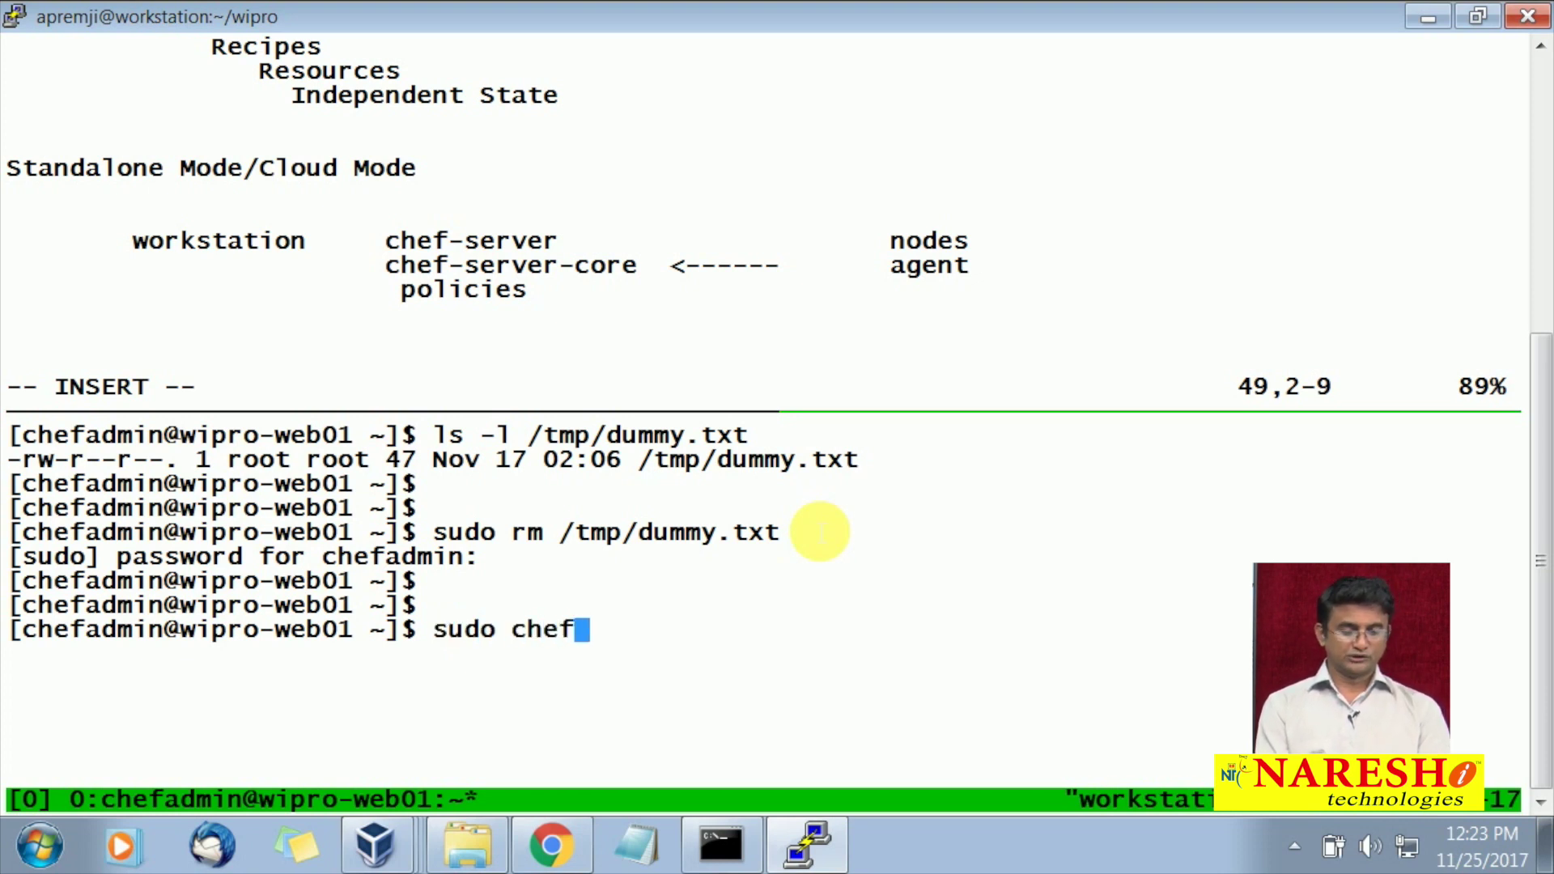
pyautogui.write('-client')
pyautogui.press('Return')
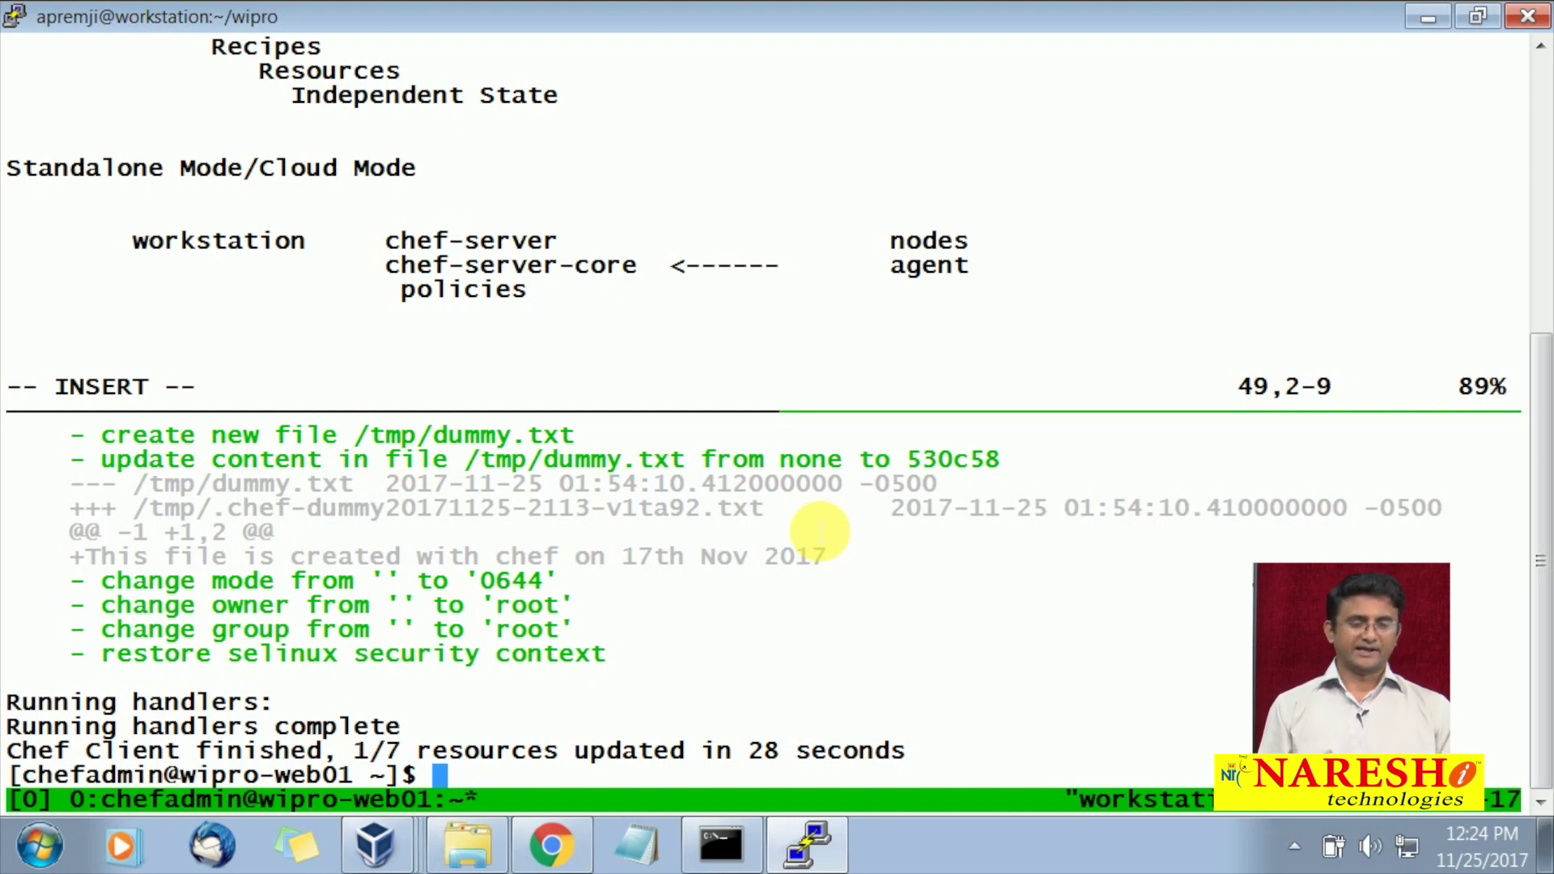
# - Examine the Chef client output for the created file, highlighting its path, mode, owner and group entries
pyautogui.press('Up')
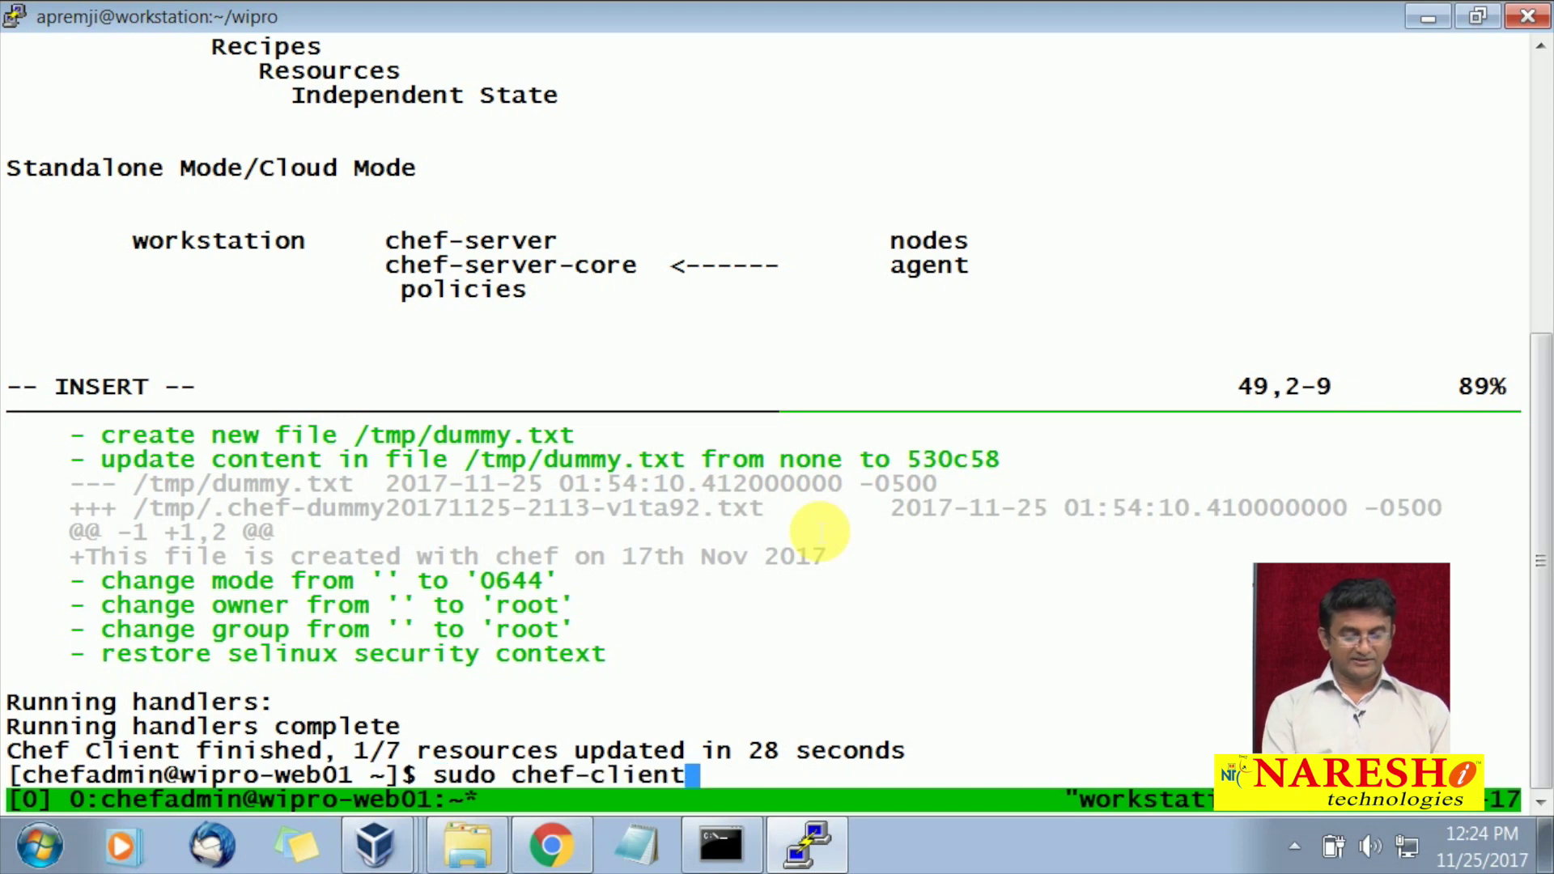
pyautogui.press('Down')
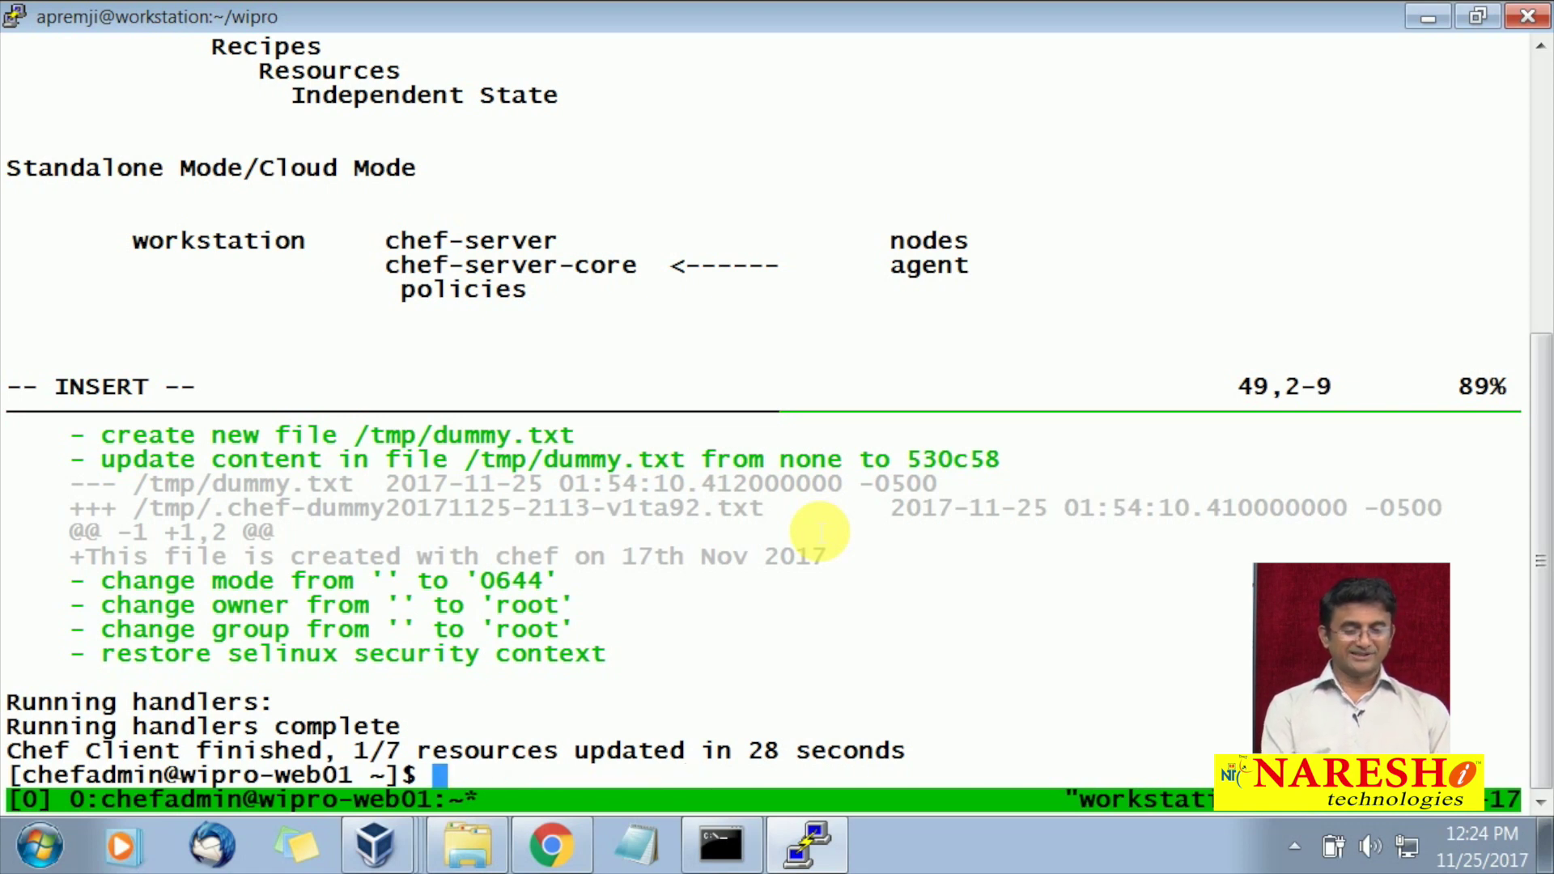
pyautogui.doubleClick(235, 437)
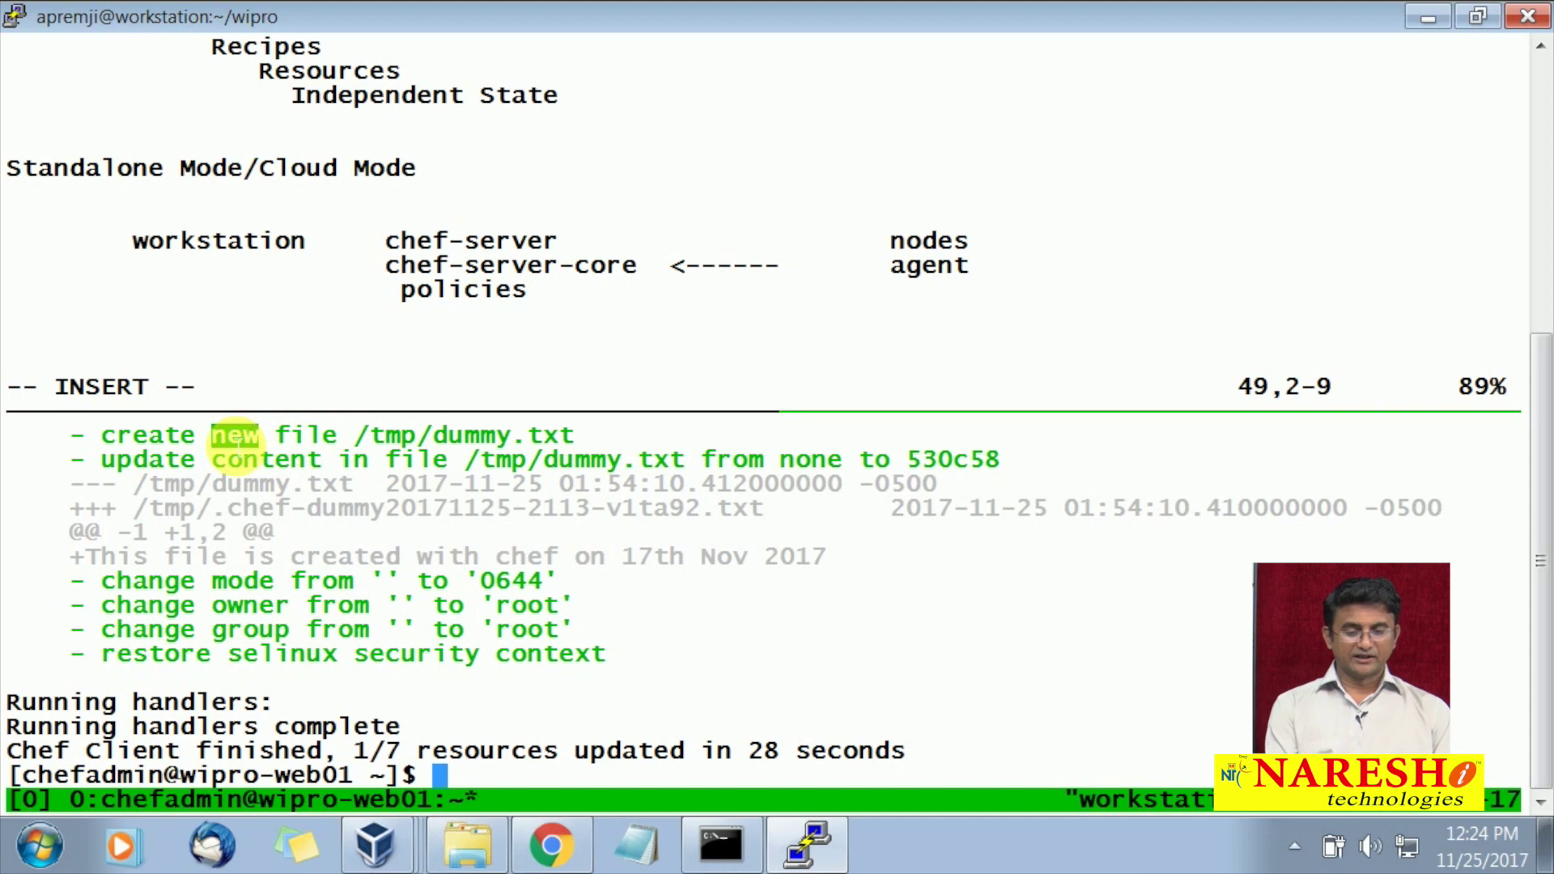
pyautogui.doubleClick(174, 441)
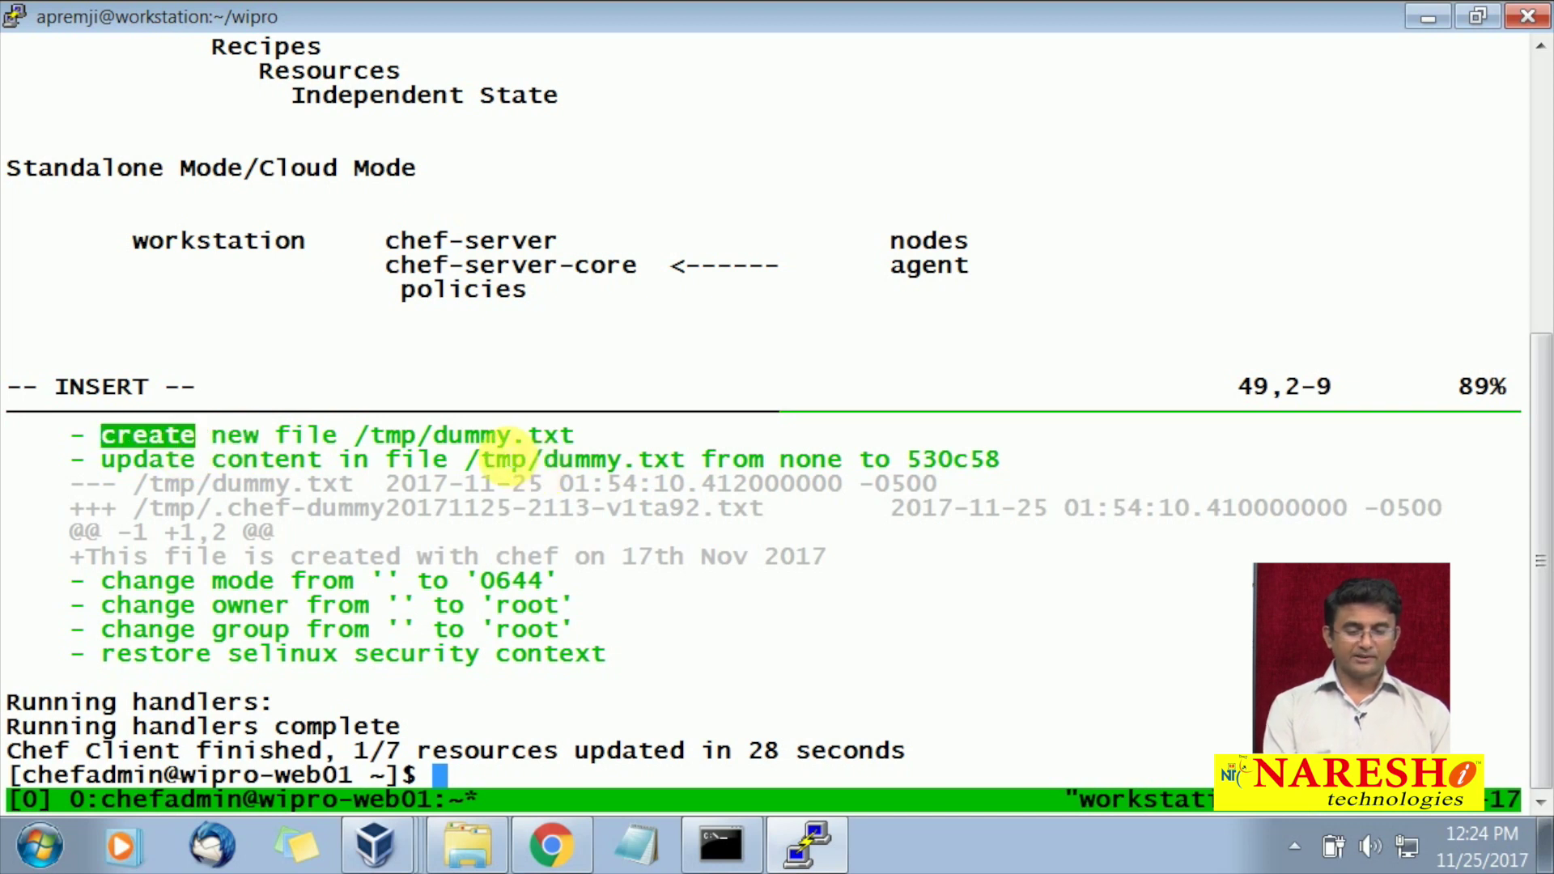
pyautogui.doubleClick(504, 437)
pyautogui.doubleClick(528, 588)
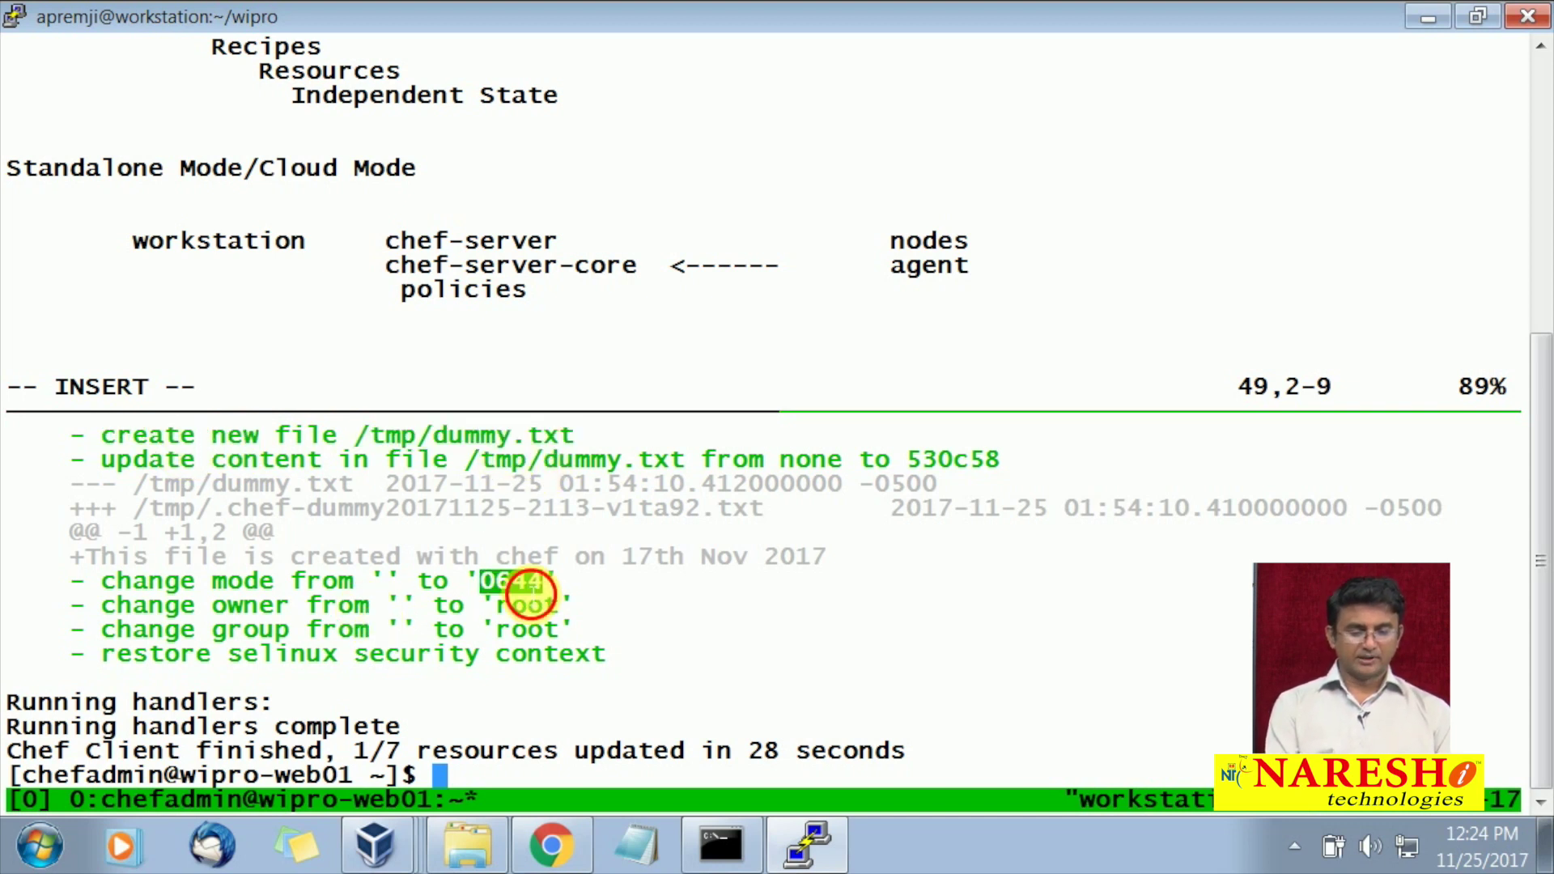
pyautogui.doubleClick(527, 605)
pyautogui.doubleClick(530, 631)
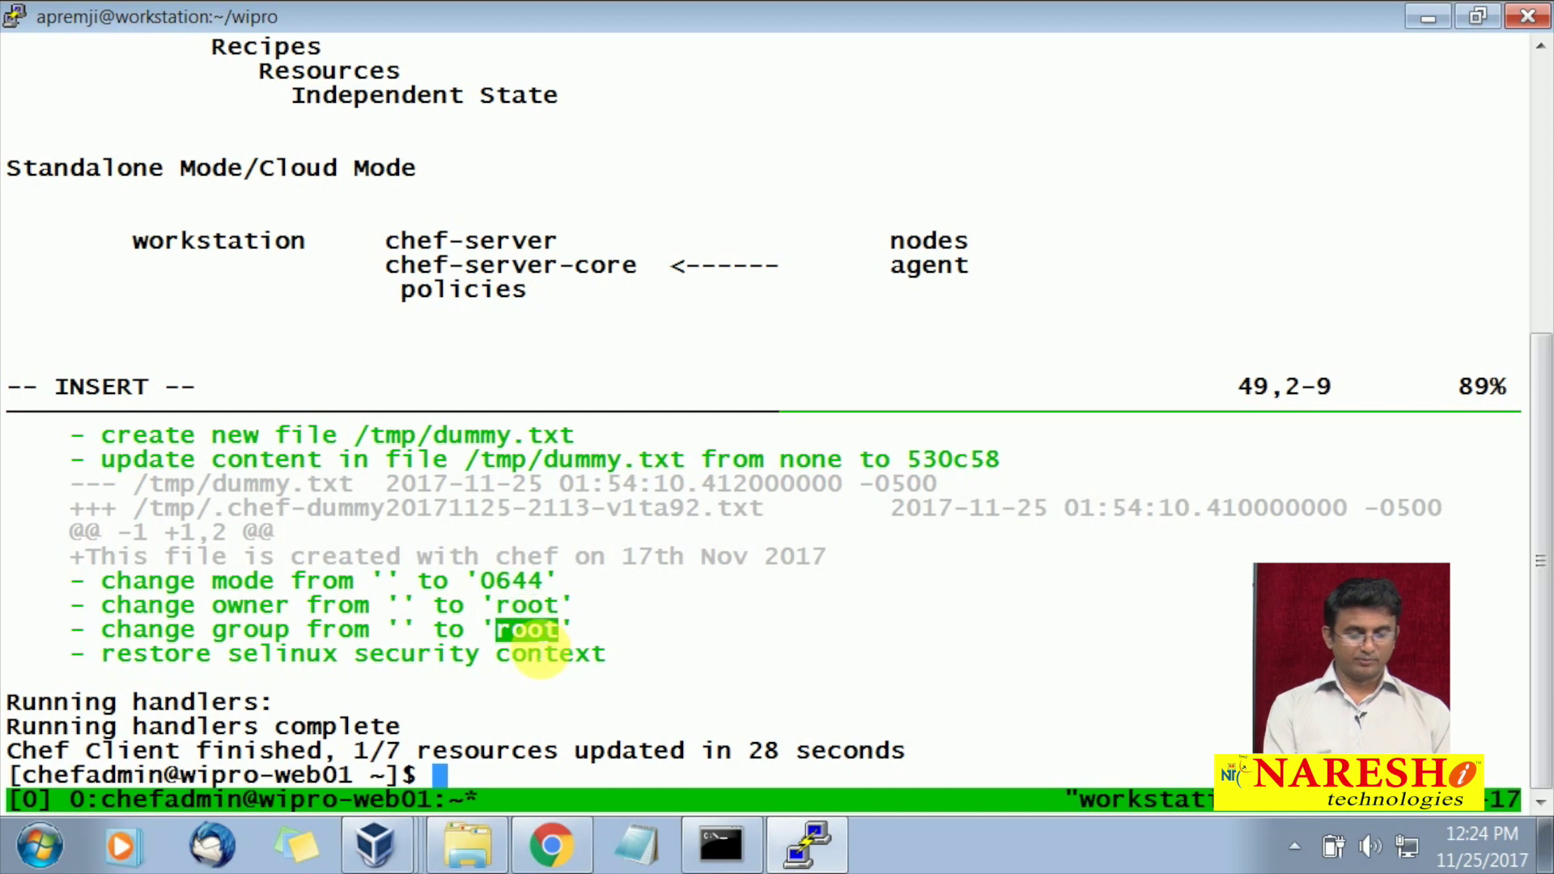
# - List the recreated file's details with "ls -l /tmp/dummy.txt", followed by blank prompt lines
pyautogui.press('Return')
pyautogui.press('Return')
pyautogui.write('ls -l ')
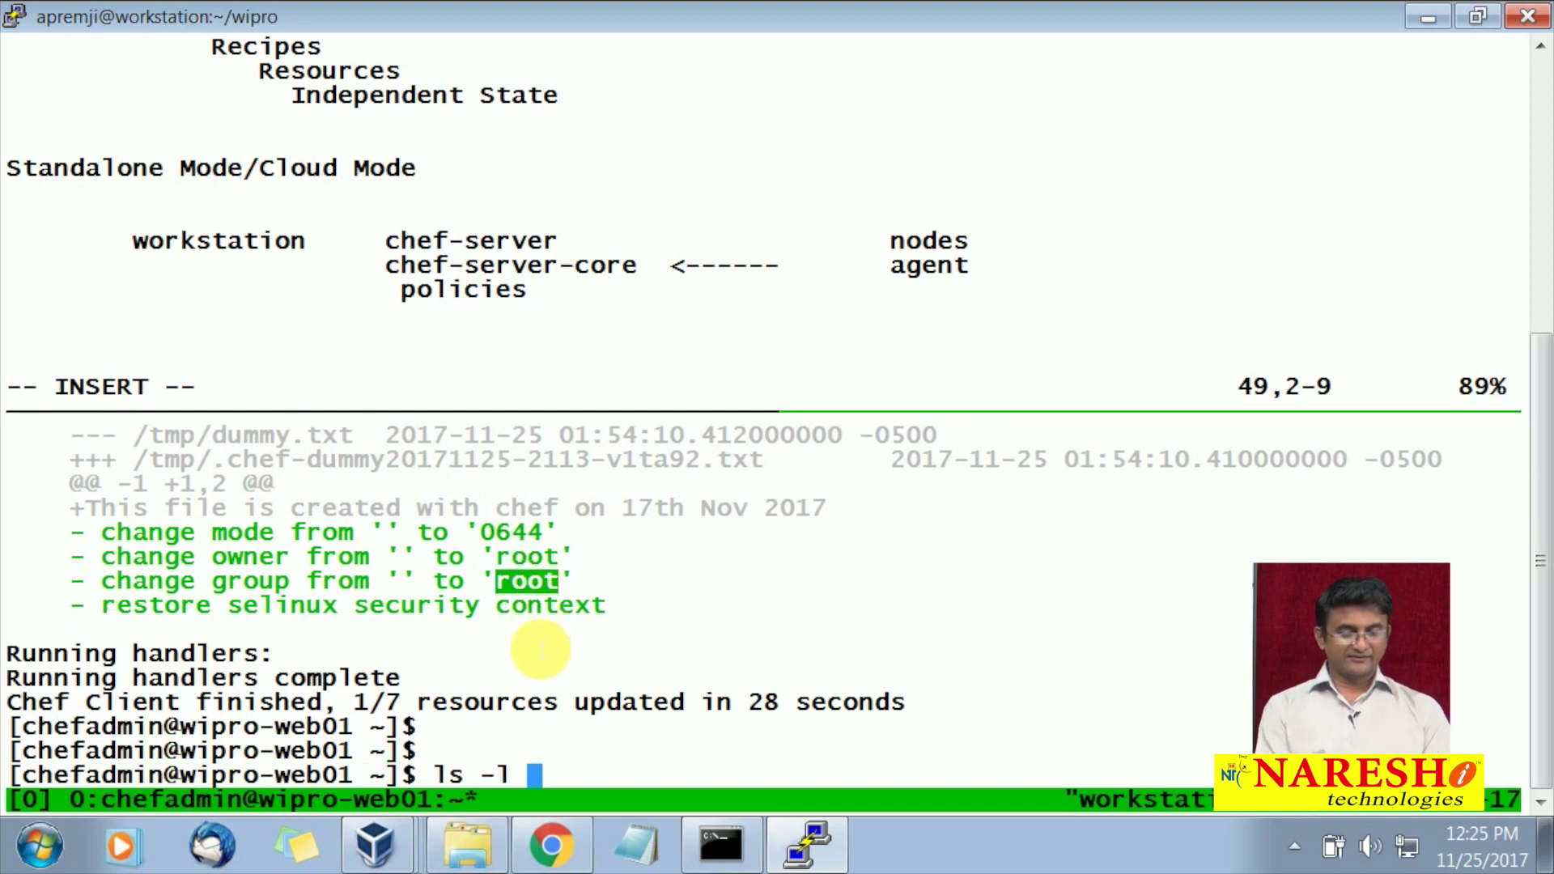
pyautogui.write('/tmp/fi')
pyautogui.press('BackSpace')
pyautogui.press('BackSpace')
pyautogui.write('d')
pyautogui.press('Tab')
pyautogui.press('Return')
pyautogui.press('Return')
pyautogui.press('Return')
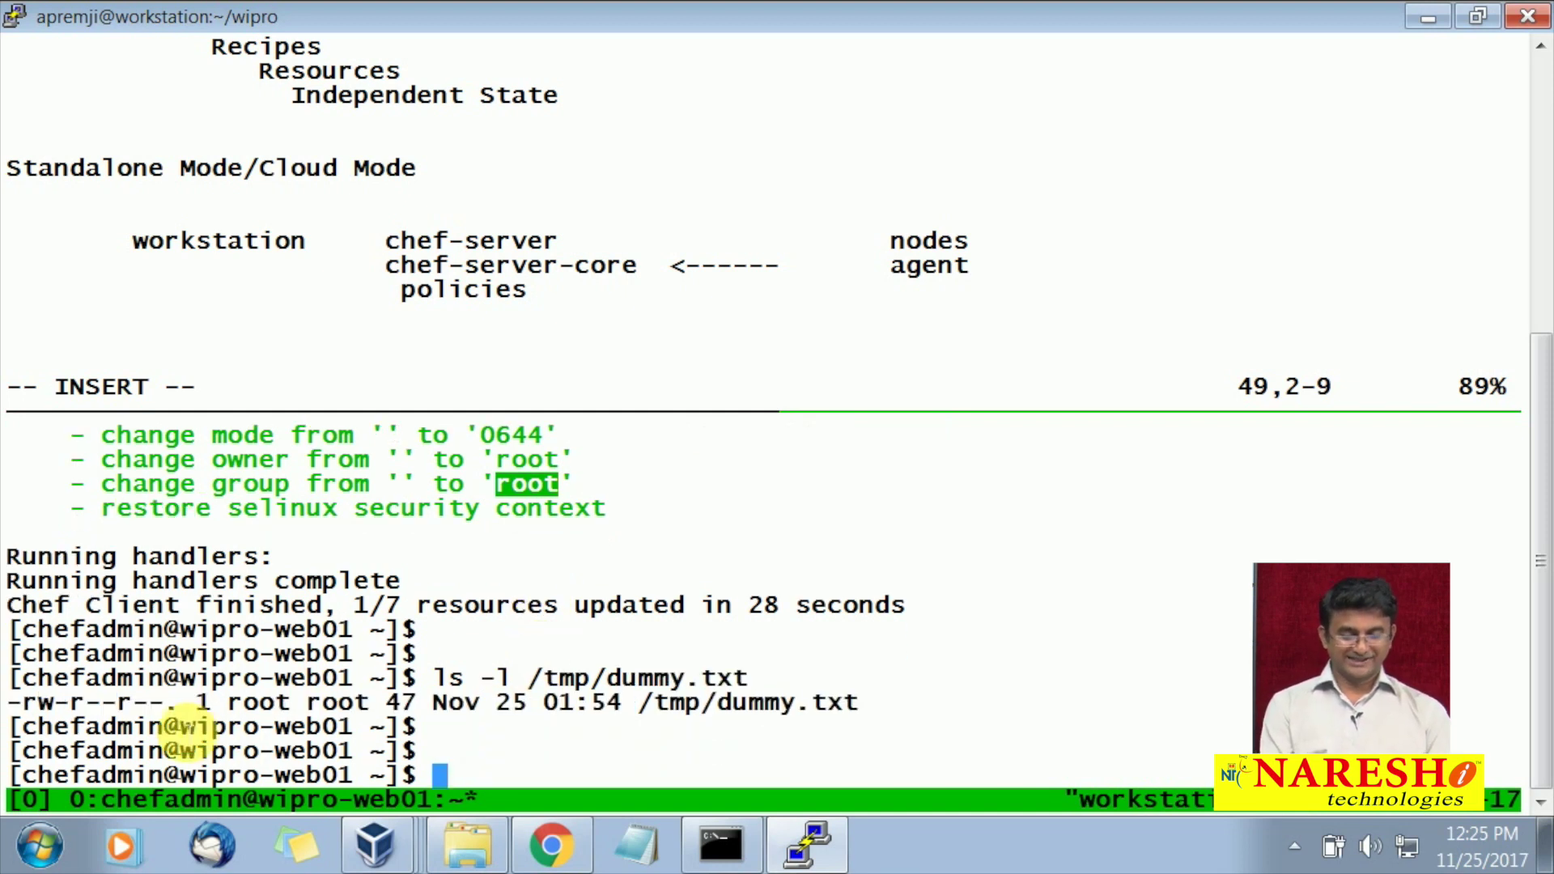
# - Highlight the permissions, owner and group of dummy.txt in the listing
pyautogui.click(145, 727)
pyautogui.doubleClick(142, 704)
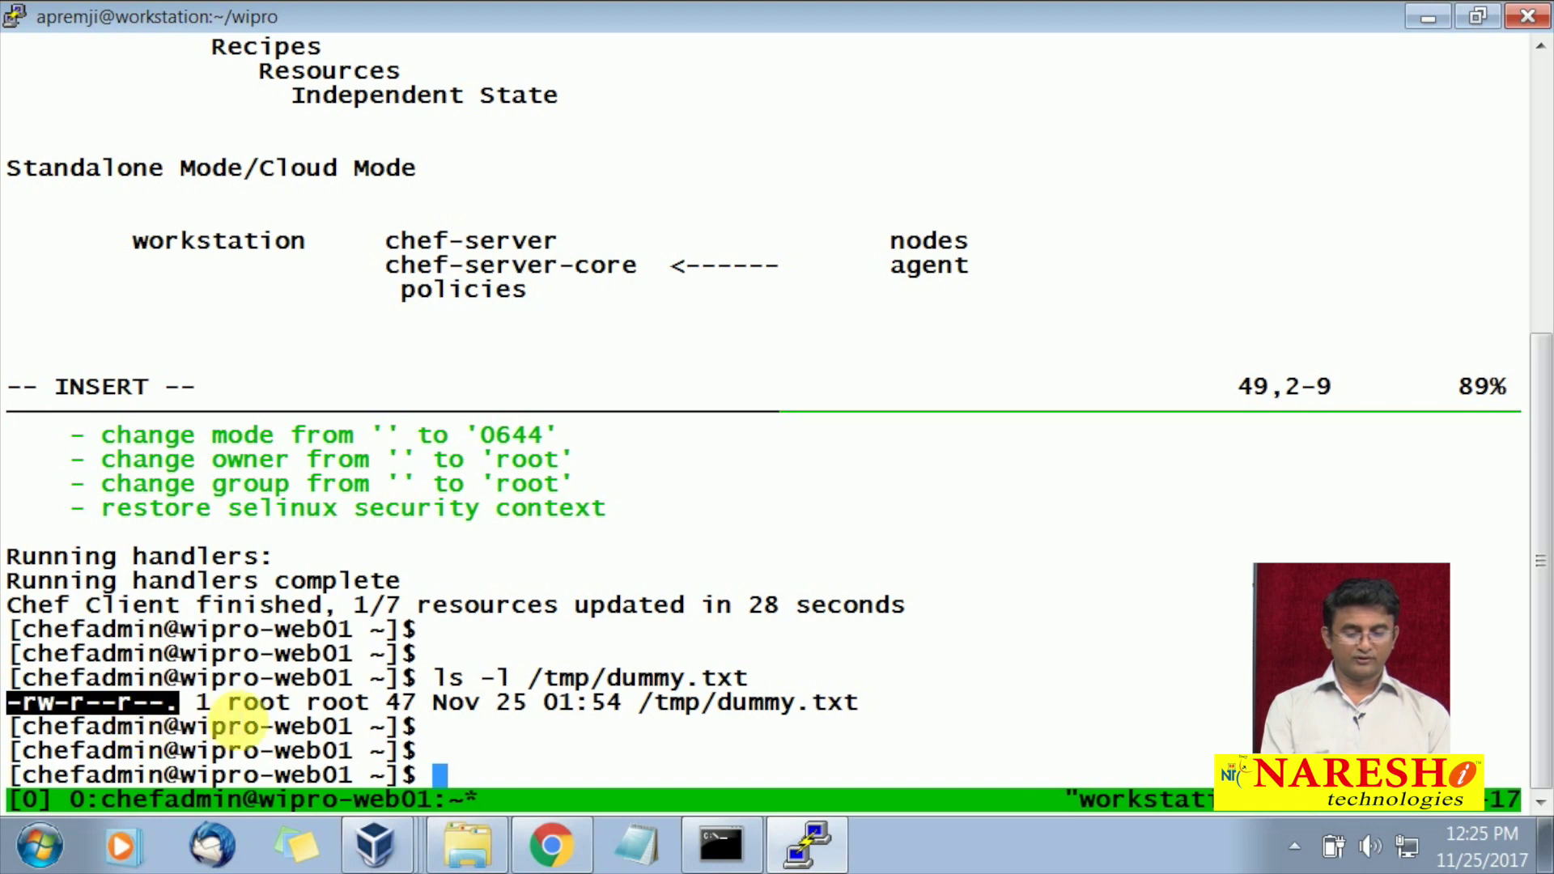
pyautogui.doubleClick(257, 703)
pyautogui.doubleClick(338, 702)
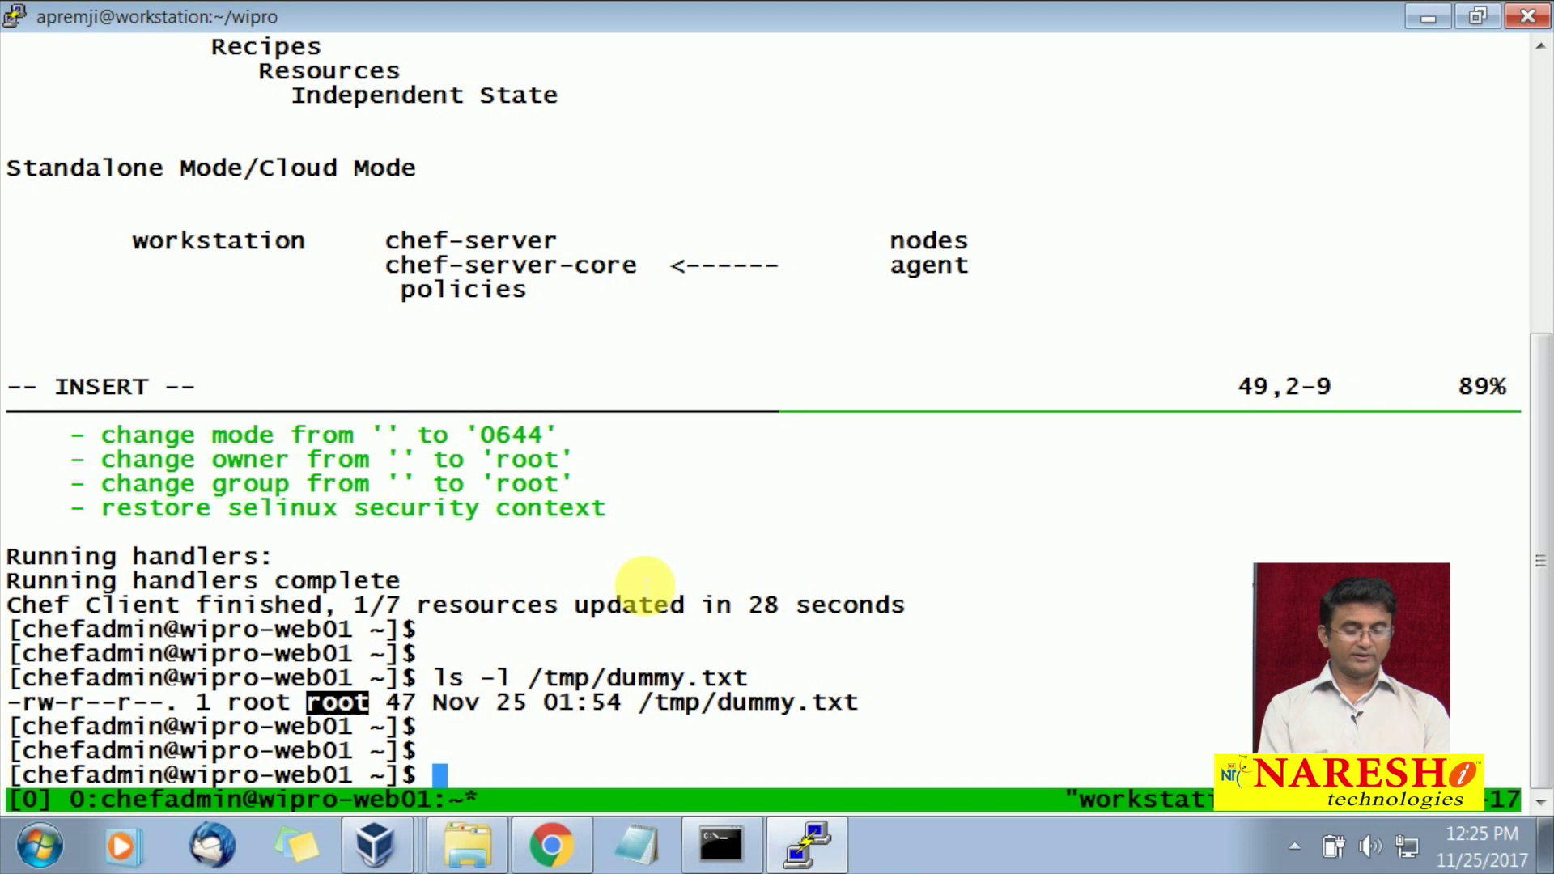
# - Read the file's content with "view /tmp/dummy.txt" and quit the viewer with ":q!"
pyautogui.write('view /tm')
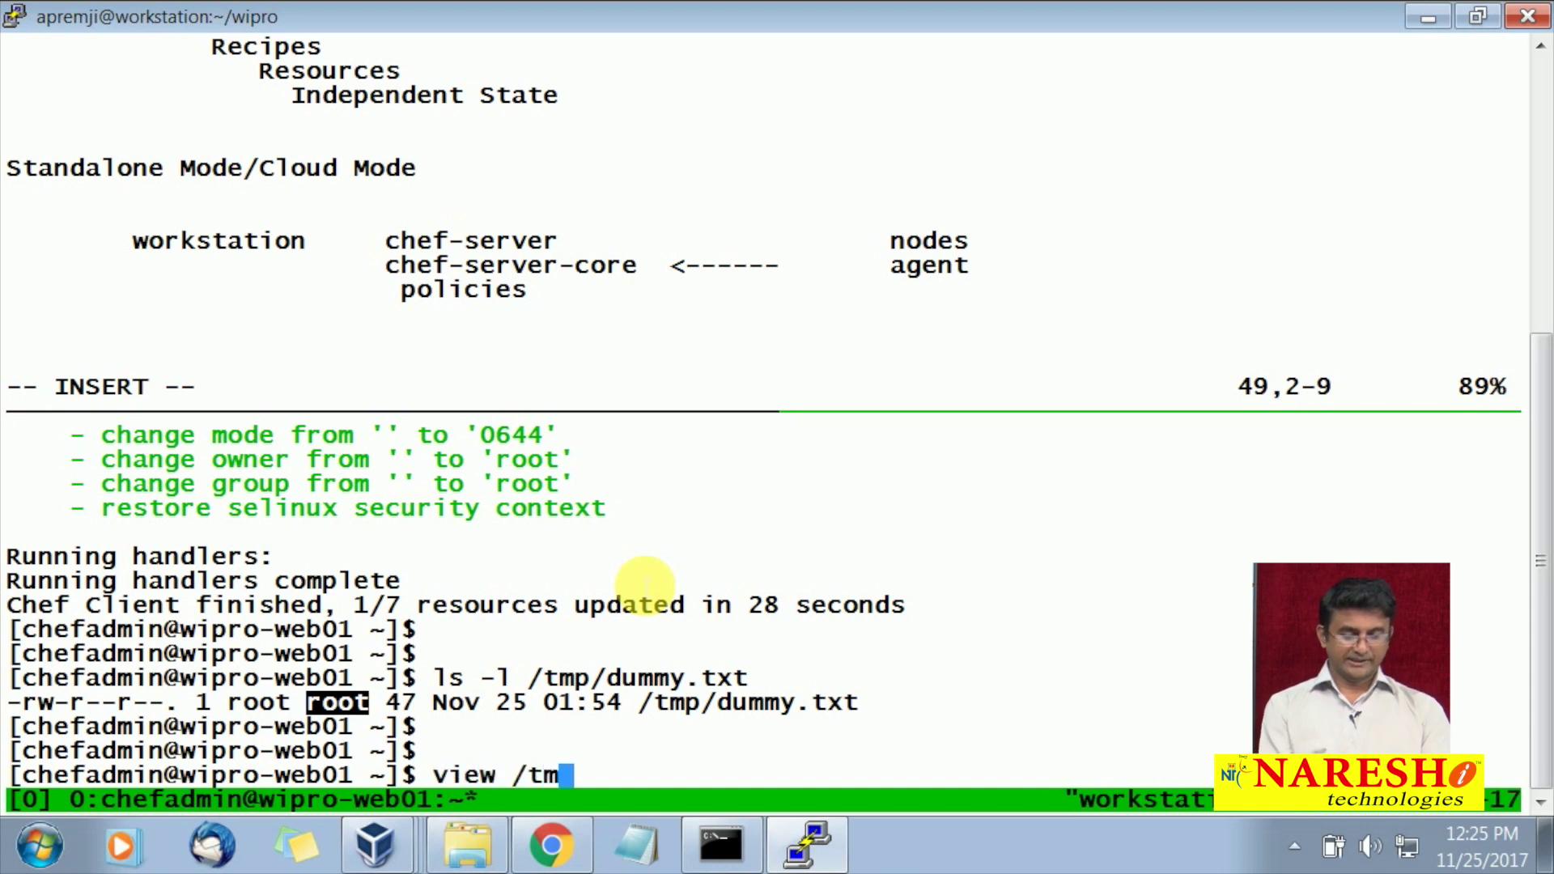
pyautogui.write('p/du')
pyautogui.press('Tab')
pyautogui.press('Return')
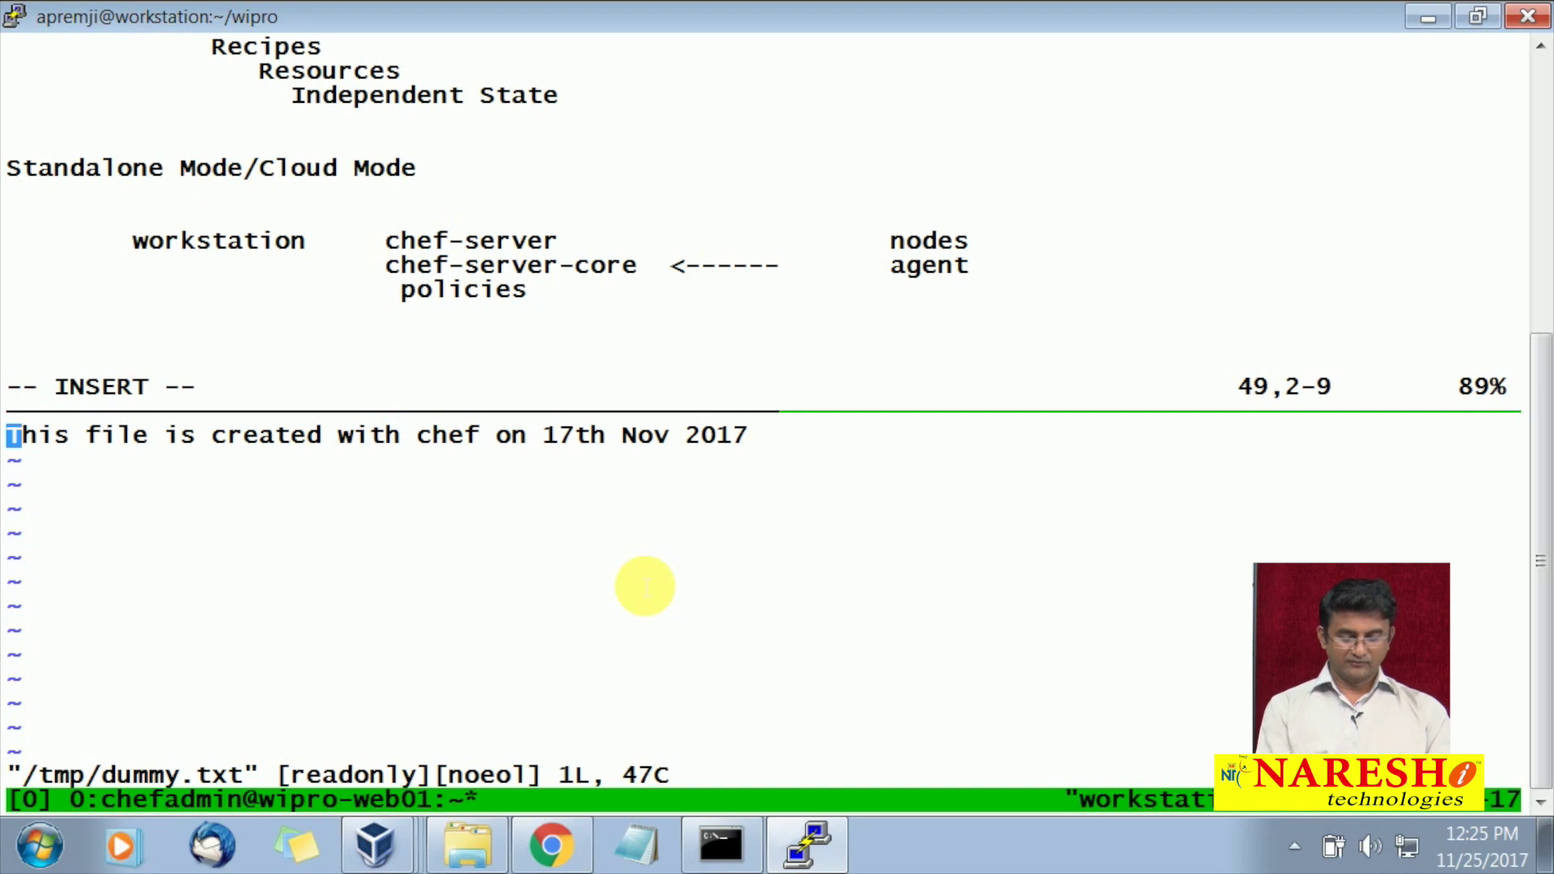
pyautogui.write(':q!')
pyautogui.press('Return')
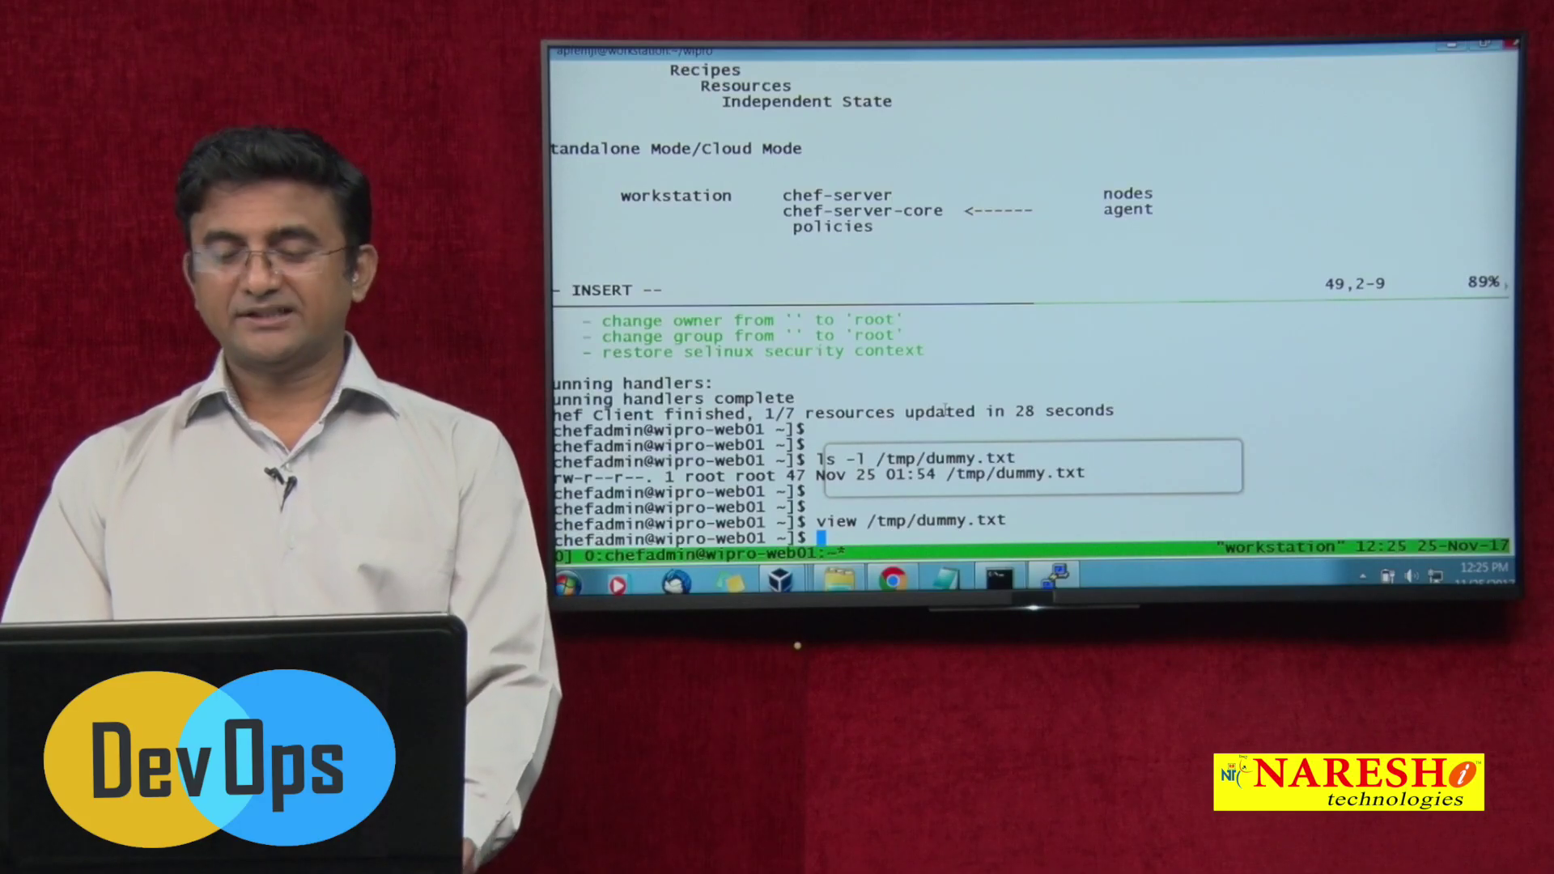